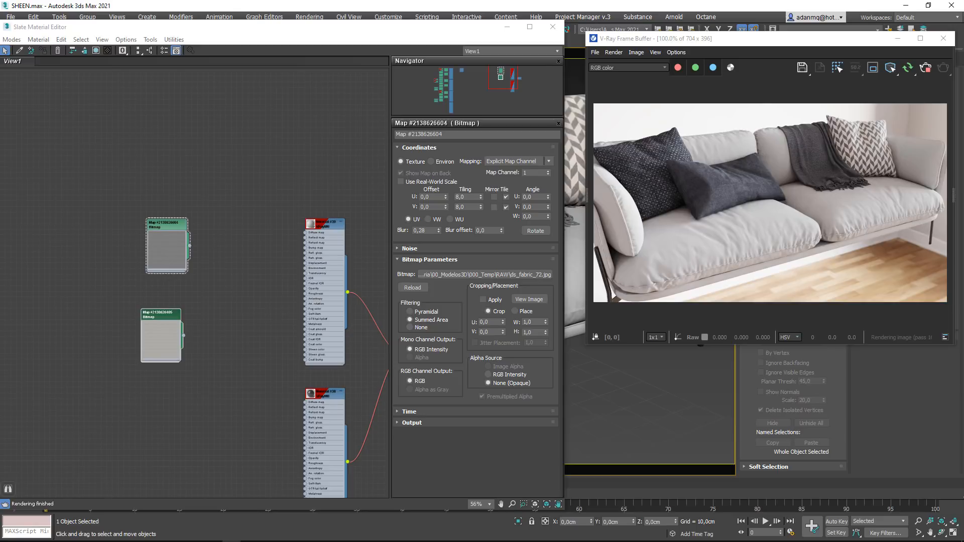
# - Show the upper VRayMtl material's parameters and stack the two fabric bitmap nodes beside it with free space between
pyautogui.click(325, 228)
pyautogui.doubleClick(319, 259)
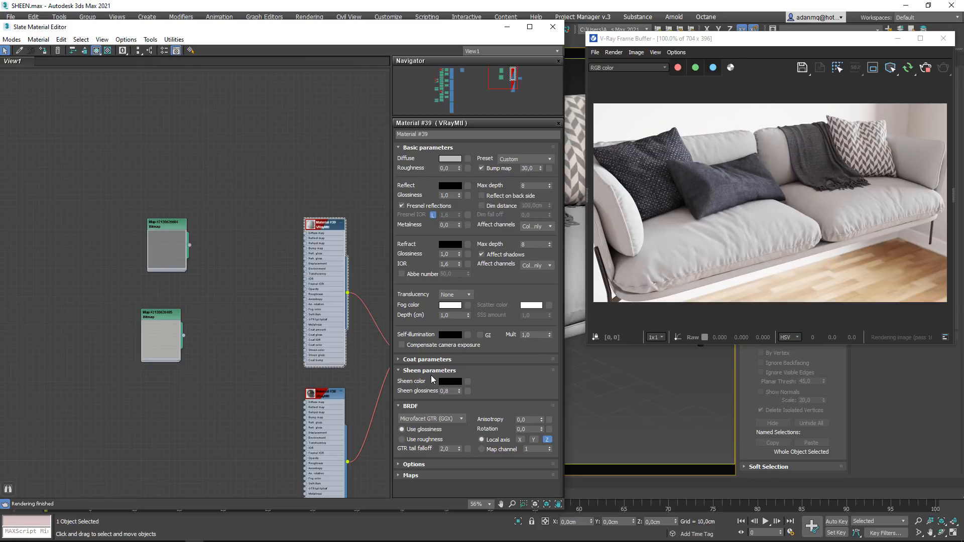
pyautogui.moveTo(217, 305)
pyautogui.mouseDown(button='middle')
pyautogui.moveTo(222, 282)
pyautogui.moveTo(228, 313)
pyautogui.mouseUp(button='middle')
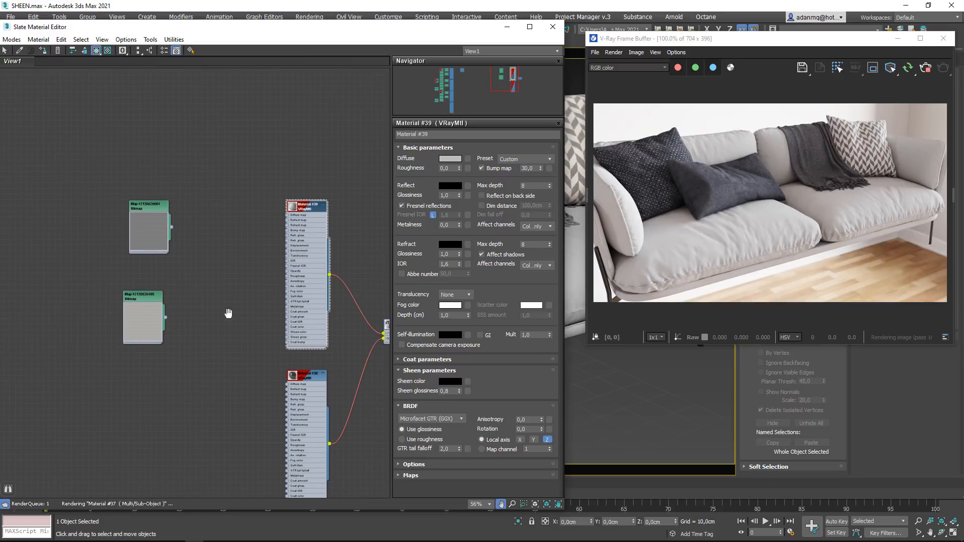
pyautogui.scroll(2, 243, 282)
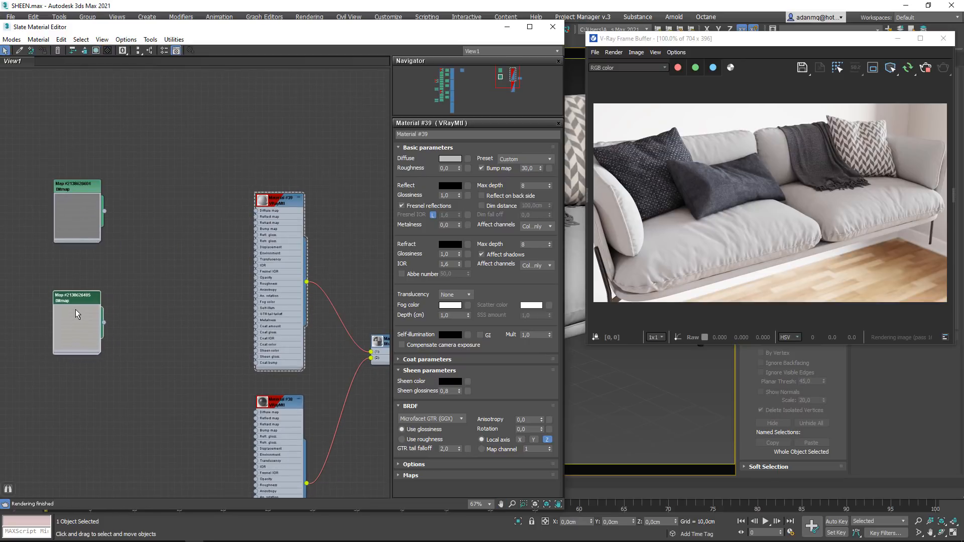
pyautogui.moveTo(75, 205); pyautogui.dragTo(62, 213)
pyautogui.moveTo(65, 319); pyautogui.dragTo(52, 302)
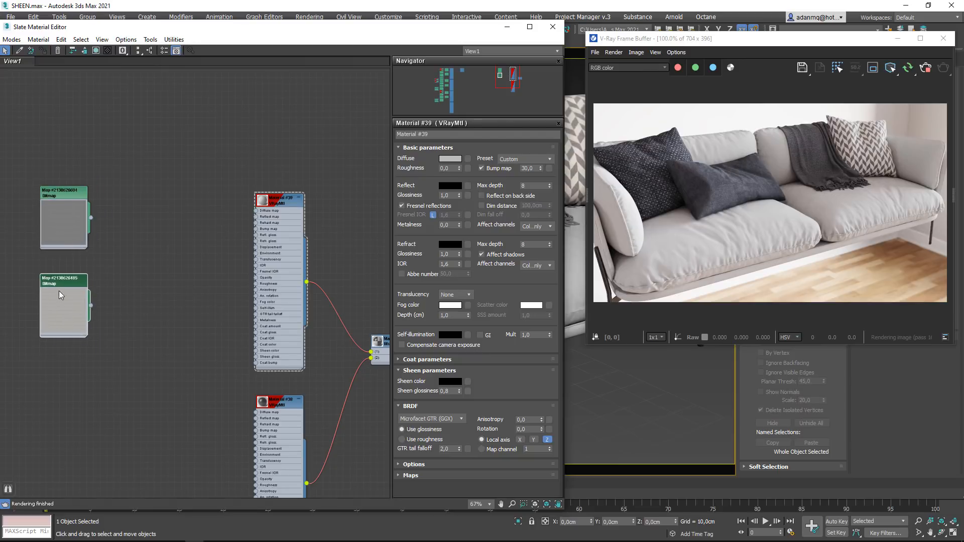
pyautogui.moveTo(108, 269); pyautogui.dragTo(149, 283, button='middle')
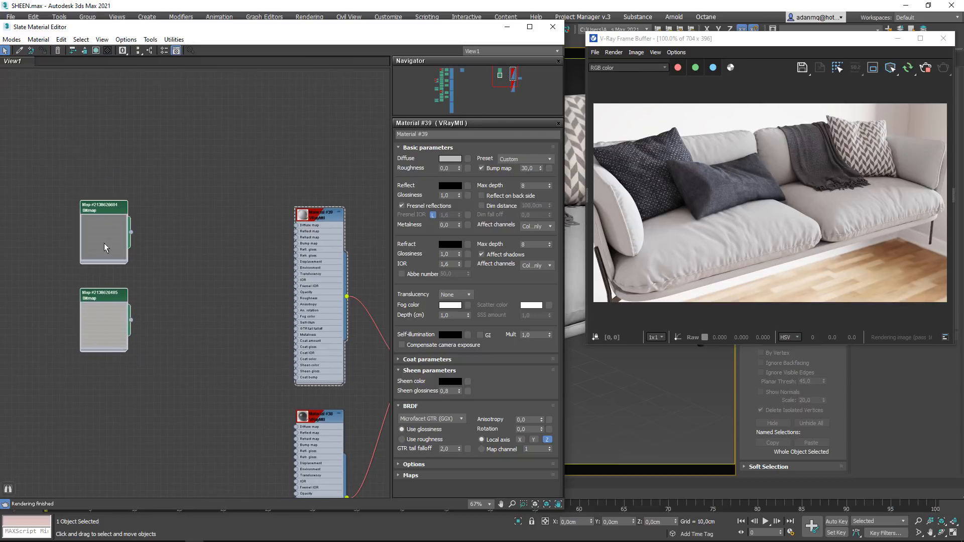
pyautogui.moveTo(104, 243); pyautogui.dragTo(97, 199)
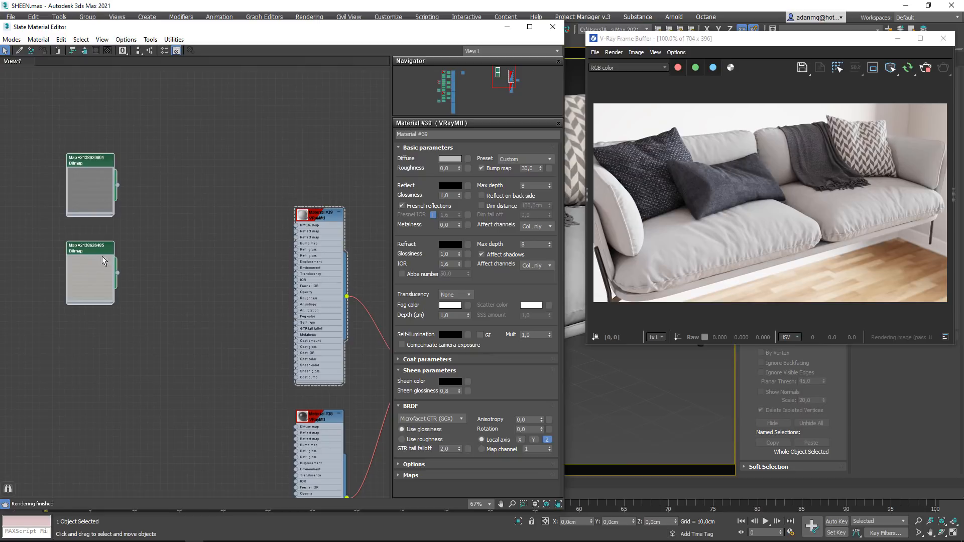
pyautogui.moveTo(60, 119); pyautogui.dragTo(118, 253)
pyautogui.moveTo(91, 190); pyautogui.dragTo(98, 231)
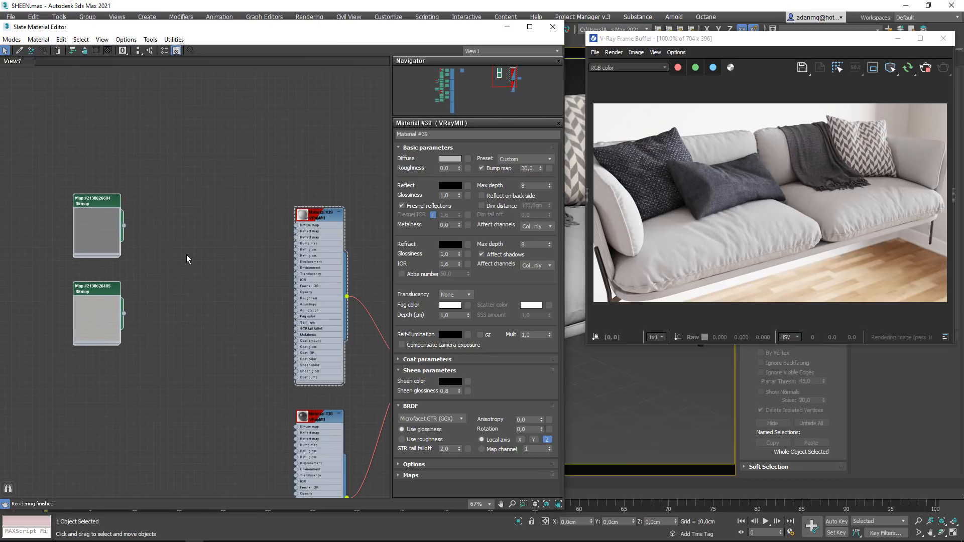
pyautogui.click(186, 255)
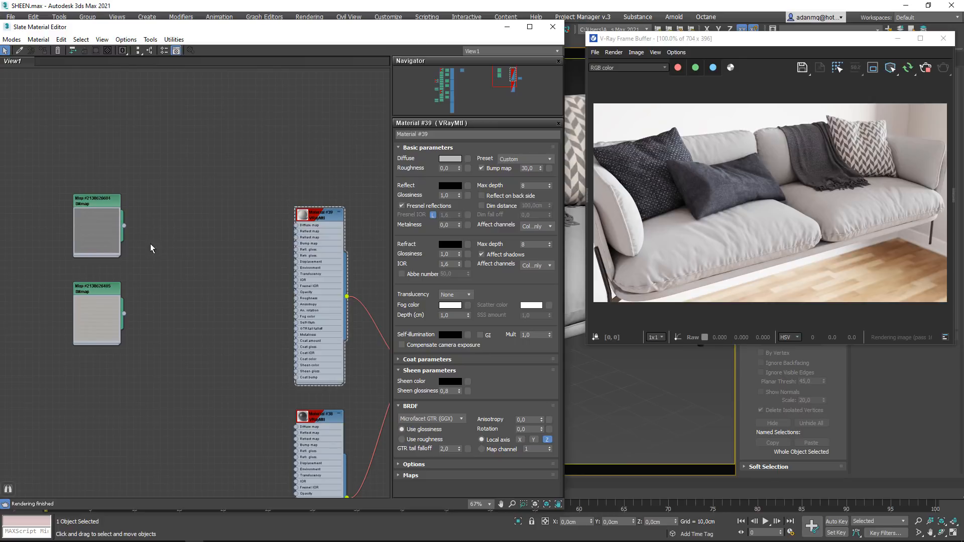
# - Add a Falloff map to the node graph and place it between the bitmap nodes and the material
pyautogui.rightClick(199, 242)
pyautogui.click(182, 246)
pyautogui.rightClick(163, 225)
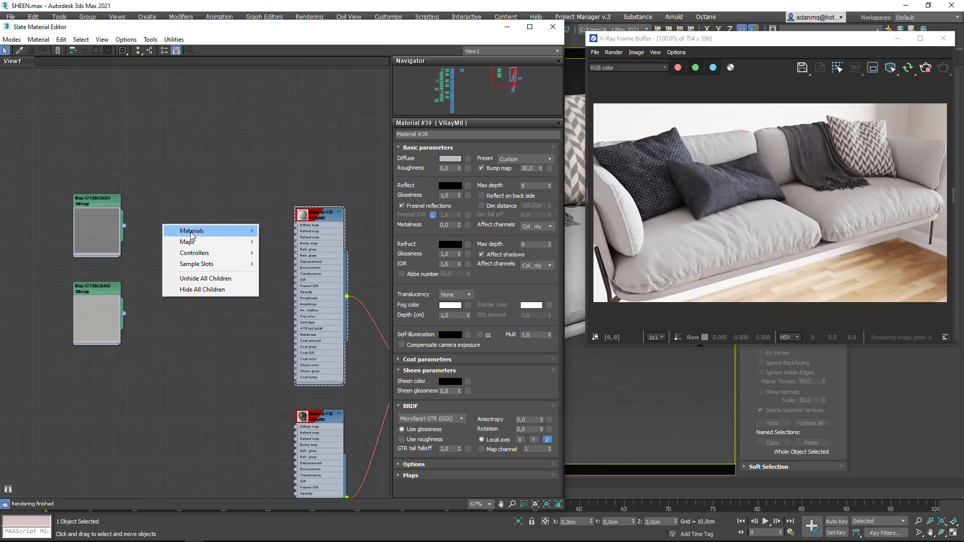
pyautogui.moveTo(201, 242)
pyautogui.moveTo(304, 256)
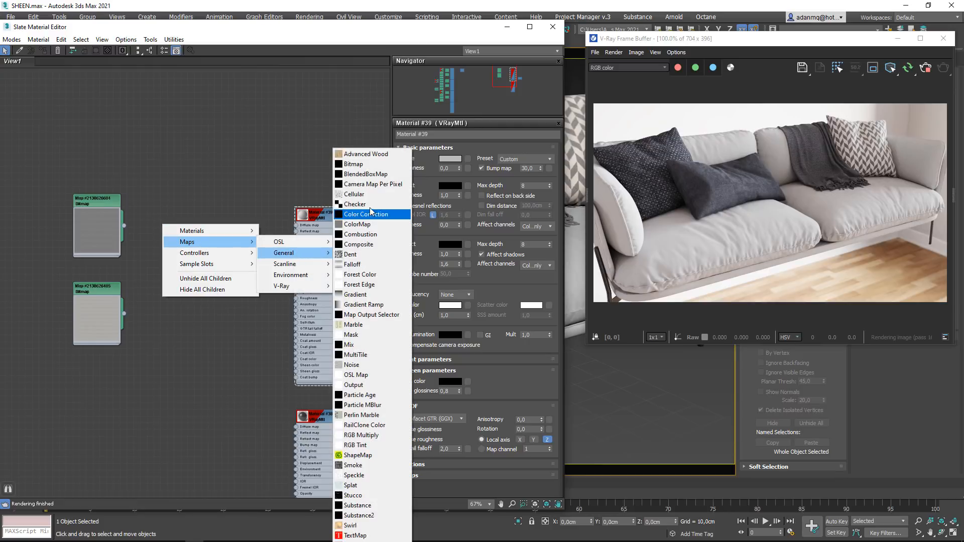
pyautogui.click(351, 264)
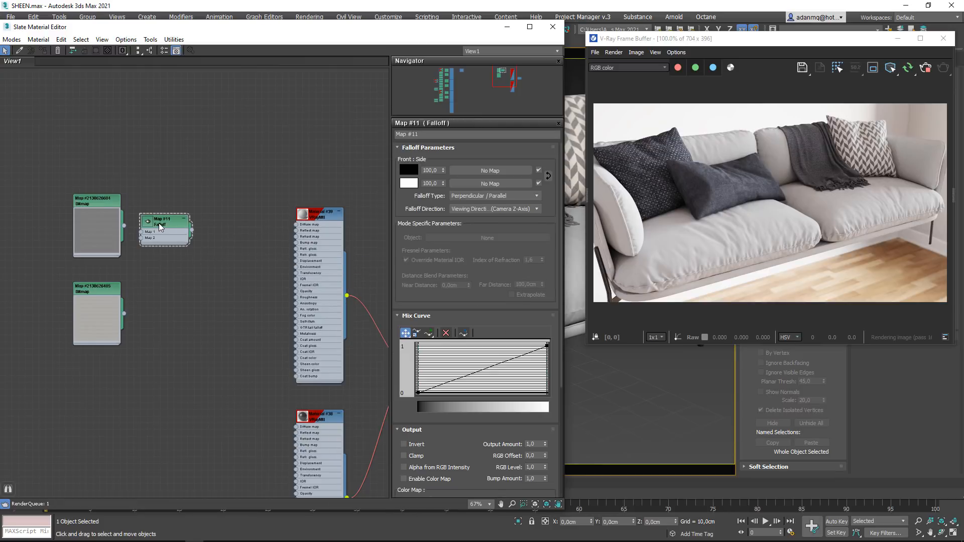
pyautogui.moveTo(159, 222); pyautogui.dragTo(207, 235)
pyautogui.moveTo(178, 243); pyautogui.dragTo(254, 239, button='middle')
pyautogui.scroll(2, 255, 239)
pyautogui.moveTo(302, 237); pyautogui.dragTo(282, 249)
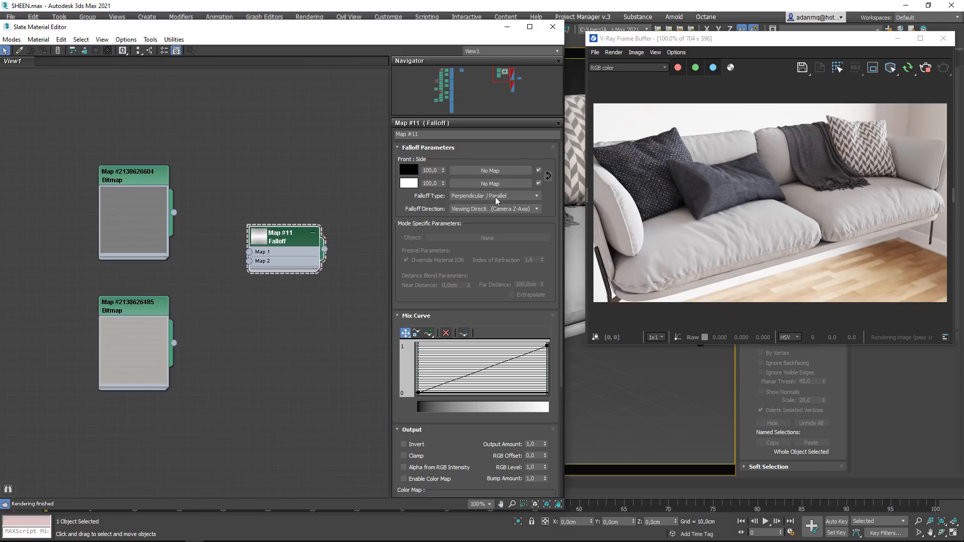
# - Spread out the two bitmap nodes and the Falloff node to make room between the upper bitmap and the Falloff
pyautogui.moveTo(138, 204); pyautogui.dragTo(143, 164)
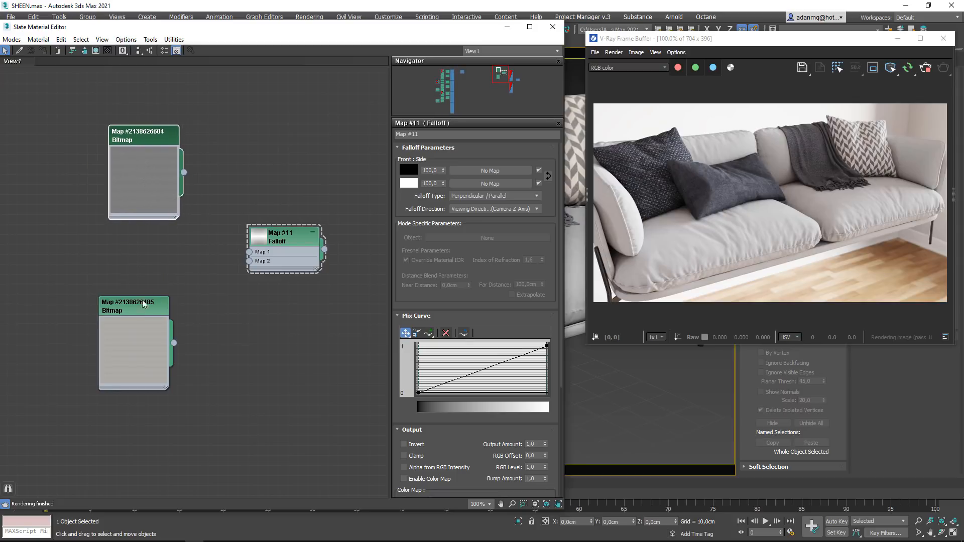
pyautogui.moveTo(142, 338); pyautogui.dragTo(42, 388)
pyautogui.moveTo(138, 204); pyautogui.dragTo(79, 244)
pyautogui.moveTo(298, 248); pyautogui.dragTo(296, 203)
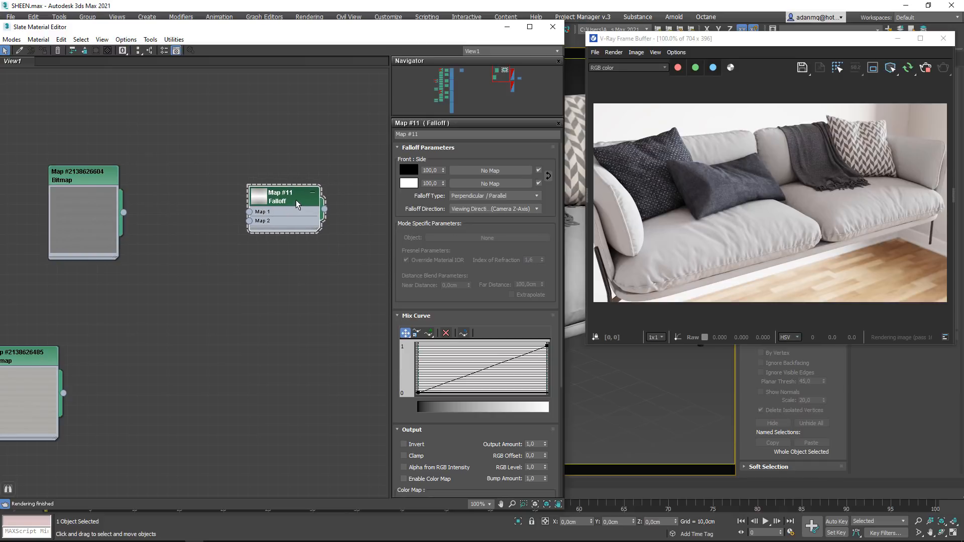
pyautogui.moveTo(312, 232); pyautogui.dragTo(281, 233)
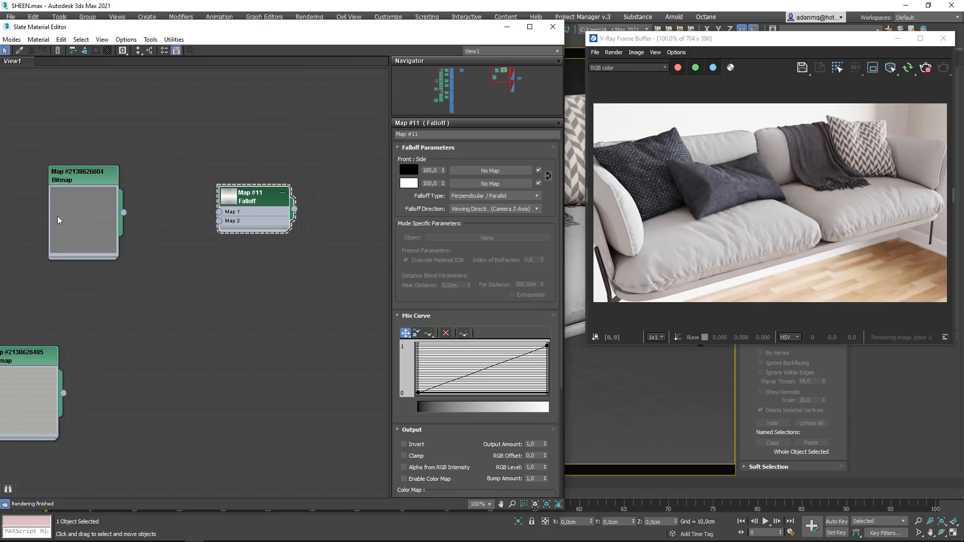
pyautogui.moveTo(78, 214); pyautogui.dragTo(58, 204)
pyautogui.moveTo(266, 213); pyautogui.dragTo(326, 203)
# - Add two Color Correction maps, one above the other, and feed the upper fabric bitmap into both
pyautogui.rightClick(189, 195)
pyautogui.moveTo(221, 208)
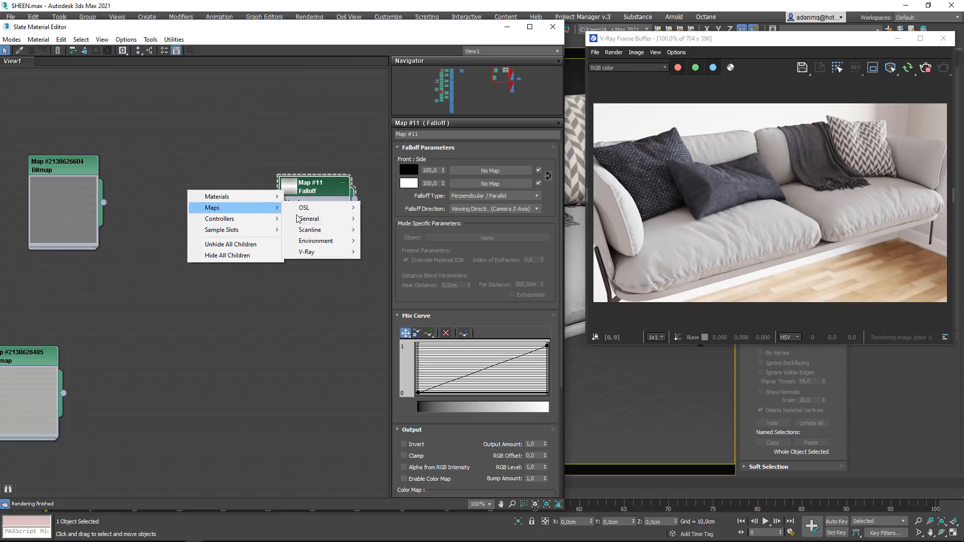
pyautogui.moveTo(316, 219)
pyautogui.click(391, 214)
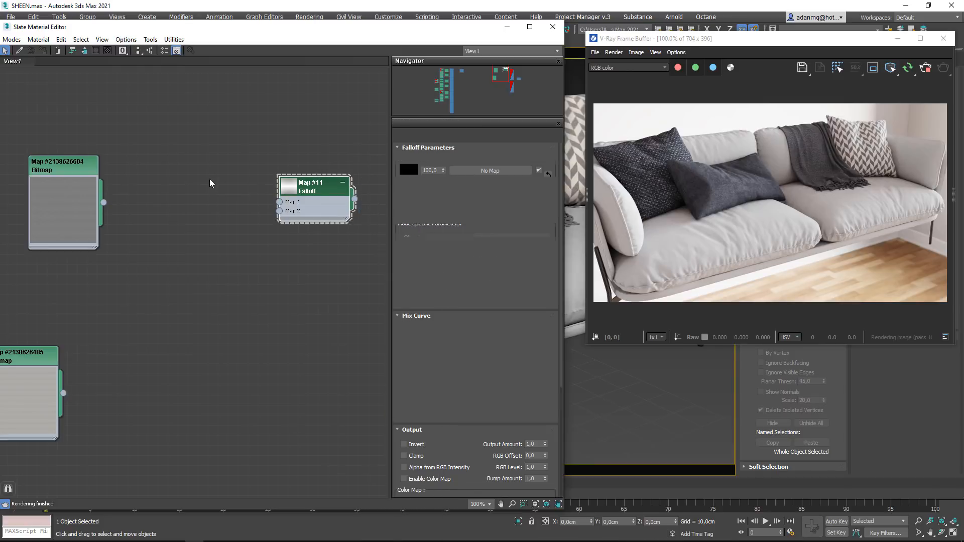
pyautogui.moveTo(199, 204); pyautogui.dragTo(180, 279)
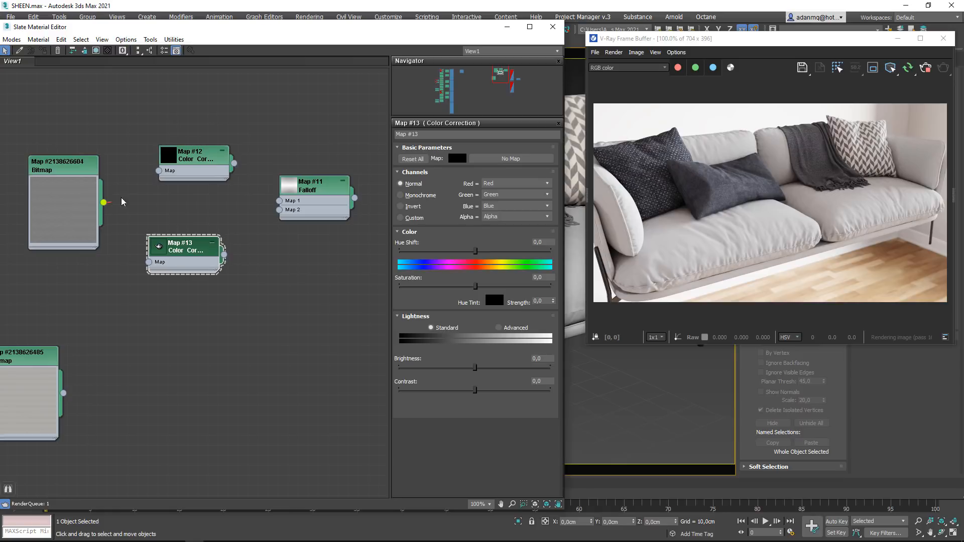
pyautogui.moveTo(104, 202); pyautogui.dragTo(159, 171)
pyautogui.moveTo(104, 202); pyautogui.dragTo(191, 253)
# - Set the upper Color Correction to Advanced lightness with RGB gamma 0,8 and connect it to the Falloff's Map 1
pyautogui.click(211, 159)
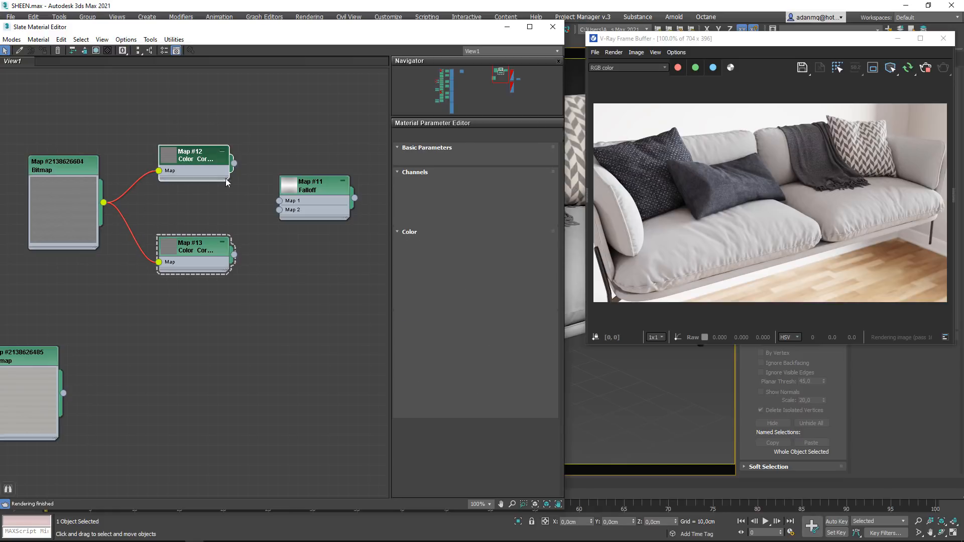
pyautogui.click(499, 328)
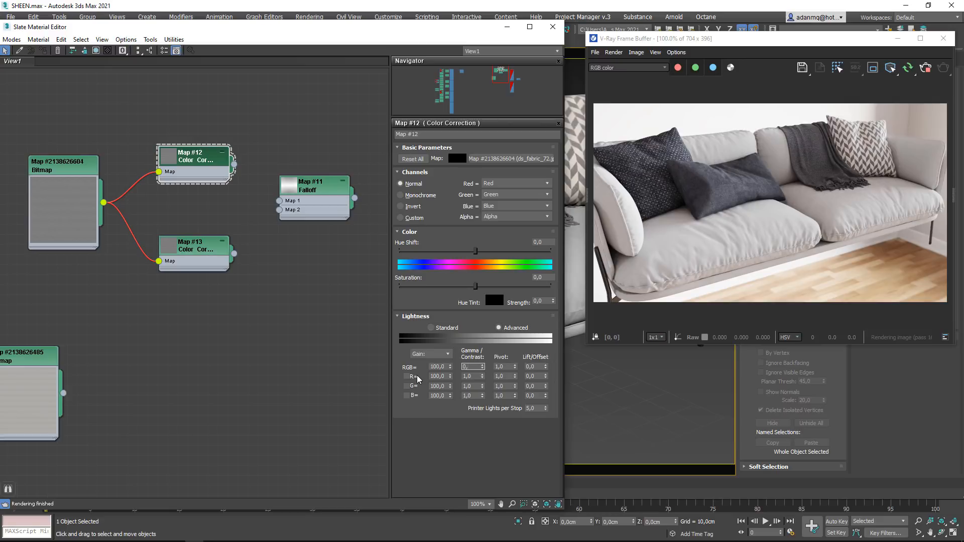
pyautogui.write('0,8')
pyautogui.press('Return')
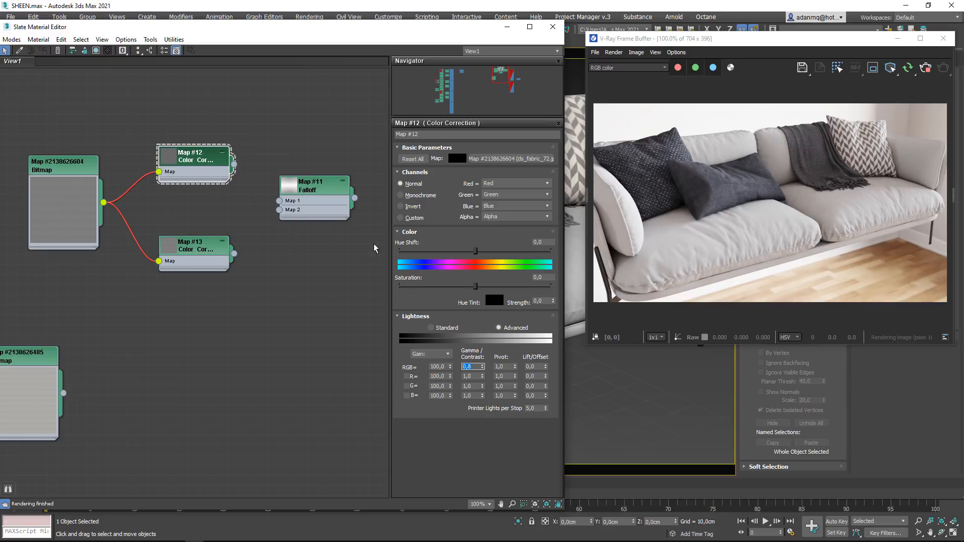
pyautogui.moveTo(234, 164); pyautogui.dragTo(279, 201)
# - Set the lower Color Correction to Advanced lightness with RGB gamma 1,5 and connect it to the Falloff's Map 2
pyautogui.click(195, 246)
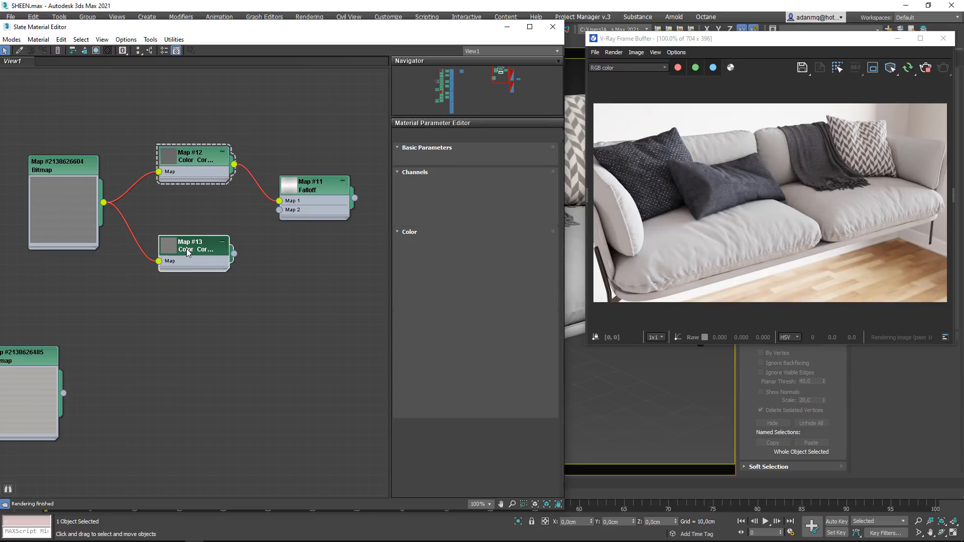
pyautogui.click(499, 328)
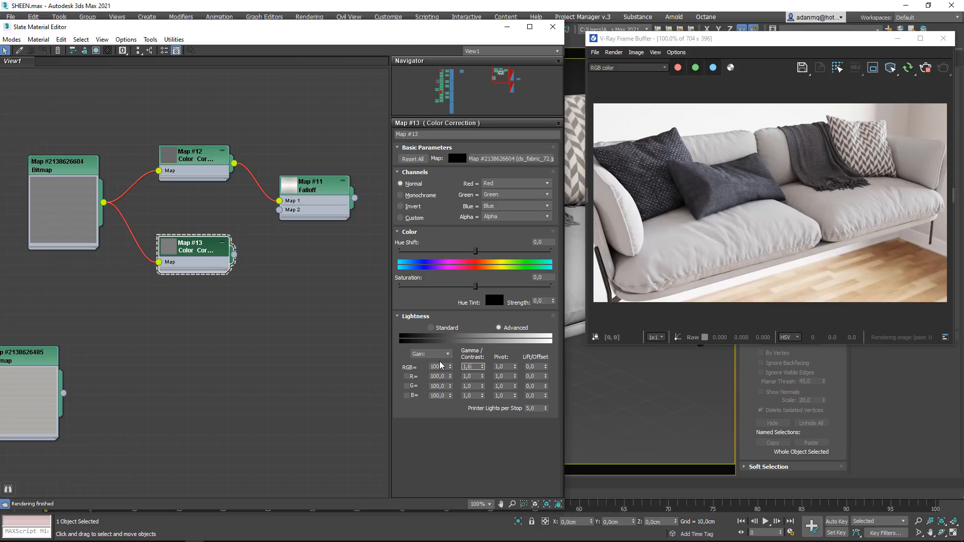
pyautogui.write('1,6')
pyautogui.press('BackSpace')
pyautogui.write('5')
pyautogui.press('Return')
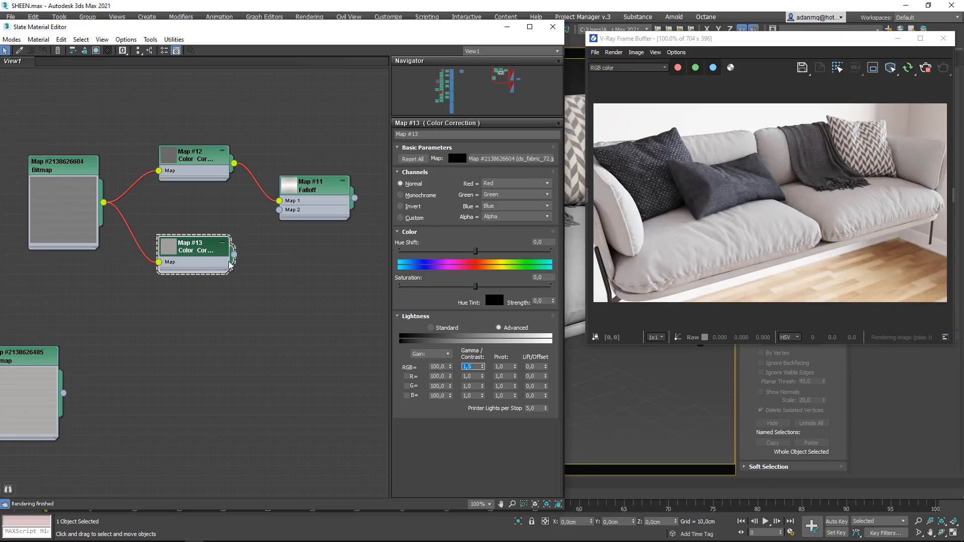
pyautogui.moveTo(234, 255); pyautogui.dragTo(279, 210)
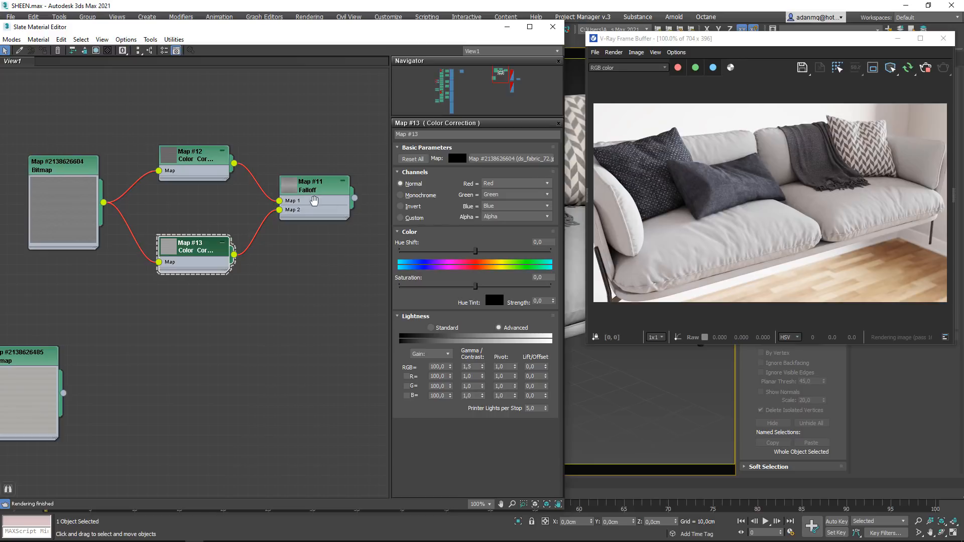
# - Connect the Falloff output to the Diffuse map input of the upper VRayMtl material
pyautogui.moveTo(356, 202); pyautogui.dragTo(213, 212, button='middle')
pyautogui.moveTo(212, 208); pyautogui.dragTo(287, 221)
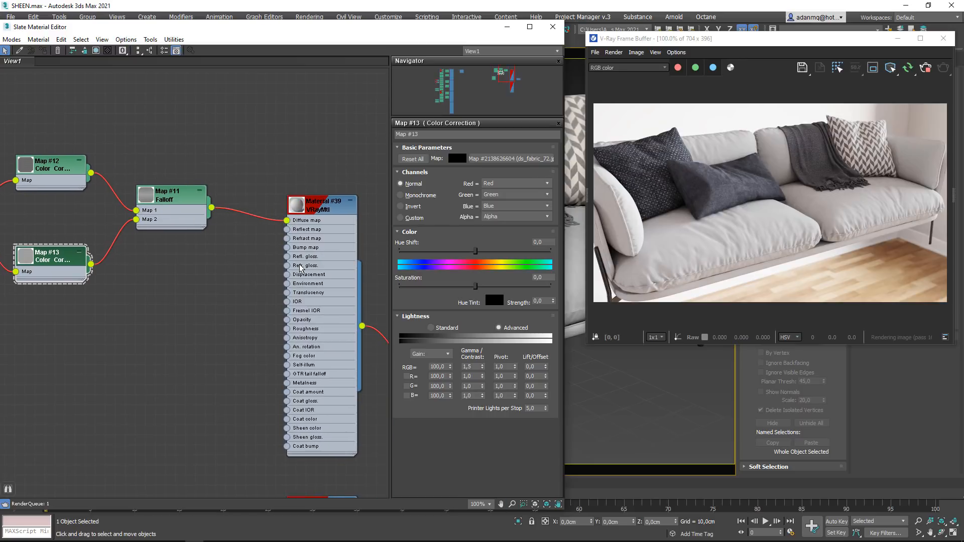
# - Examine the sofa fabric in the V-Ray render up close, comparing the seat cushions, the throw and the pillows
pyautogui.scroll(2, 743, 233)
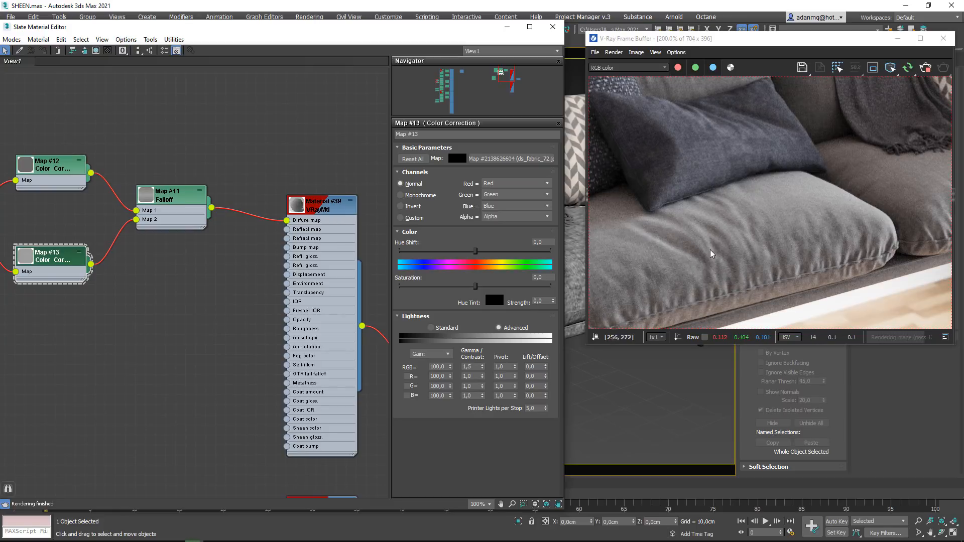
pyautogui.scroll(-1, 663, 243)
pyautogui.scroll(1, 901, 210)
pyautogui.scroll(1, 912, 198)
pyautogui.moveTo(856, 161); pyautogui.dragTo(924, 282, button='middle')
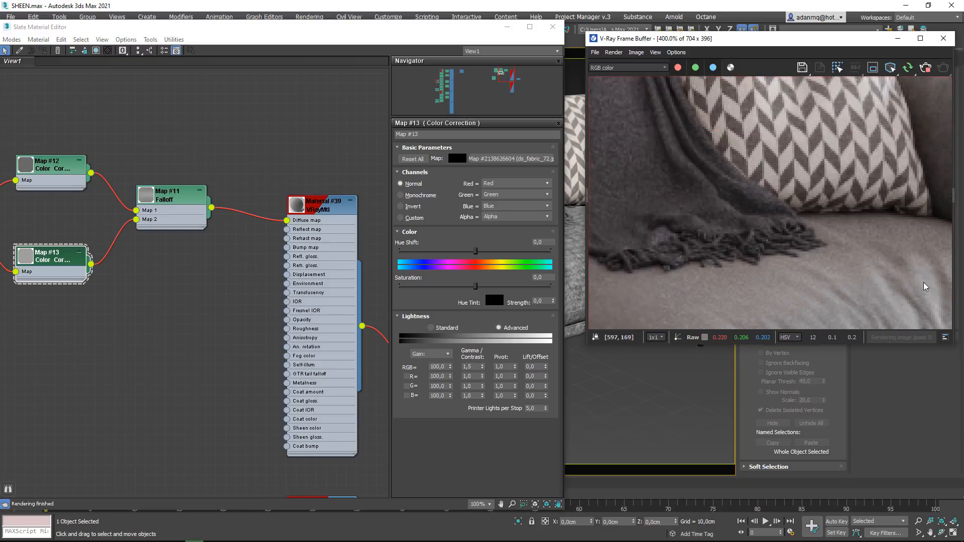
pyautogui.scroll(-1, 911, 275)
pyautogui.scroll(1, 666, 146)
pyautogui.scroll(-2, 672, 194)
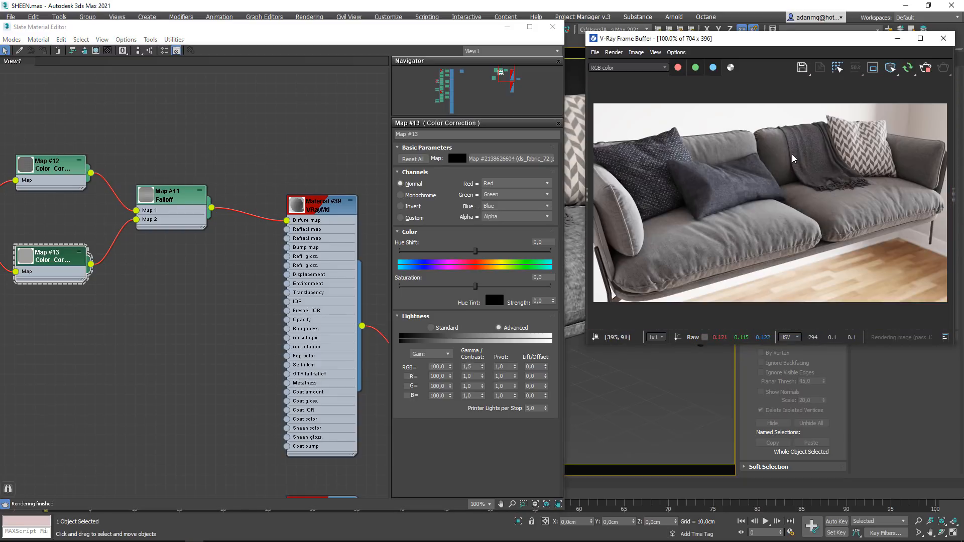
pyautogui.scroll(1, 753, 215)
# - Add a point to the middle of the Falloff's mix curve, pull it down towards the side end, and check the cushion render
pyautogui.doubleClick(163, 196)
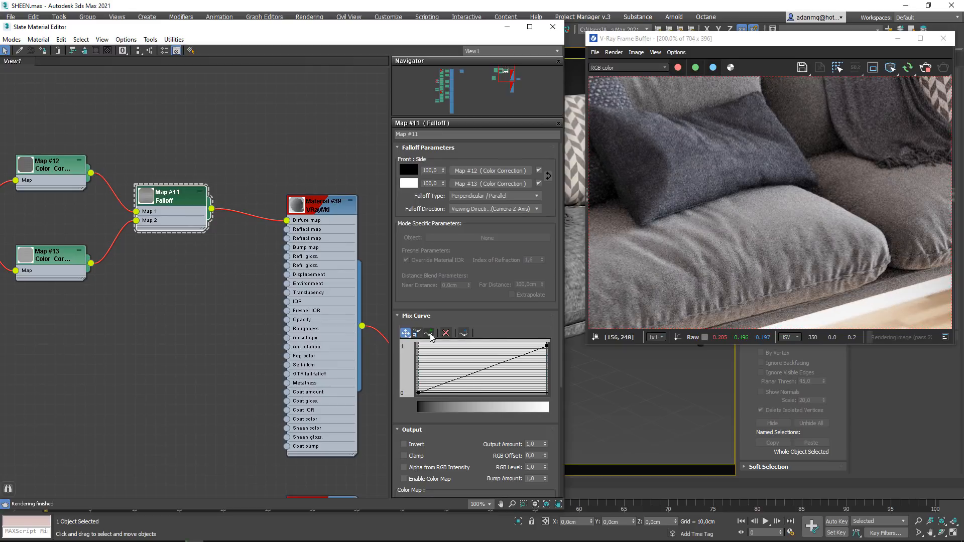
pyautogui.click(429, 333)
pyautogui.click(488, 369)
pyautogui.click(405, 332)
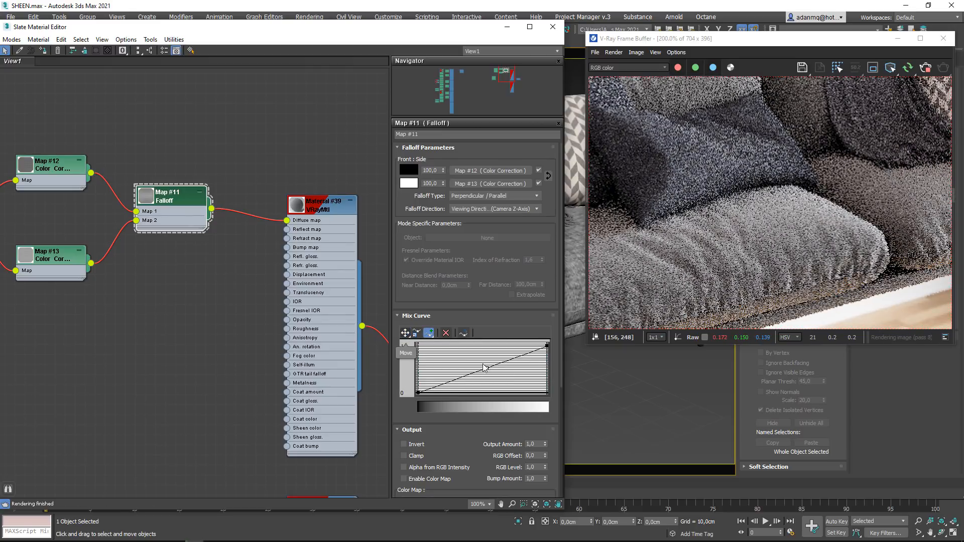
pyautogui.moveTo(490, 368); pyautogui.dragTo(503, 386)
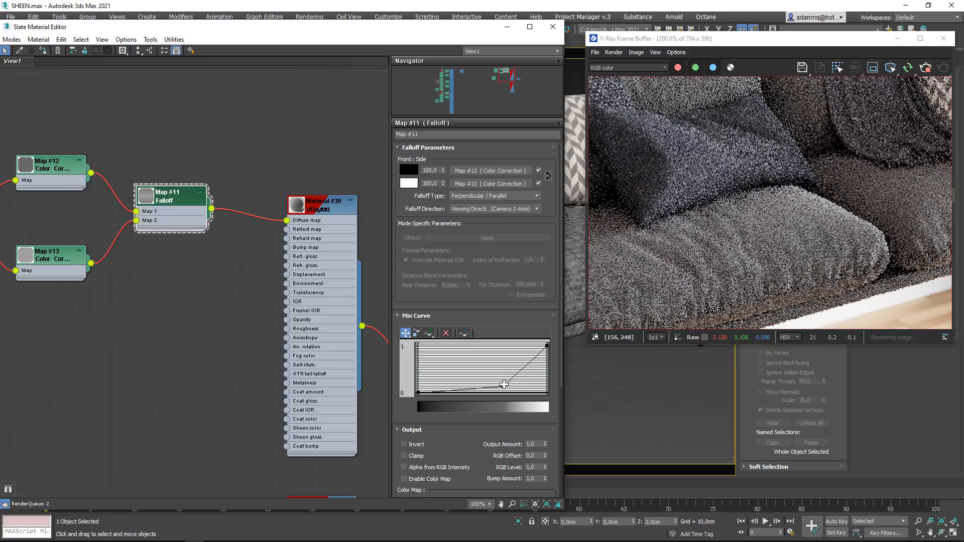
pyautogui.scroll(-1, 682, 299)
pyautogui.scroll(1, 721, 239)
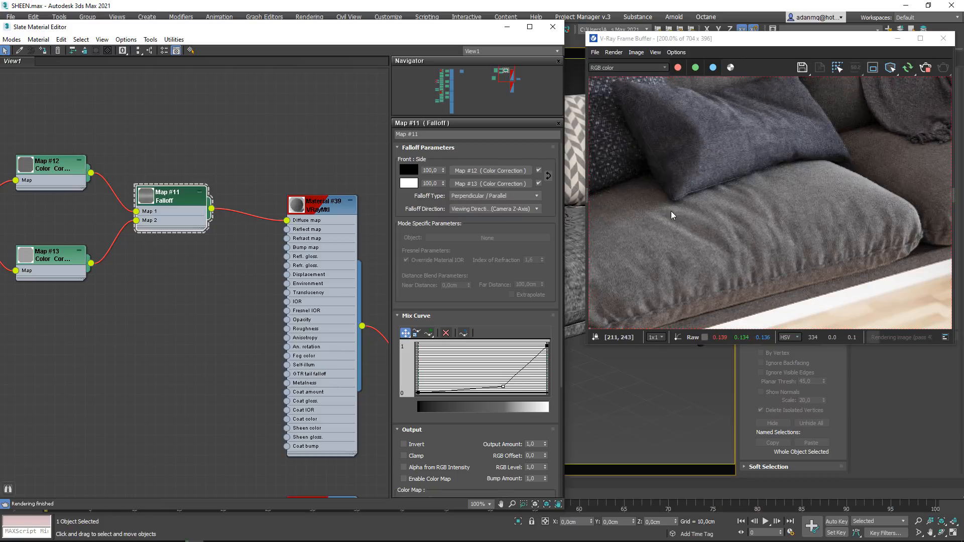
# - Move the mix curve point back up near the middle and convert it to a smooth Bezier point, giving an S-shaped curve
pyautogui.moveTo(503, 386); pyautogui.dragTo(463, 356)
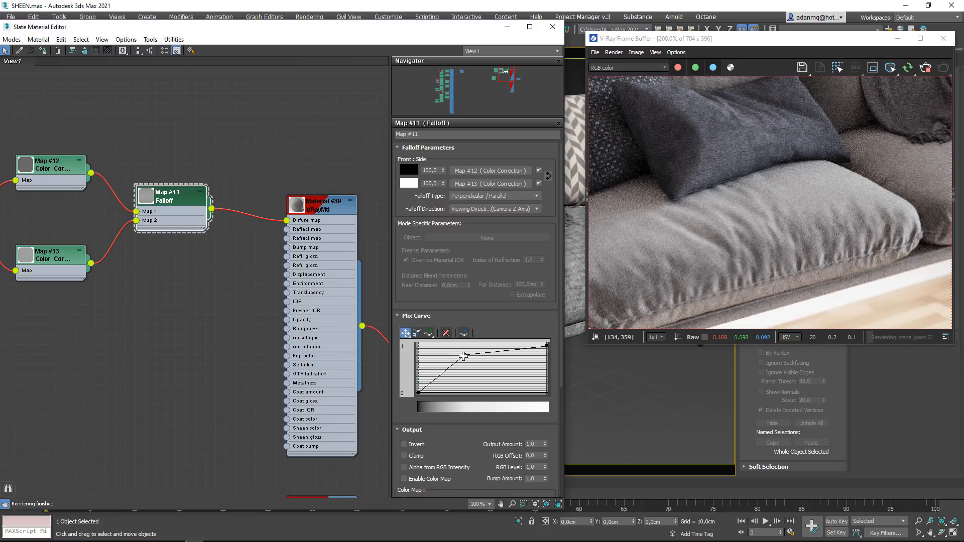
pyautogui.moveTo(463, 356); pyautogui.dragTo(486, 346)
pyautogui.rightClick(480, 365)
pyautogui.click(497, 383)
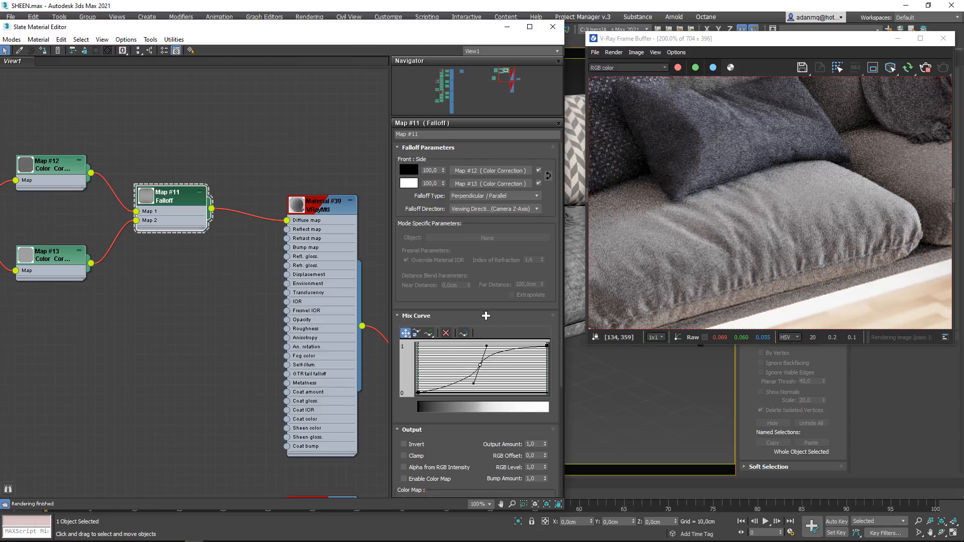
# - Try a second point on the lower part of the Falloff's mix curve, raise it into a bump, and delete it
pyautogui.scroll(-1, 763, 269)
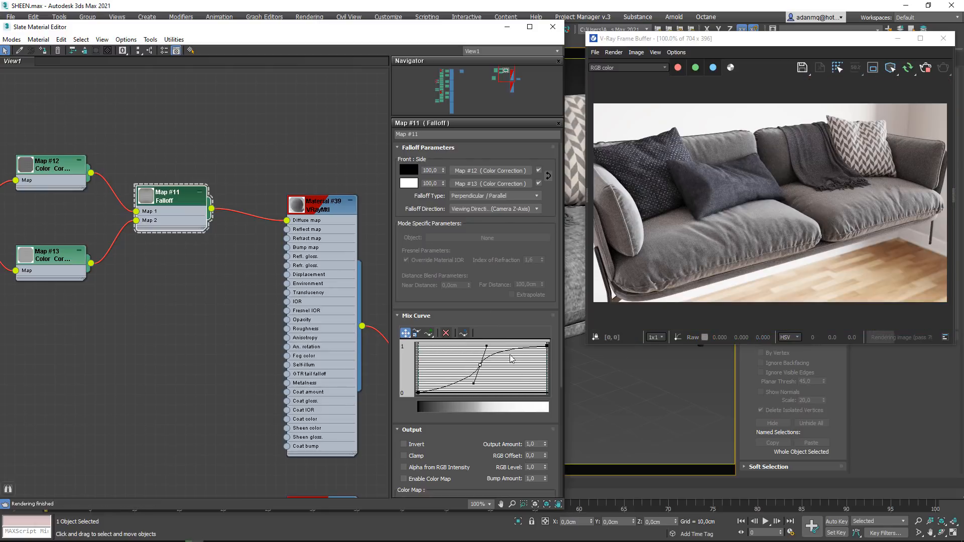
pyautogui.click(430, 333)
pyautogui.click(449, 386)
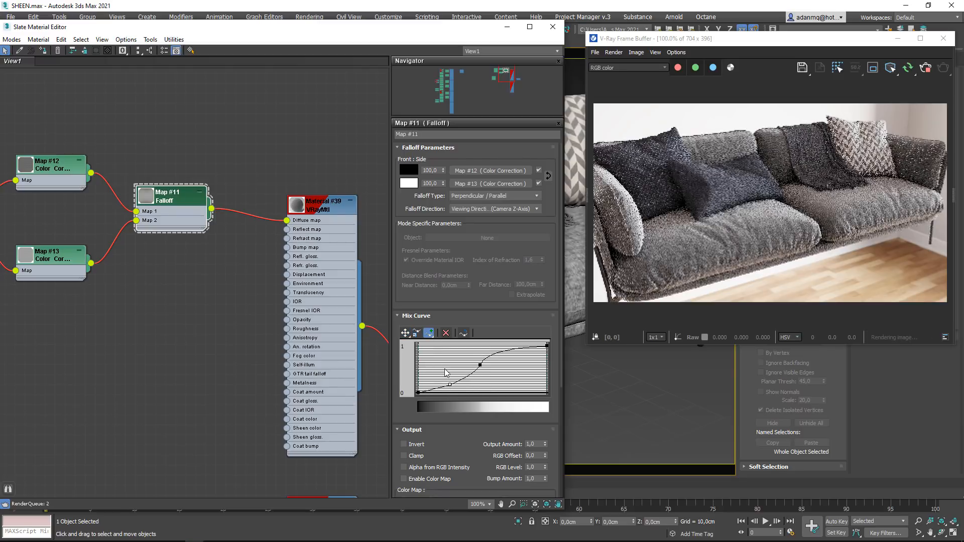
pyautogui.click(405, 334)
pyautogui.moveTo(449, 386); pyautogui.dragTo(446, 370)
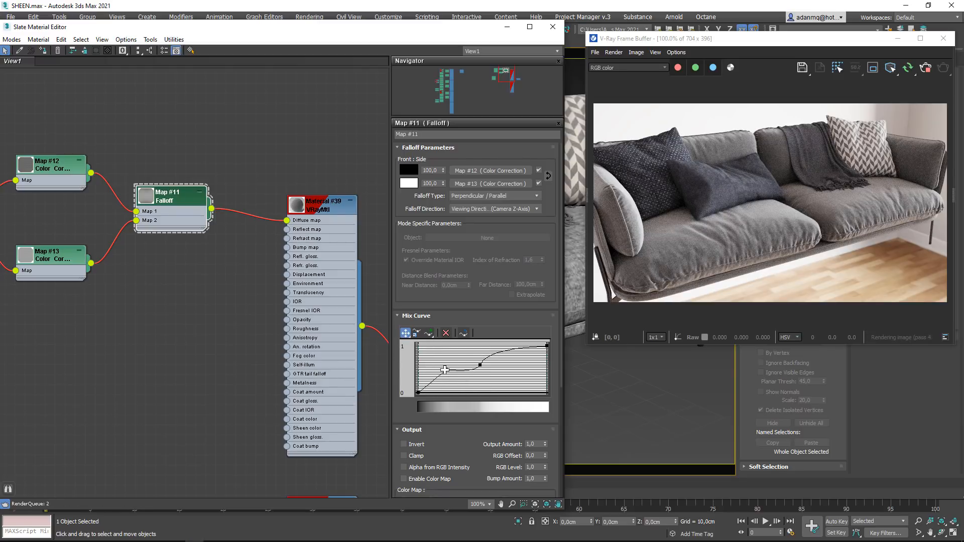
pyautogui.click(446, 334)
# - Steepen the mix curve's middle Bezier point with its lower handle, and delete the point to straighten the curve
pyautogui.click(480, 365)
pyautogui.moveTo(476, 379); pyautogui.dragTo(474, 390)
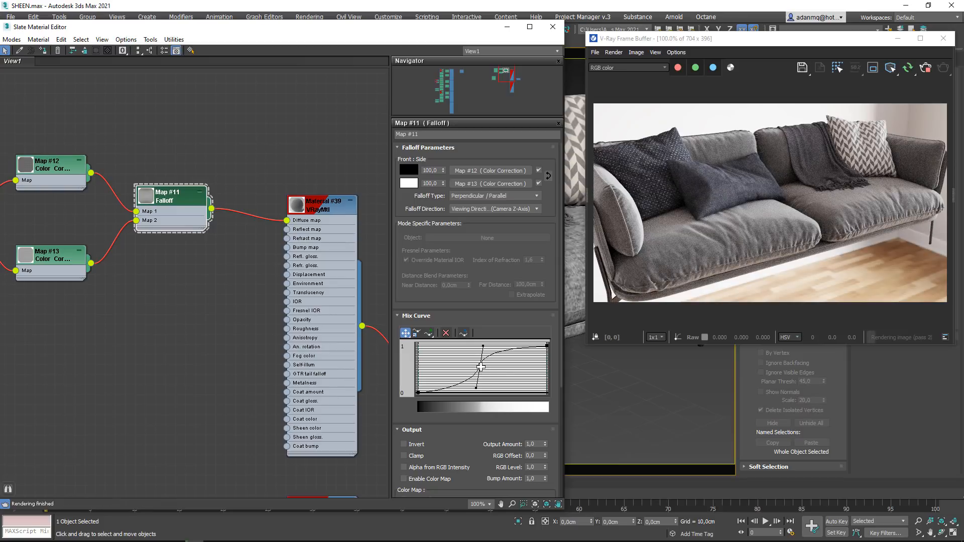
pyautogui.moveTo(71, 202); pyautogui.dragTo(113, 202, button='middle')
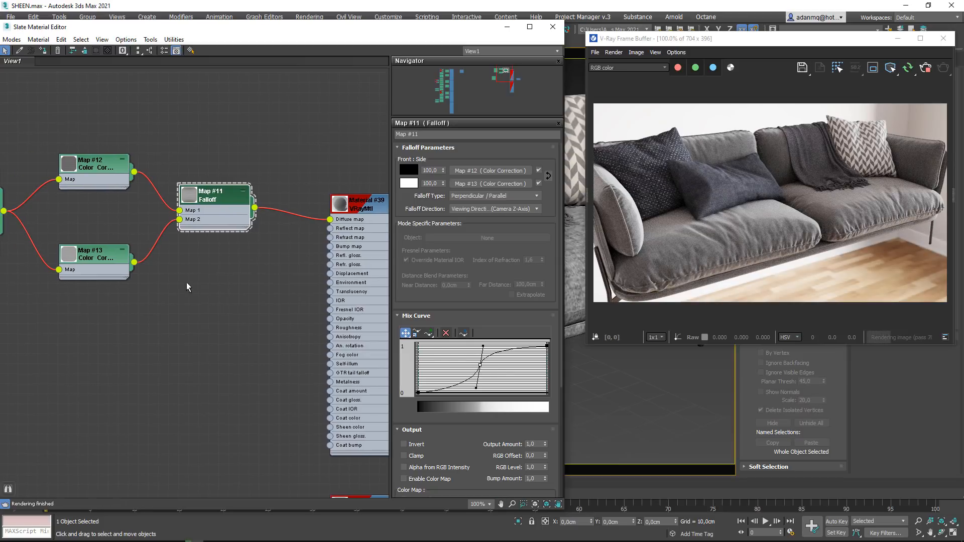
pyautogui.click(446, 333)
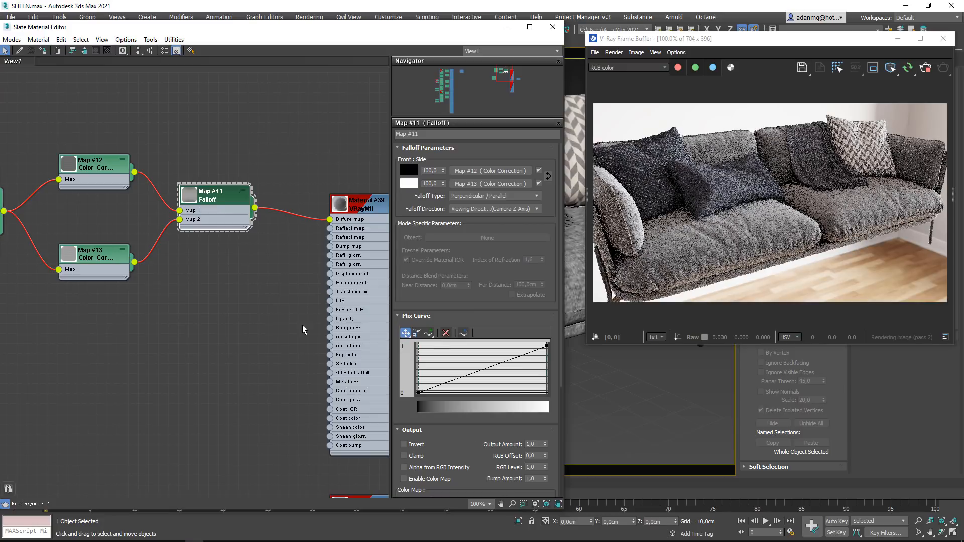
# - Delete the Falloff map and connect the Map #12 Color Correction directly to the Diffuse map input of the upper VRayMtl
pyautogui.moveTo(216, 209); pyautogui.dragTo(215, 208)
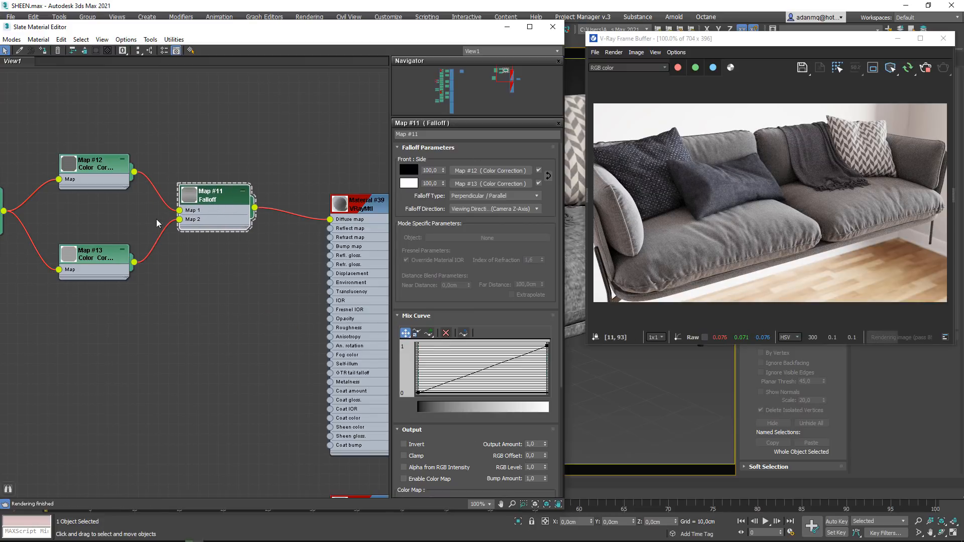
pyautogui.press('Delete')
pyautogui.moveTo(134, 172); pyautogui.dragTo(330, 219)
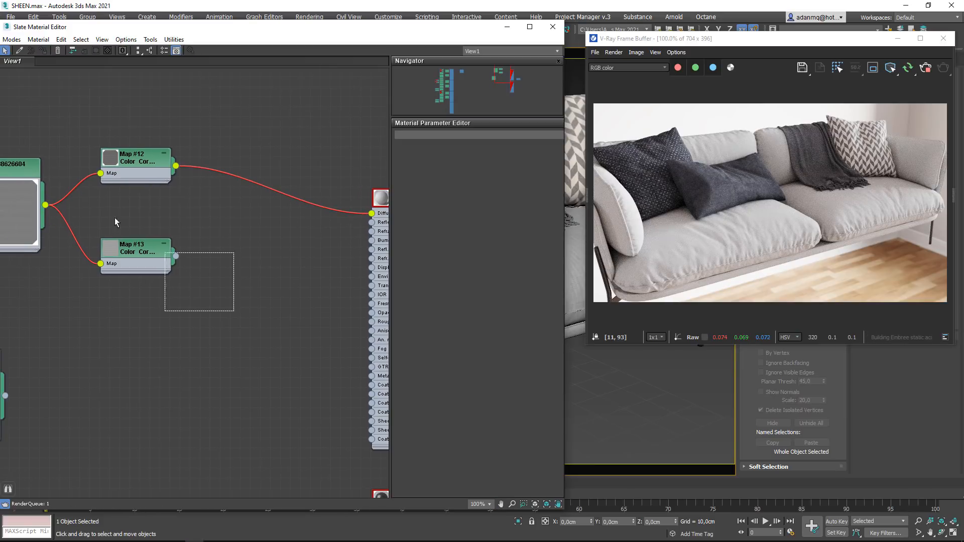
pyautogui.moveTo(114, 218); pyautogui.dragTo(28, 150)
pyautogui.moveTo(131, 169); pyautogui.dragTo(192, 230)
pyautogui.moveTo(218, 282); pyautogui.dragTo(136, 231, button='middle')
pyautogui.click(158, 281)
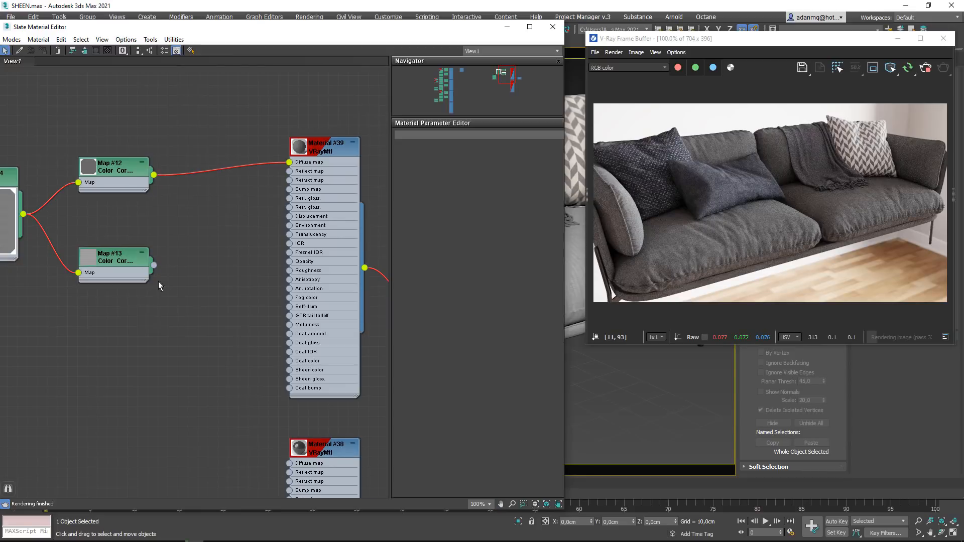
# - Set the Sheen color of Material #39 to pure red (255, 0, 0)
pyautogui.click(335, 151)
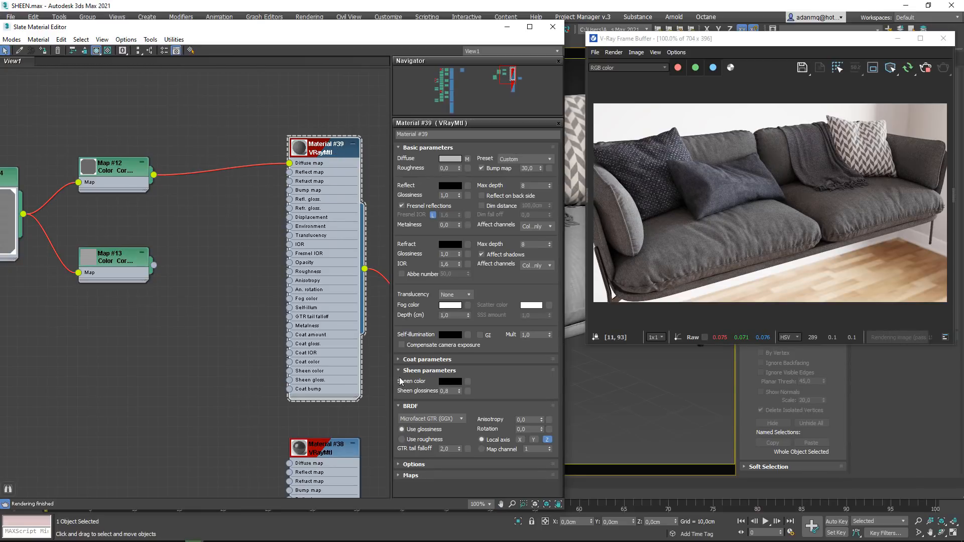
pyautogui.click(451, 381)
pyautogui.moveTo(367, 69); pyautogui.dragTo(430, 69)
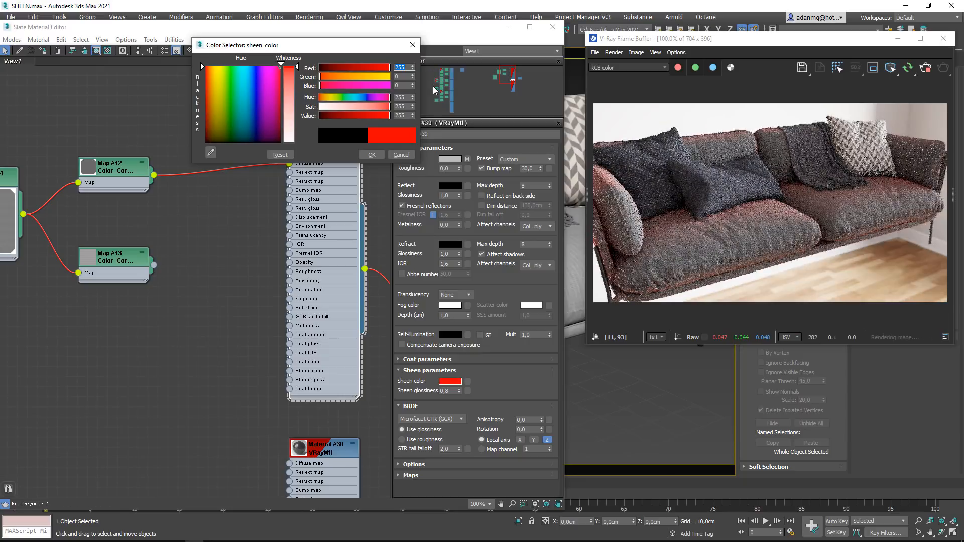
pyautogui.click(372, 154)
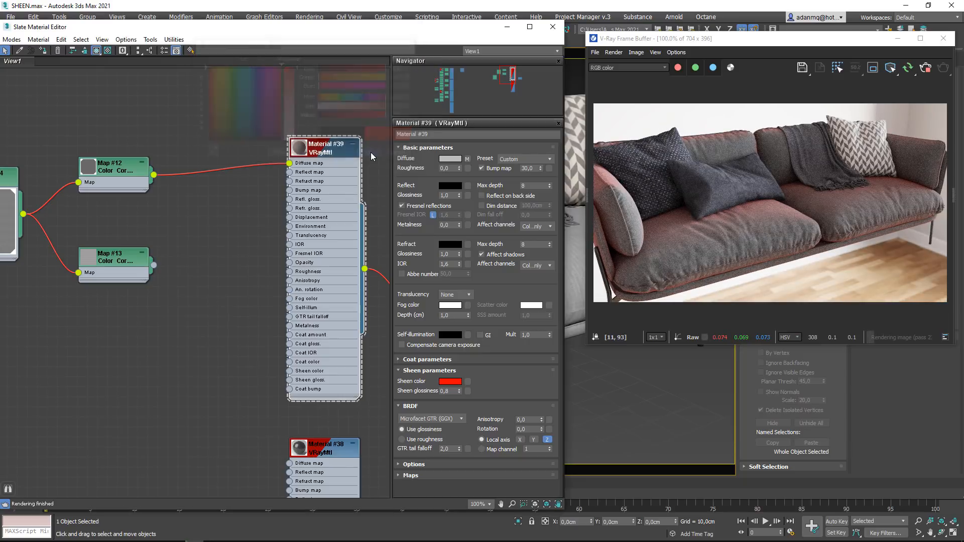
# - Try Sheen glossiness values of 0.9 and 0.5, checking the red sheen on the sofa cushions in the render
pyautogui.doubleClick(446, 390)
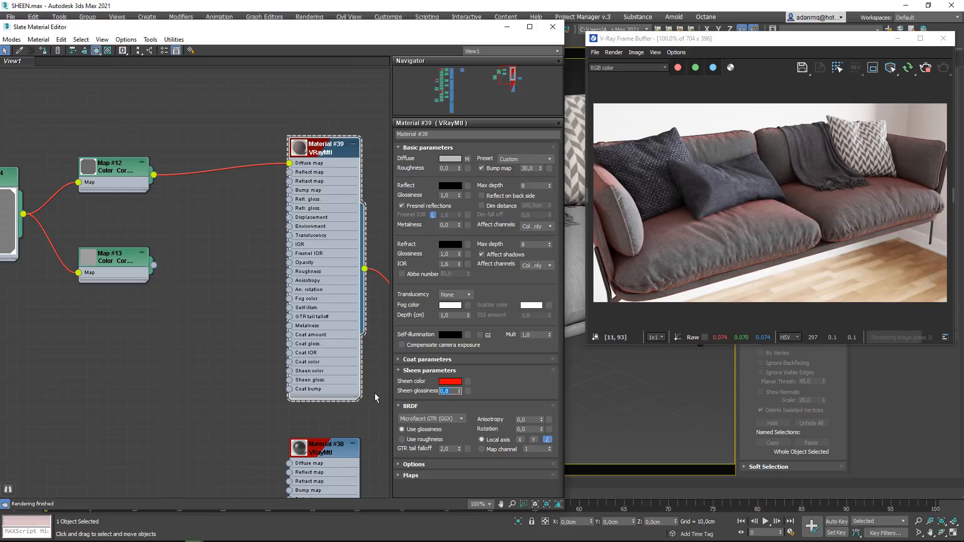
pyautogui.scroll(1, 713, 231)
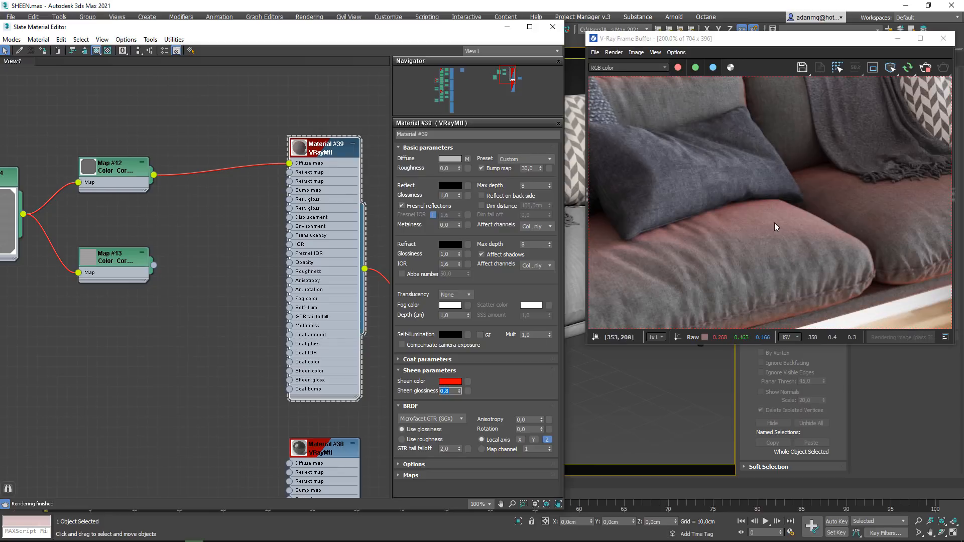
pyautogui.scroll(-1, 773, 223)
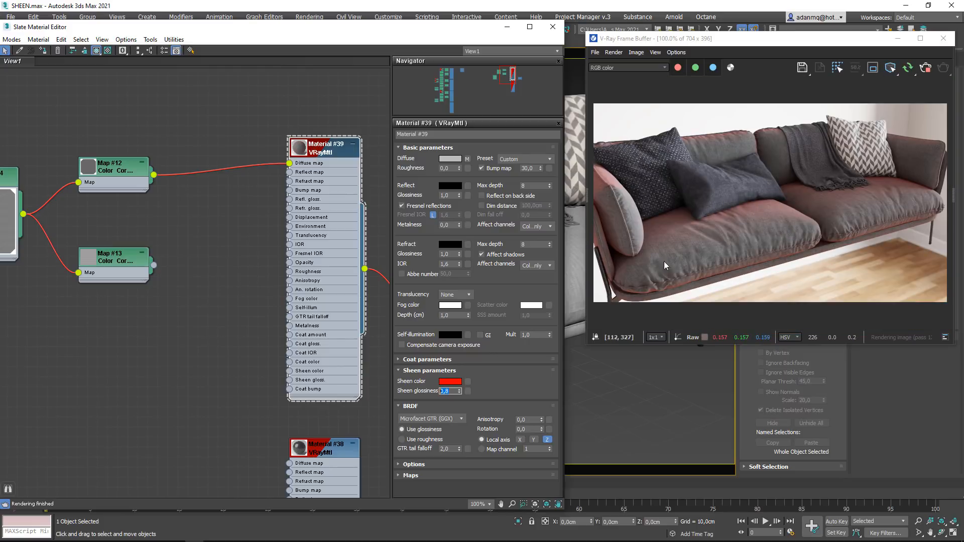
pyautogui.click(453, 393)
pyautogui.press('Return')
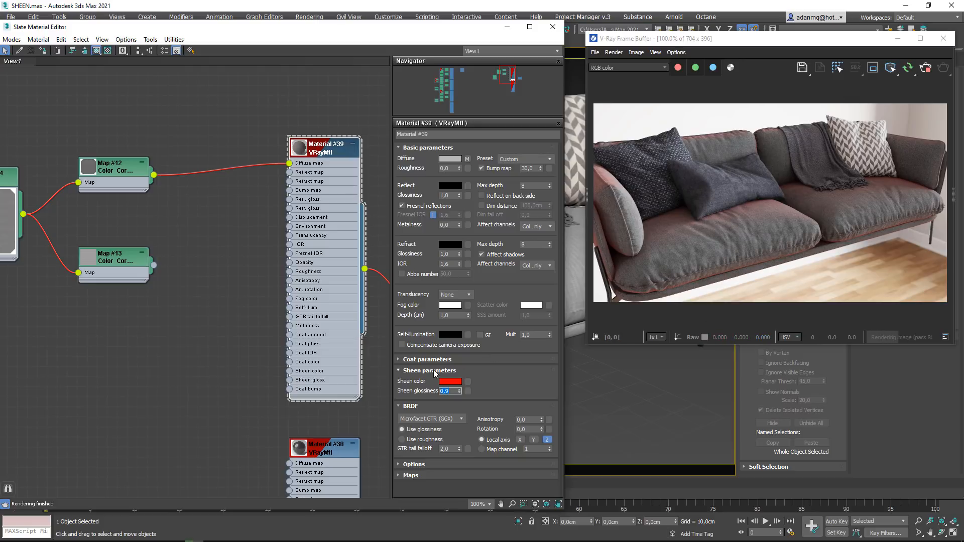
pyautogui.moveTo(165, 247); pyautogui.dragTo(206, 254, button='middle')
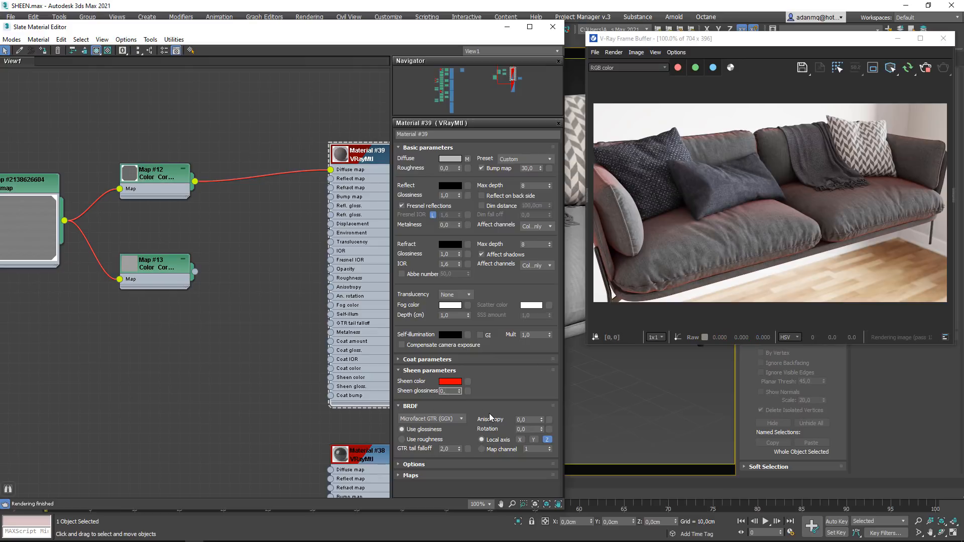
pyautogui.press('Return')
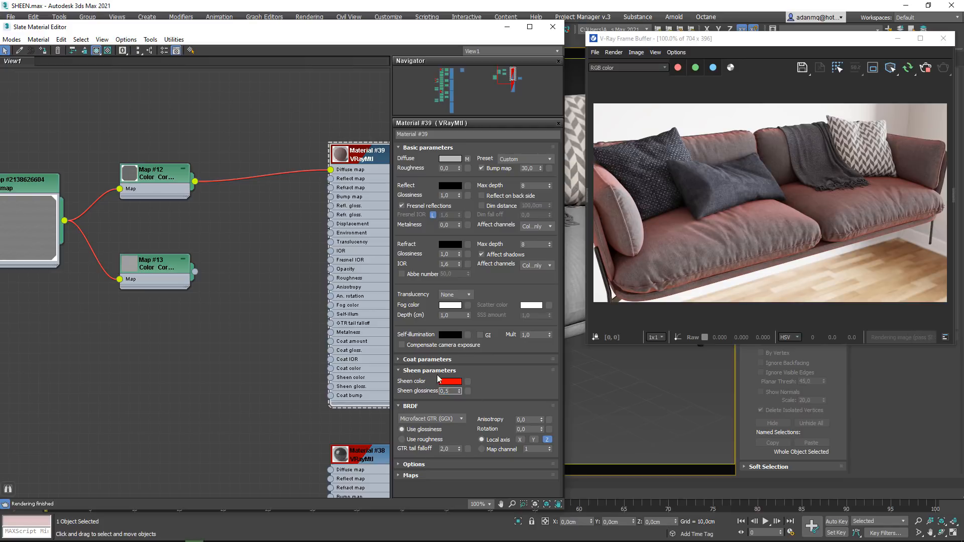
# - Open the vray5_Sheen_Compare.jpg image and compare the curves for sheen values from 0.9 to 0.1
pyautogui.moveTo(0, 126); pyautogui.dragTo(456, 96)
pyautogui.doubleClick(456, 96)
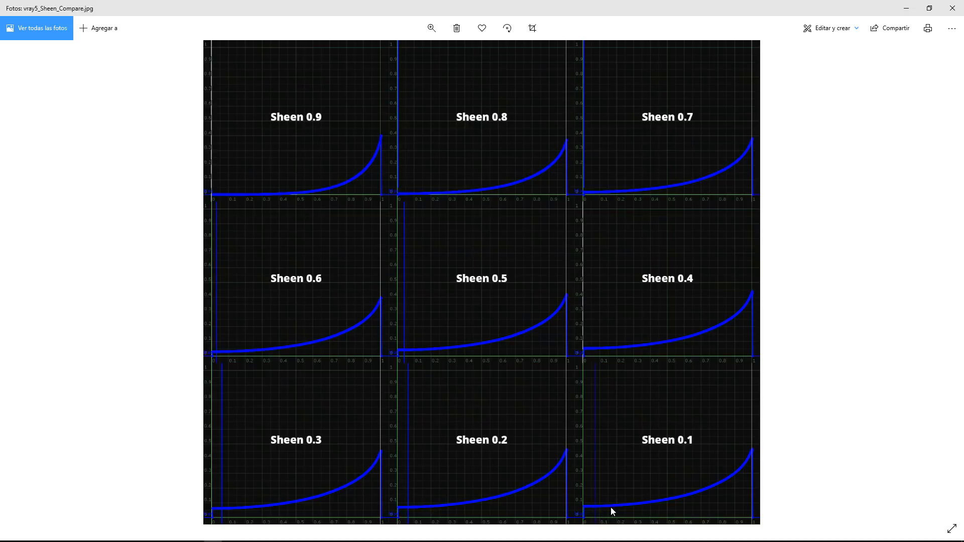
pyautogui.moveTo(827, 11); pyautogui.dragTo(0, 111)
# - Connect the Map #13 Color Correction to the material's Sheen color as an instance, and set the Sheen glossiness to 0.75
pyautogui.scroll(3, 173, 298)
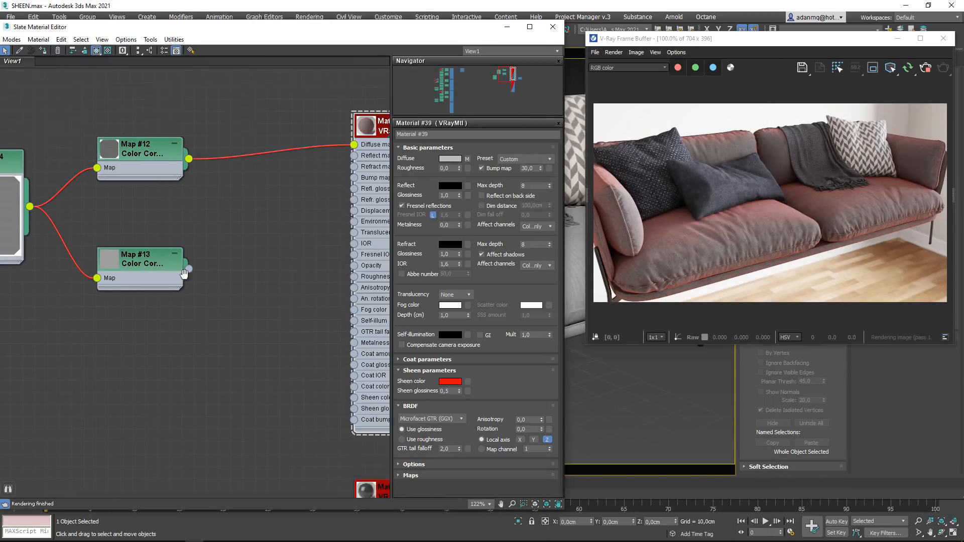
pyautogui.moveTo(161, 263); pyautogui.dragTo(467, 387)
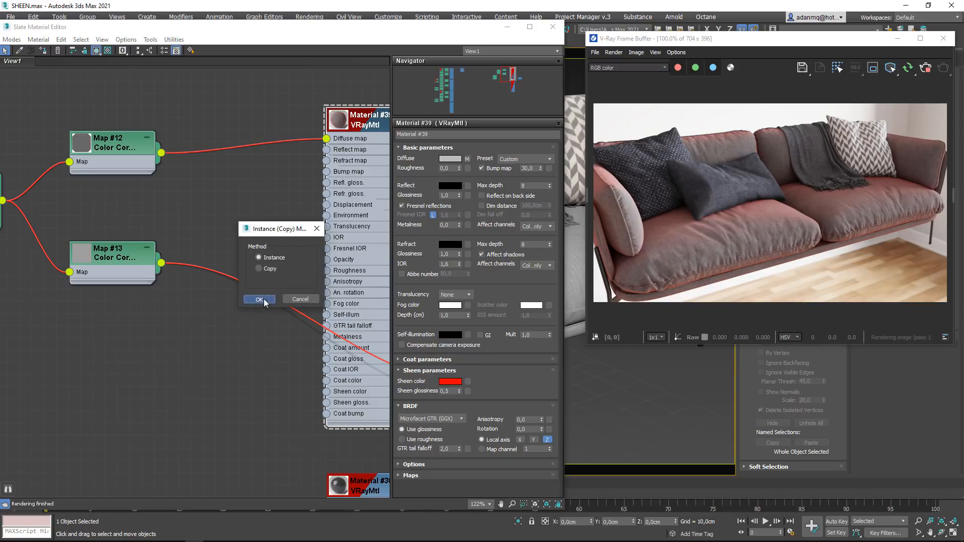
pyautogui.click(261, 301)
pyautogui.moveTo(194, 284); pyautogui.dragTo(279, 303, button='middle')
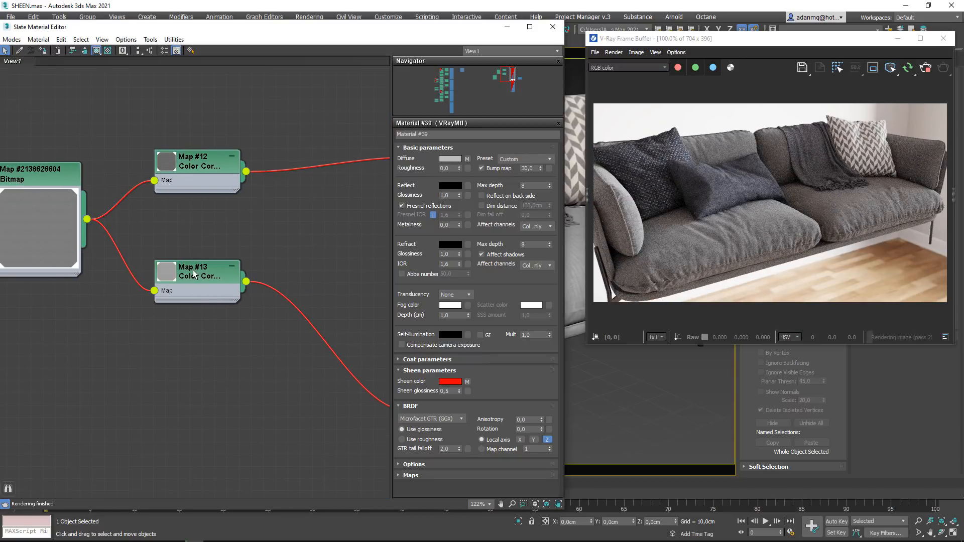
pyautogui.moveTo(195, 272); pyautogui.dragTo(208, 333)
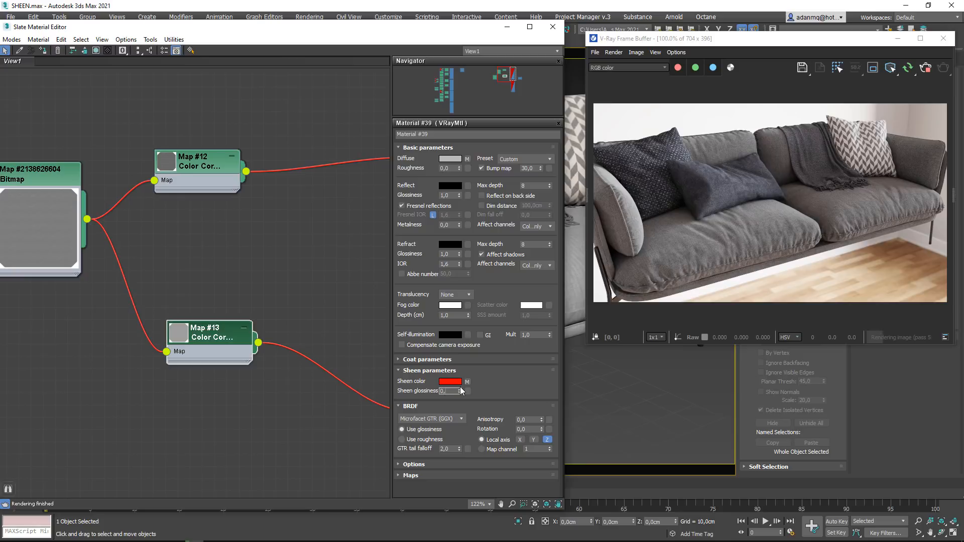
pyautogui.press('Return')
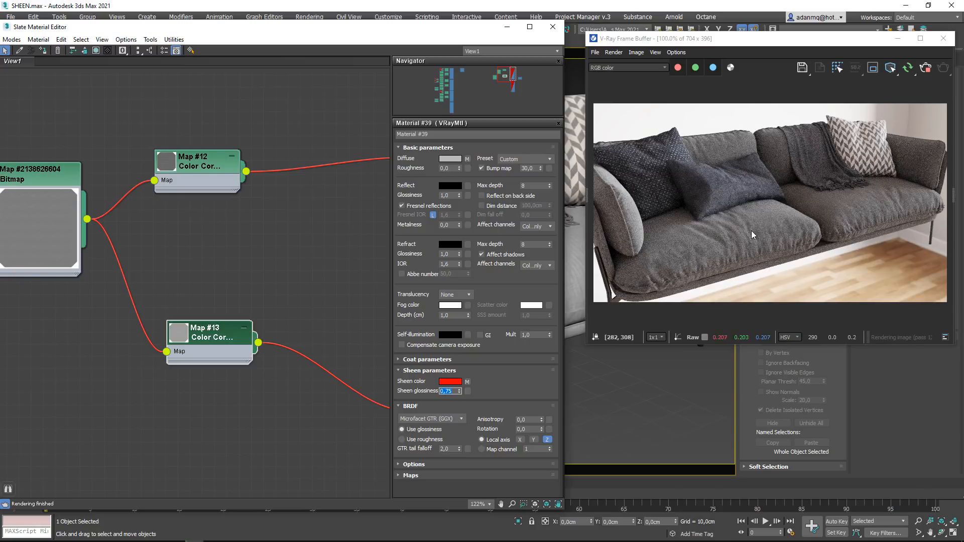
# - Set the RGB Gamma/Contrast of the Map #13 Color Correction to 1.8
pyautogui.doubleClick(231, 338)
pyautogui.click(201, 365)
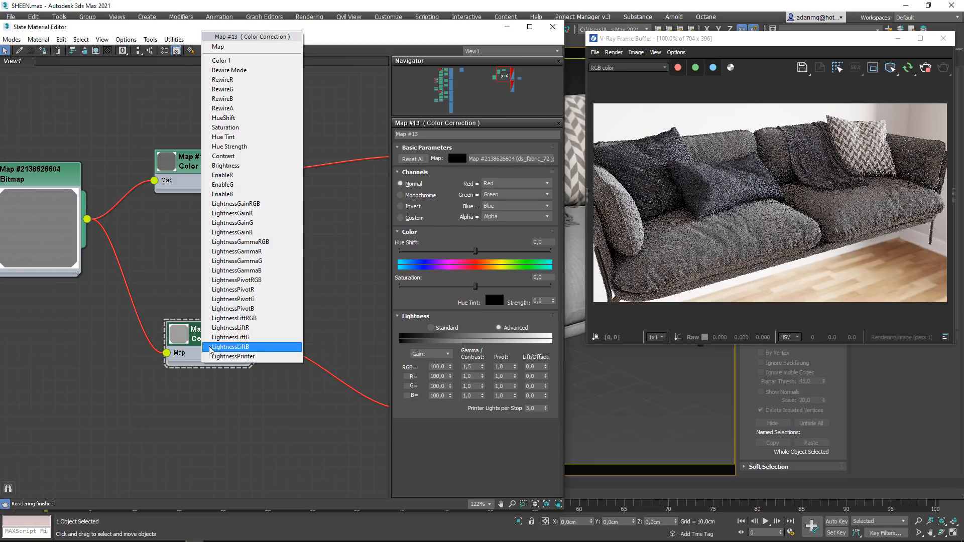
pyautogui.click(189, 338)
pyautogui.moveTo(201, 343); pyautogui.dragTo(188, 371)
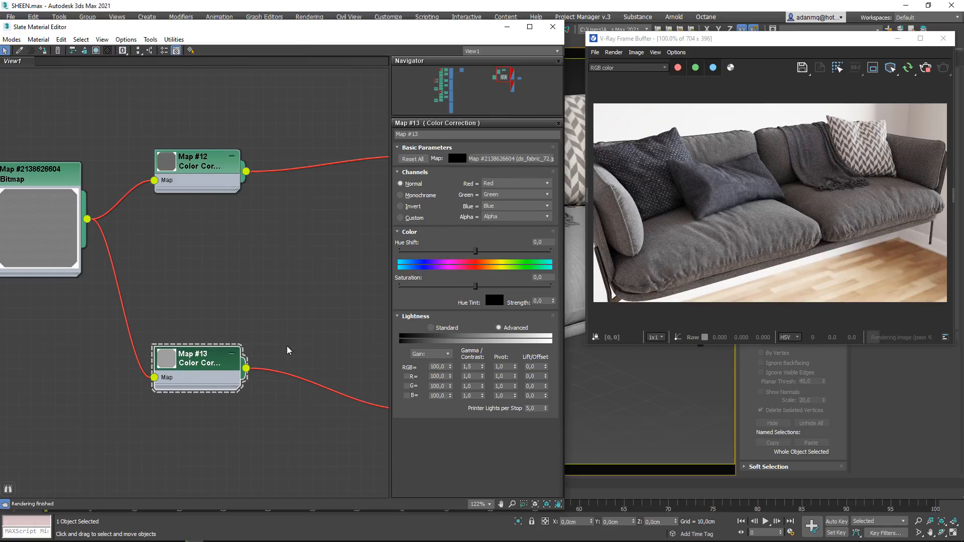
pyautogui.click(476, 366)
pyautogui.press('Return')
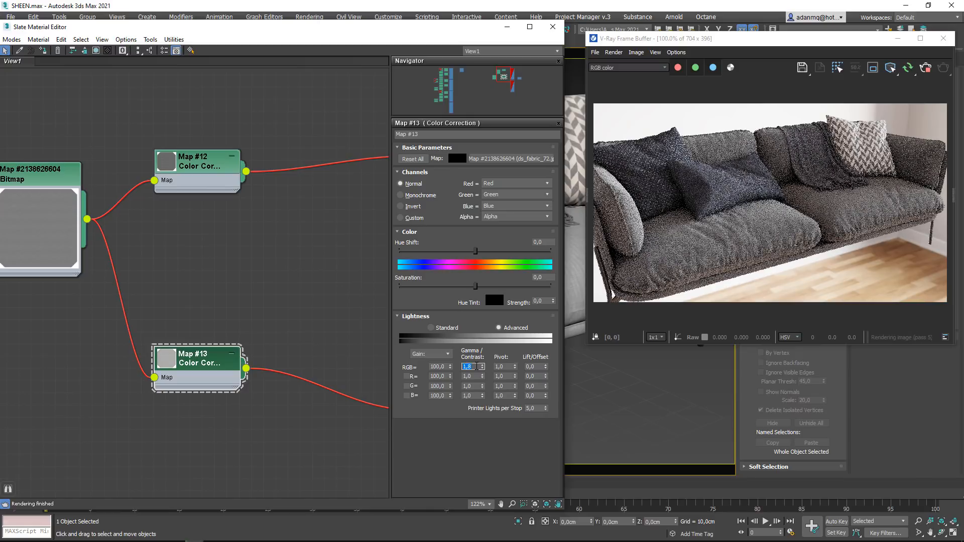
# - Rearrange the nodes, raising Map #12, lowering the fabric bitmap slightly and bringing Map #13 closer to it
pyautogui.moveTo(189, 169); pyautogui.dragTo(202, 132)
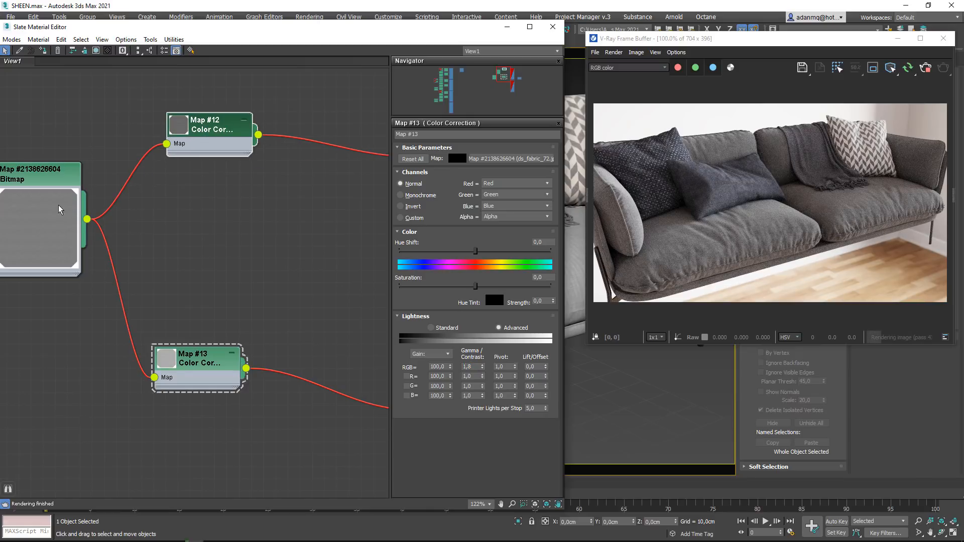
pyautogui.moveTo(59, 207); pyautogui.dragTo(59, 219)
pyautogui.moveTo(186, 346); pyautogui.dragTo(187, 259)
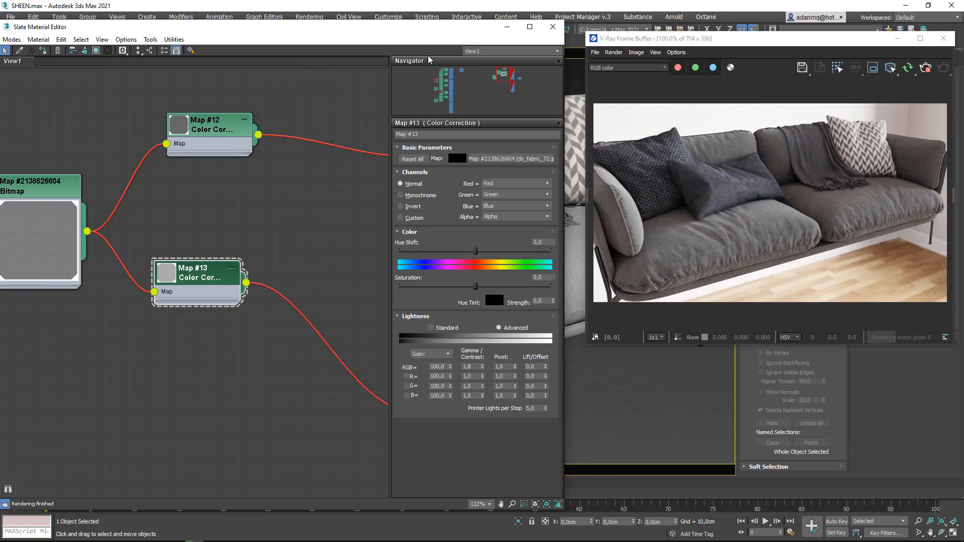
pyautogui.moveTo(272, 205); pyautogui.dragTo(204, 234, button='middle')
pyautogui.scroll(-1, 204, 234)
# - Uncover the perspective viewport and frame the dark pillow and seat cushions more closely to check the sheen in the render
pyautogui.moveTo(448, 29); pyautogui.dragTo(439, 435)
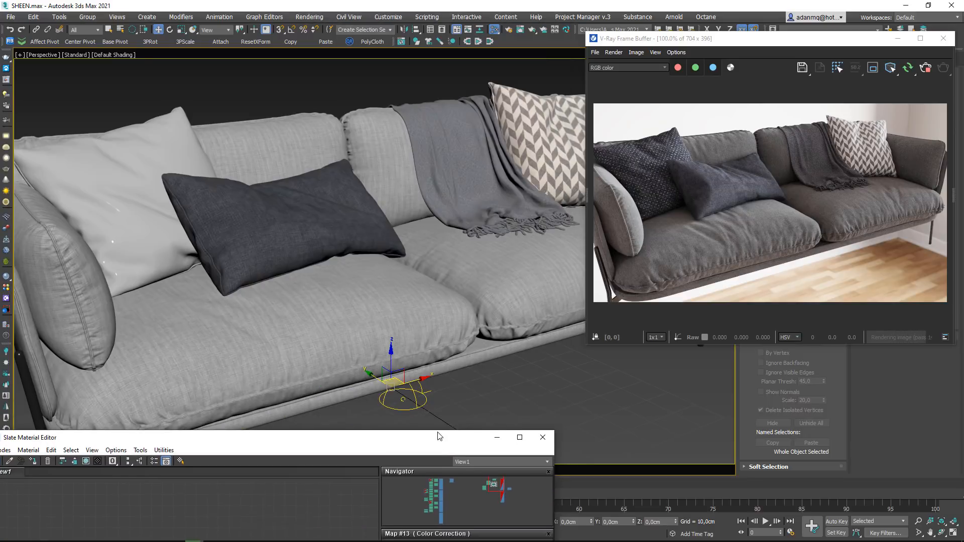
pyautogui.scroll(3, 337, 300)
pyautogui.scroll(-3, 376, 295)
pyautogui.moveTo(437, 261); pyautogui.dragTo(360, 289, button='middle')
pyautogui.keyDown('alt'); pyautogui.moveTo(373, 224); pyautogui.dragTo(321, 233, button='middle'); pyautogui.keyUp('alt')
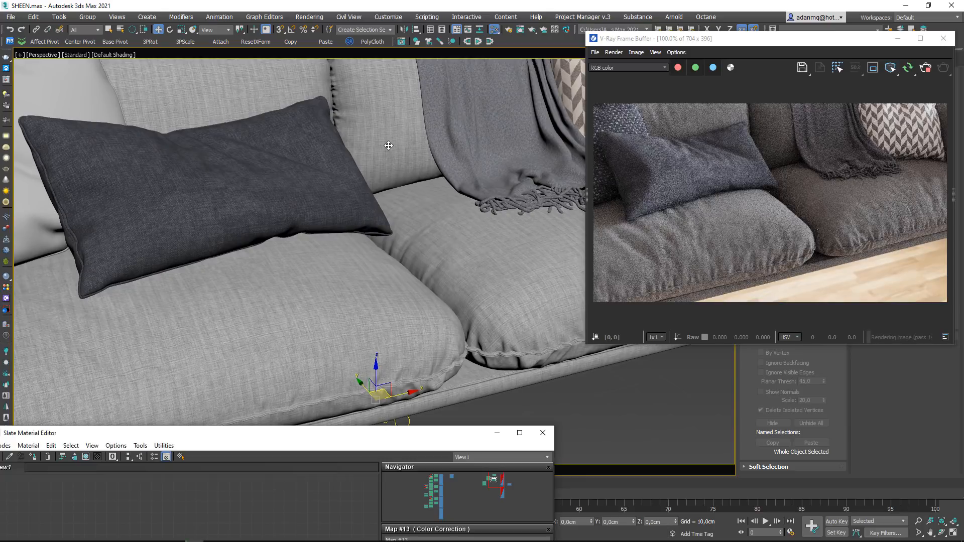
pyautogui.moveTo(458, 440); pyautogui.dragTo(468, 53)
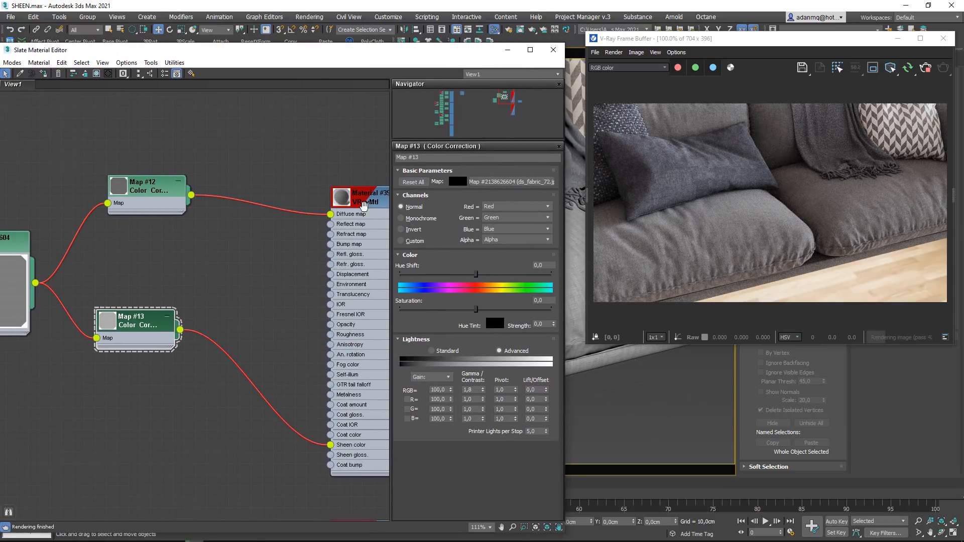
# - Tidy the node graph by spacing Map #12 and Map #13 above and below the fabric bitmap's level, between it and the VRayMtl
pyautogui.moveTo(271, 318); pyautogui.dragTo(301, 251, button='middle')
pyautogui.scroll(1, 301, 251)
pyautogui.moveTo(162, 262); pyautogui.dragTo(198, 382)
pyautogui.scroll(-2, 302, 251)
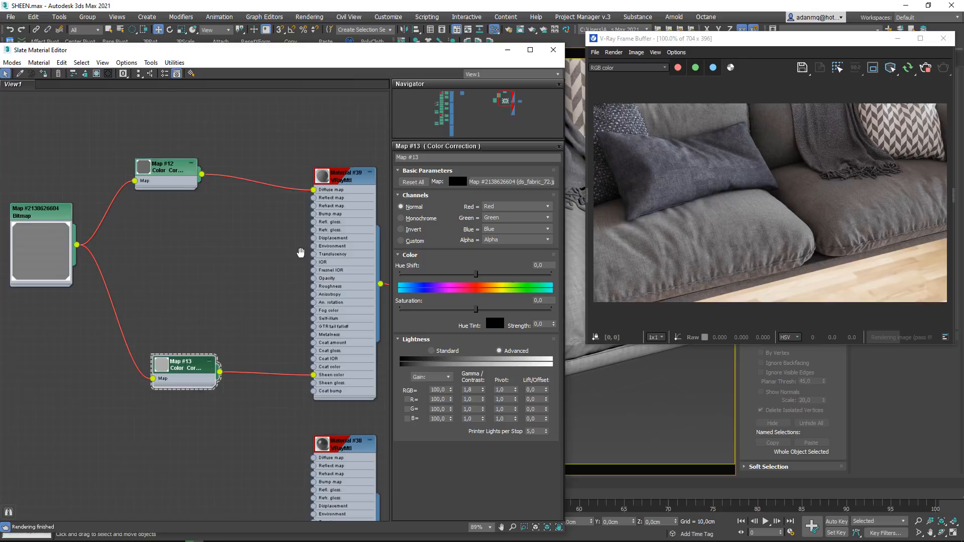
pyautogui.moveTo(32, 274); pyautogui.dragTo(37, 304)
pyautogui.moveTo(155, 260); pyautogui.dragTo(177, 246, button='middle')
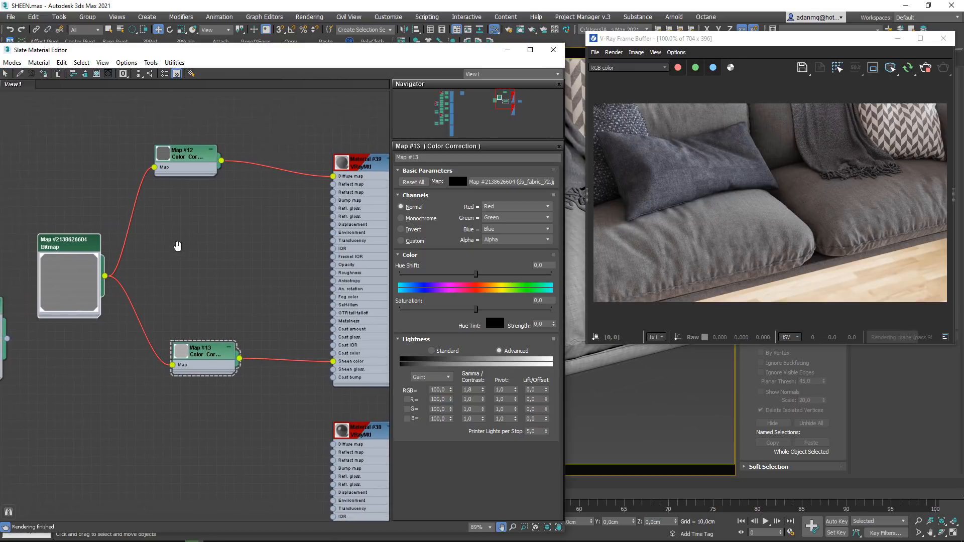
pyautogui.scroll(-1, 177, 246)
pyautogui.moveTo(211, 170); pyautogui.dragTo(242, 202)
pyautogui.moveTo(214, 347); pyautogui.dragTo(223, 332)
pyautogui.moveTo(207, 203); pyautogui.dragTo(192, 183)
pyautogui.moveTo(239, 274); pyautogui.dragTo(217, 276, button='middle')
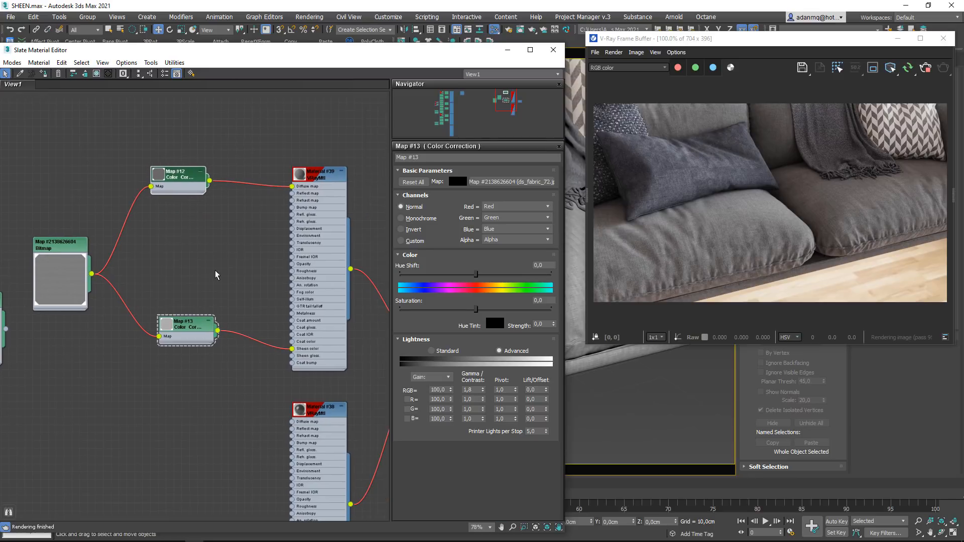
# - Disconnect the Map #12 and Map #13 Color Corrections from the VRayMtl's diffuse and sheen color slots and group them lower in the graph
pyautogui.moveTo(195, 328); pyautogui.dragTo(195, 335)
pyautogui.moveTo(239, 125); pyautogui.dragTo(253, 381)
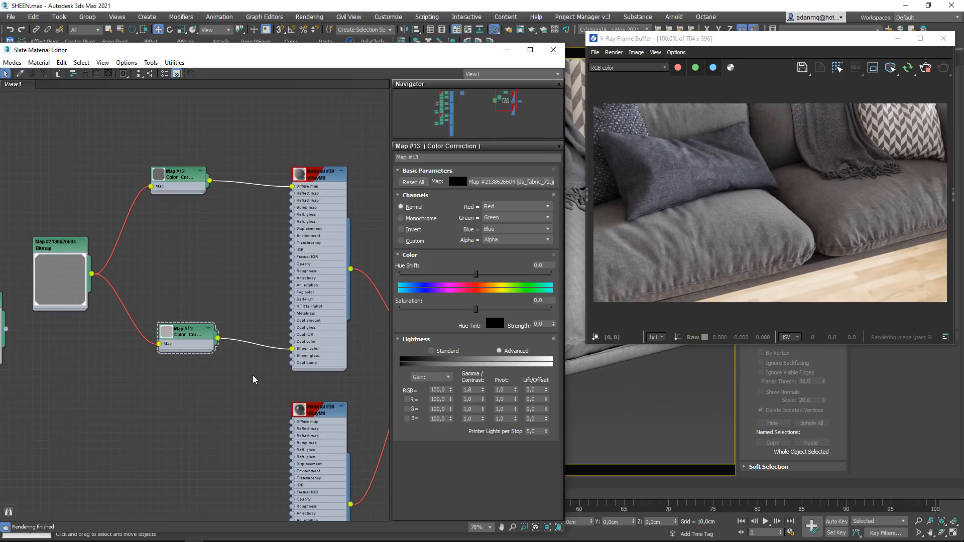
pyautogui.press('Delete')
pyautogui.moveTo(197, 174); pyautogui.dragTo(197, 275)
pyautogui.scroll(2, 270, 188)
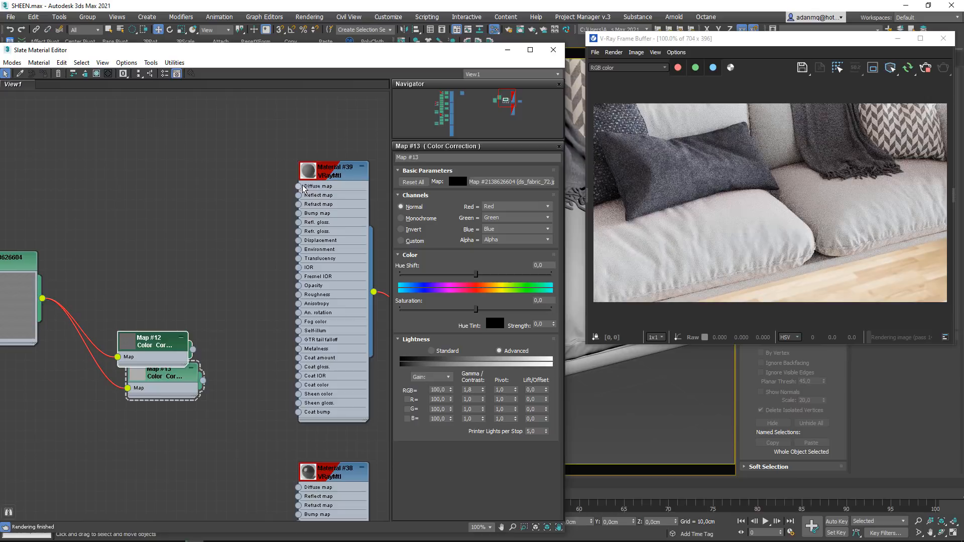
# - Connect a new VRayColor map to Material #39's diffuse slot and place its node to the upper left of the material
pyautogui.click(307, 171)
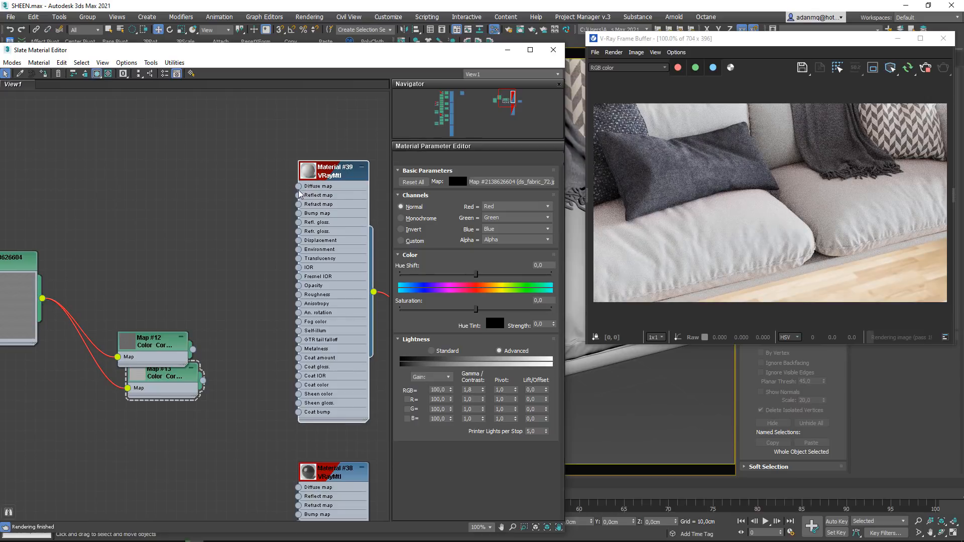
pyautogui.moveTo(298, 186); pyautogui.dragTo(157, 141)
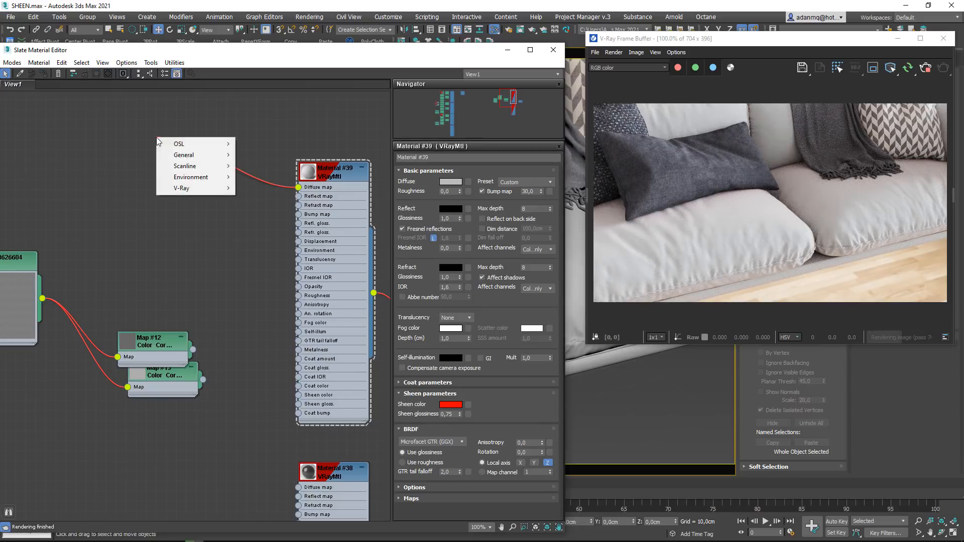
pyautogui.moveTo(191, 188)
pyautogui.click(259, 208)
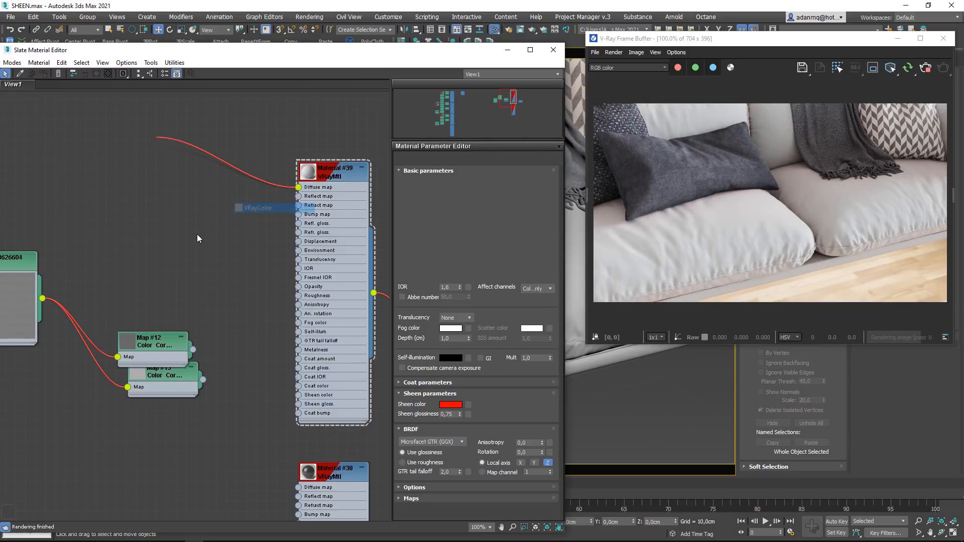
pyautogui.doubleClick(123, 141)
pyautogui.moveTo(166, 149); pyautogui.dragTo(152, 118)
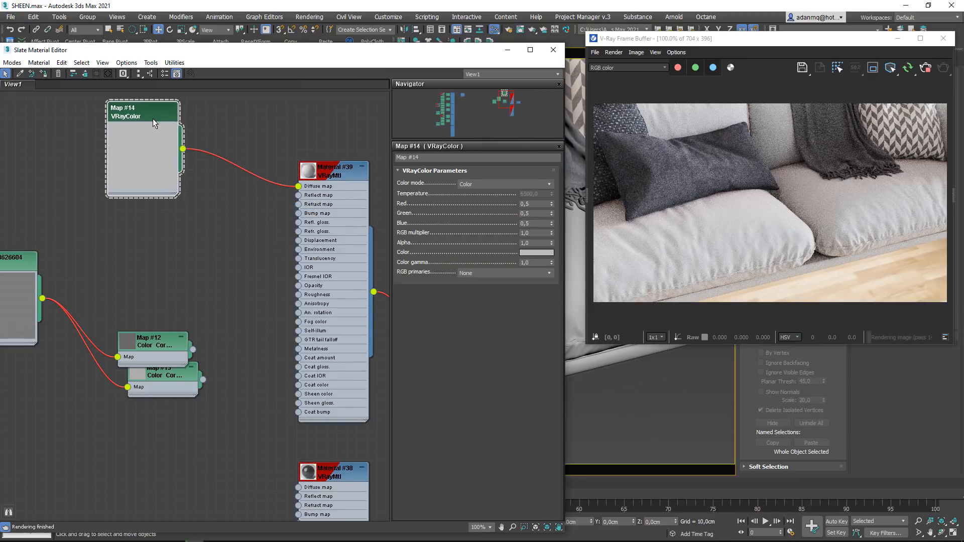
pyautogui.moveTo(153, 119); pyautogui.dragTo(155, 149, button='middle')
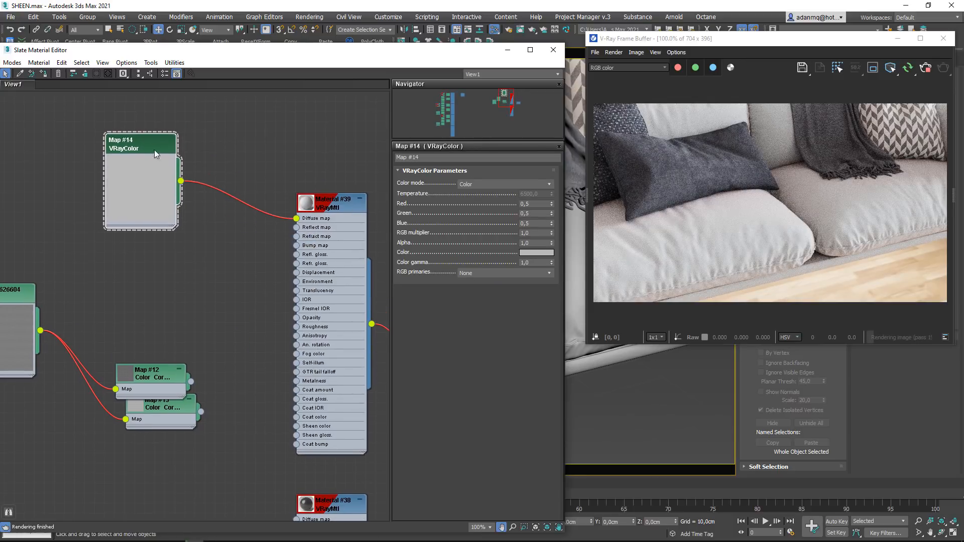
# - Set the VRayColor map's color to a dark red with RGB 40, 6, 6
pyautogui.click(535, 253)
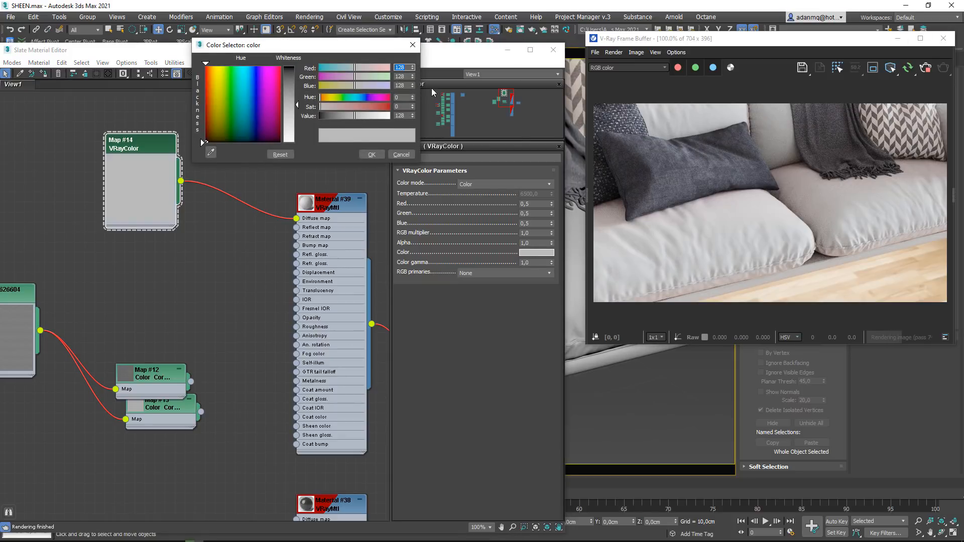
pyautogui.moveTo(266, 89); pyautogui.dragTo(207, 130)
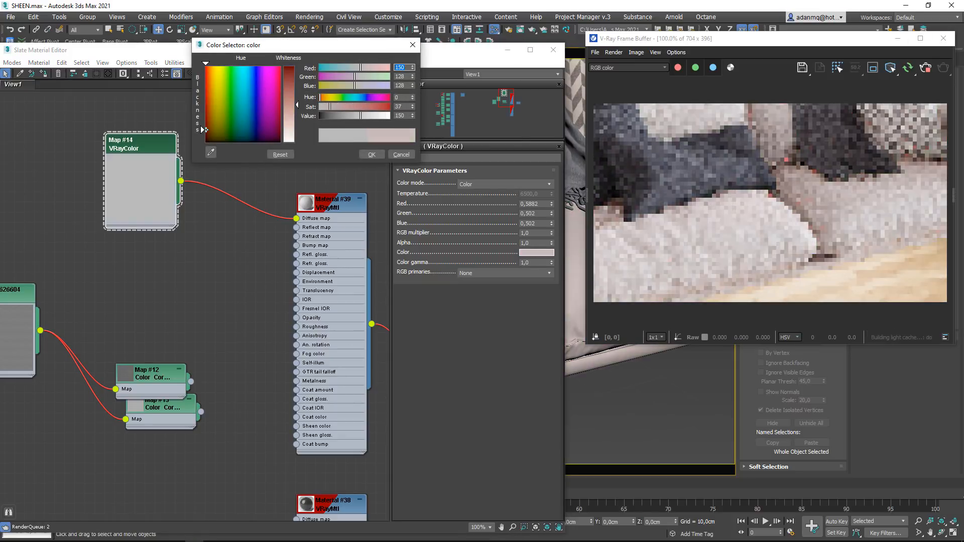
pyautogui.click(289, 71)
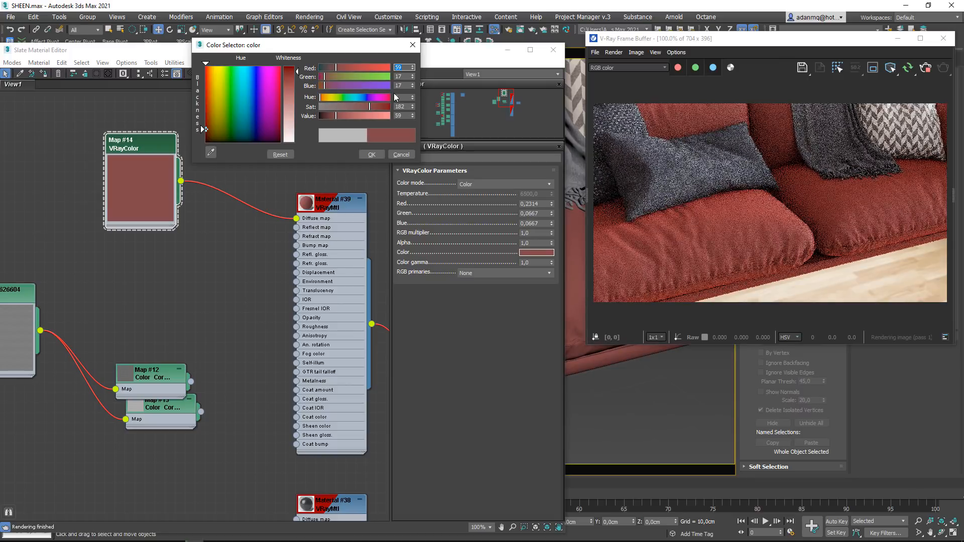
pyautogui.moveTo(374, 107); pyautogui.dragTo(330, 115)
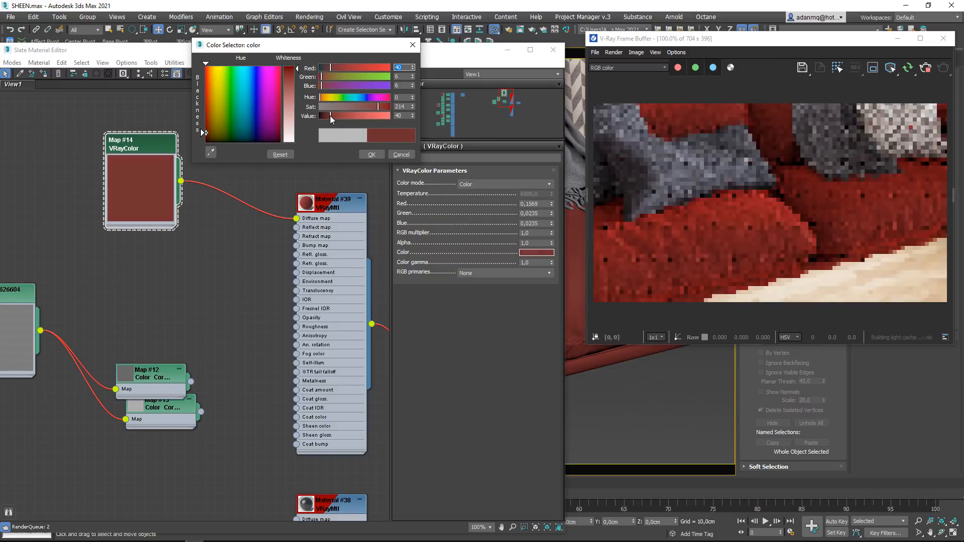
pyautogui.click(372, 155)
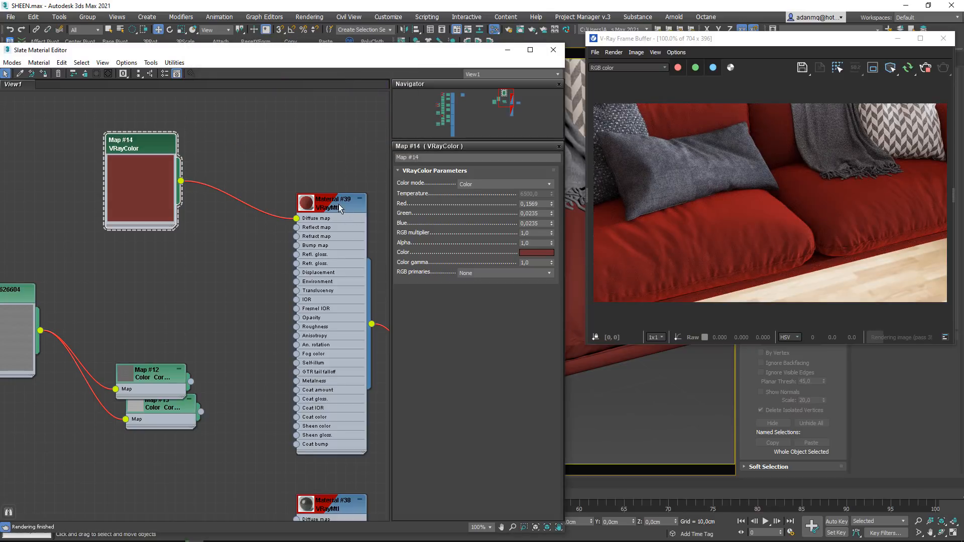
# - Set Material #39's sheen color to a bright pinkish red with RGB 227, 0, 22
pyautogui.moveTo(289, 346); pyautogui.dragTo(249, 307, button='middle')
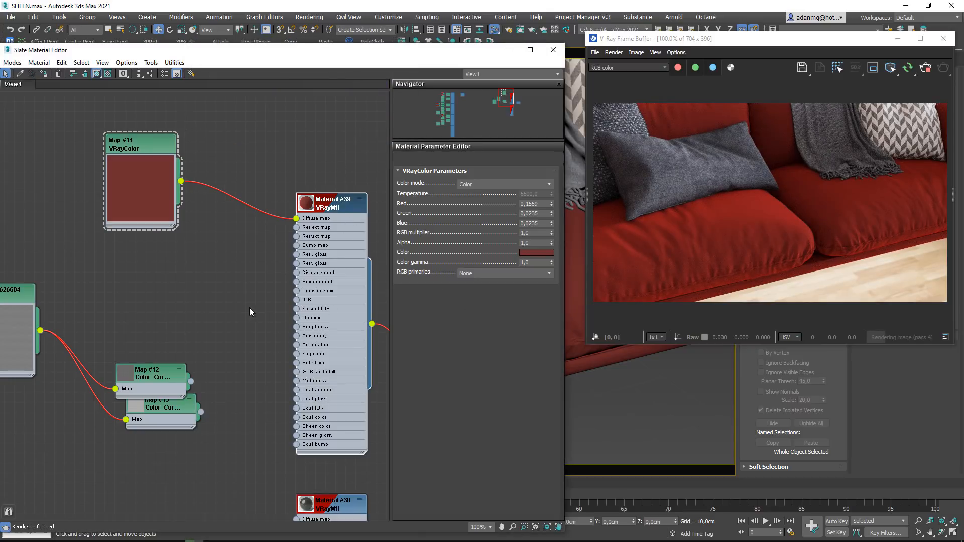
pyautogui.click(452, 409)
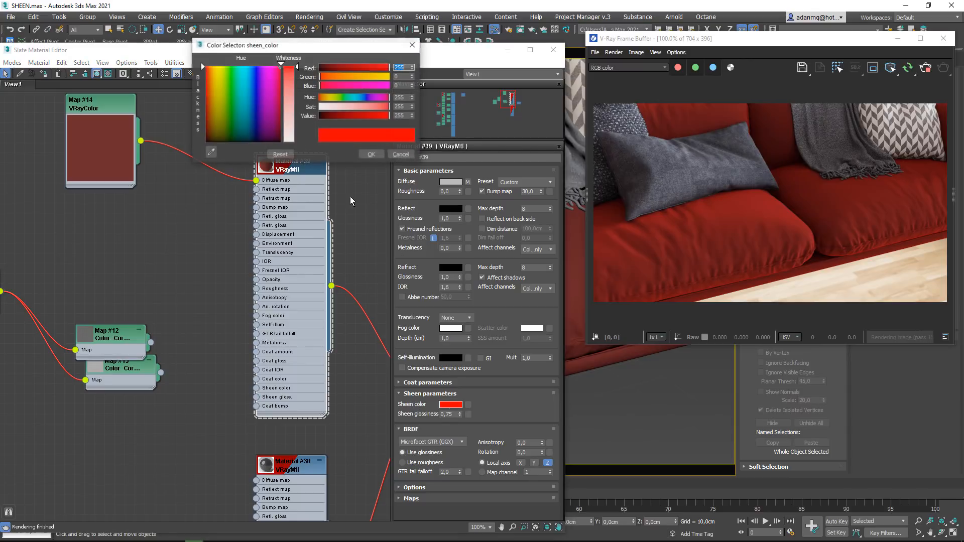
pyautogui.moveTo(334, 115); pyautogui.dragTo(367, 116)
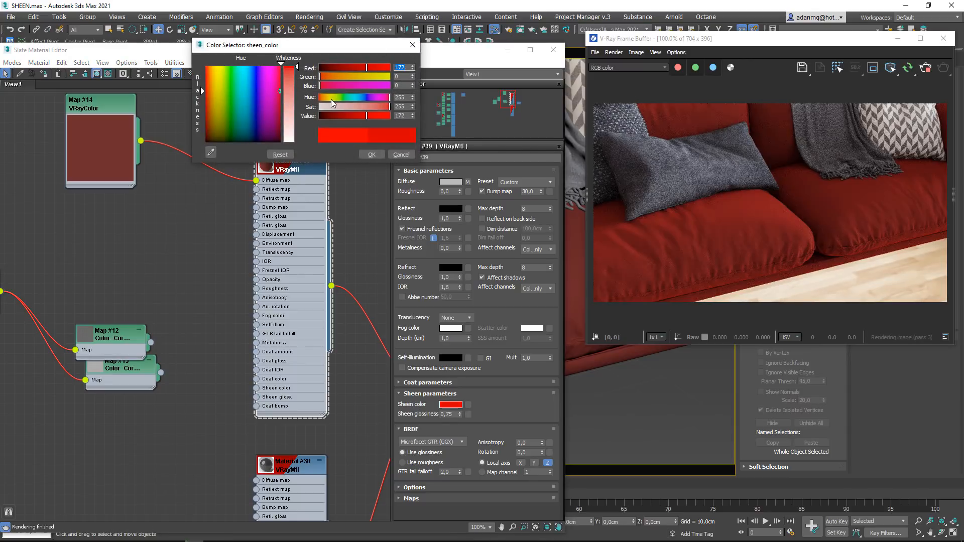
pyautogui.click(327, 85)
pyautogui.moveTo(327, 86); pyautogui.dragTo(325, 85)
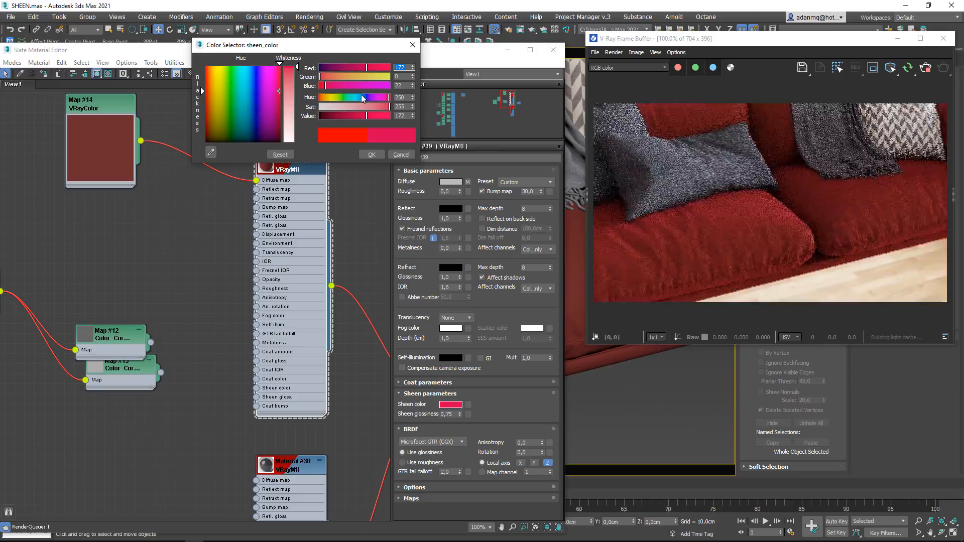
pyautogui.click(379, 67)
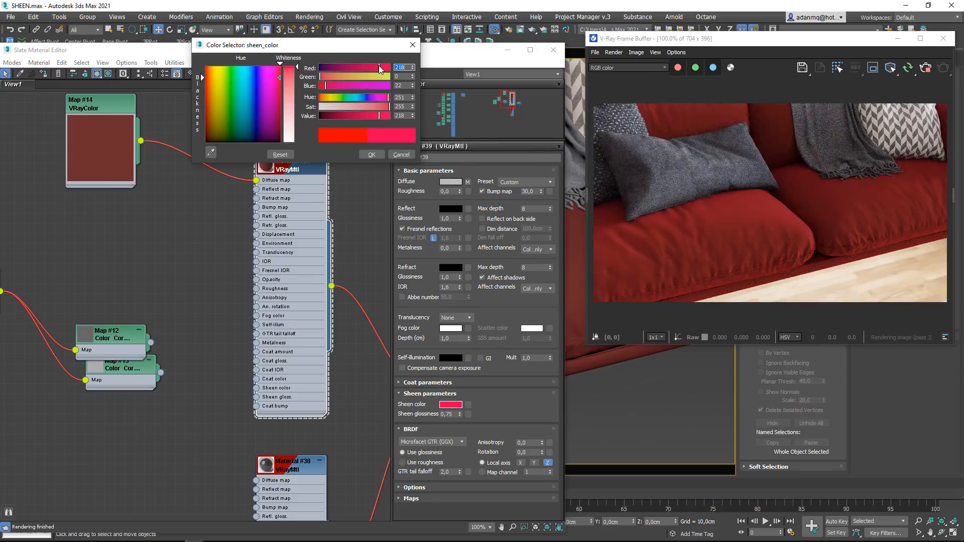
pyautogui.click(382, 68)
pyautogui.click(373, 155)
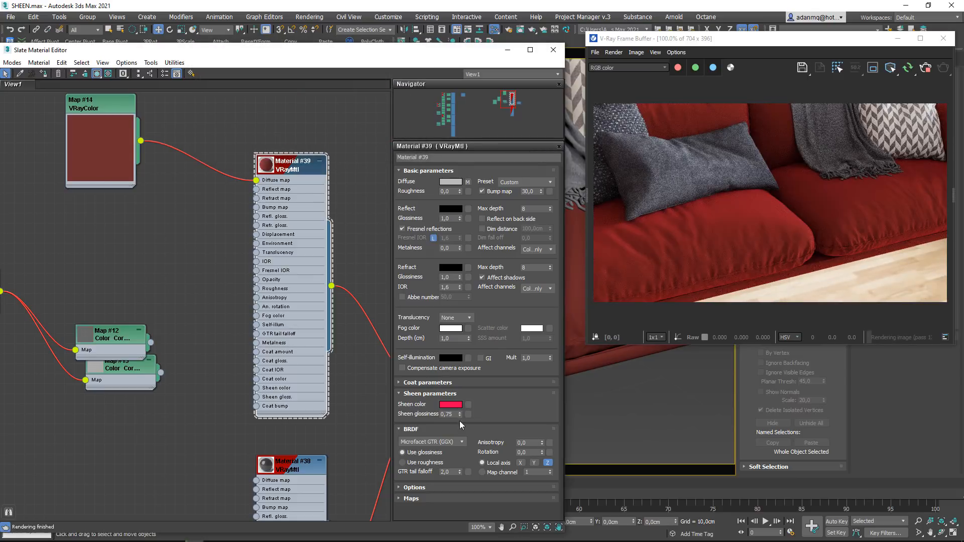
# - Set the sheen glossiness to 0.6 and move the VRayColor node closer to the material
pyautogui.write('0,6')
pyautogui.press('Return')
pyautogui.moveTo(119, 161); pyautogui.dragTo(169, 202)
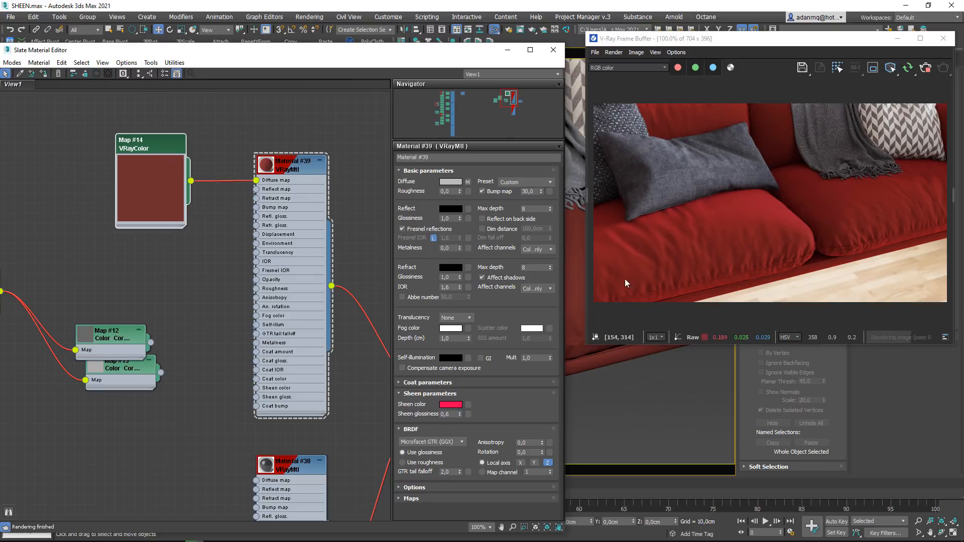
# - Darken the sheen color to black and restore its pinkish red to compare the sofa with and without sheen
pyautogui.click(454, 405)
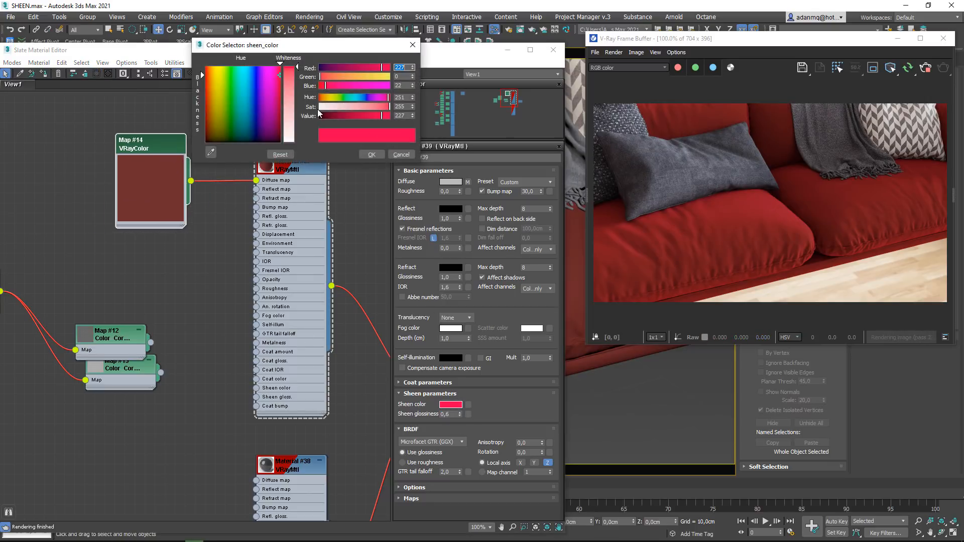
pyautogui.moveTo(334, 114); pyautogui.dragTo(249, 114)
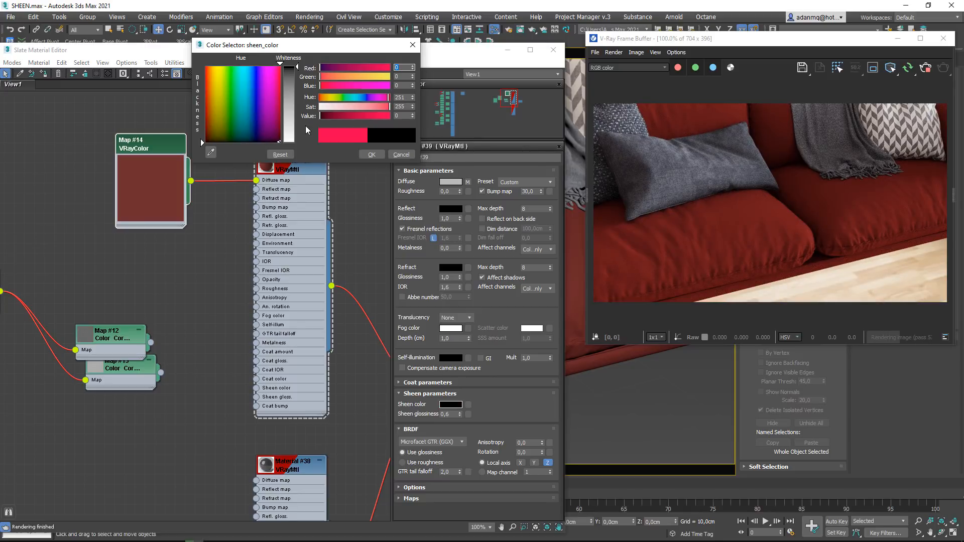
pyautogui.moveTo(322, 116); pyautogui.dragTo(381, 122)
pyautogui.click(371, 155)
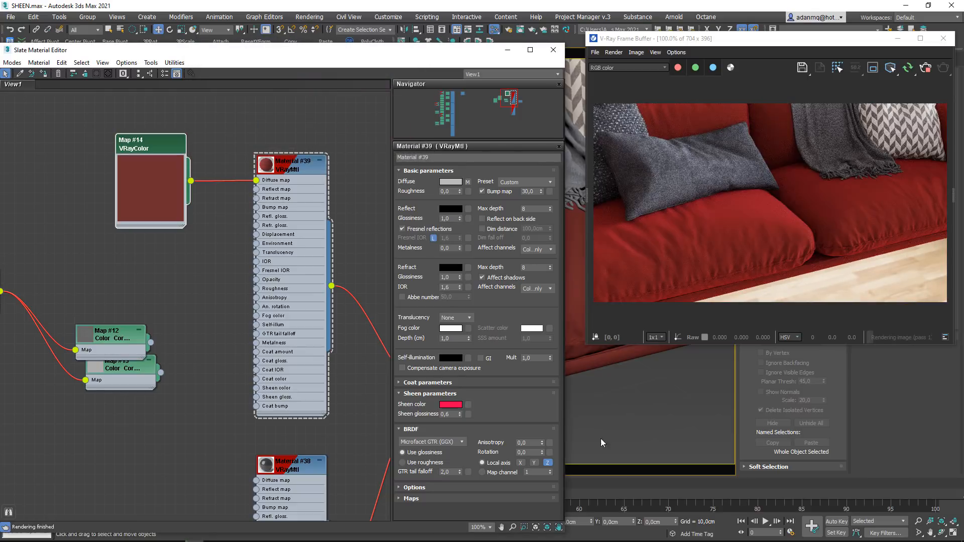
pyautogui.moveTo(451, 415); pyautogui.dragTo(415, 417)
# - Set Material #39's Reflect color to white and its reflection glossiness to 0.3
pyautogui.click(458, 208)
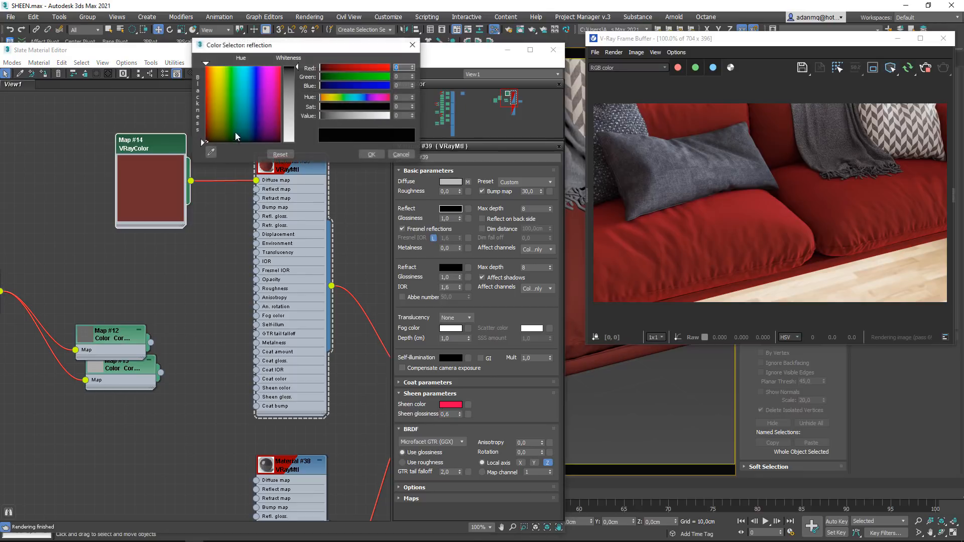
pyautogui.moveTo(321, 116); pyautogui.dragTo(392, 120)
pyautogui.click(371, 154)
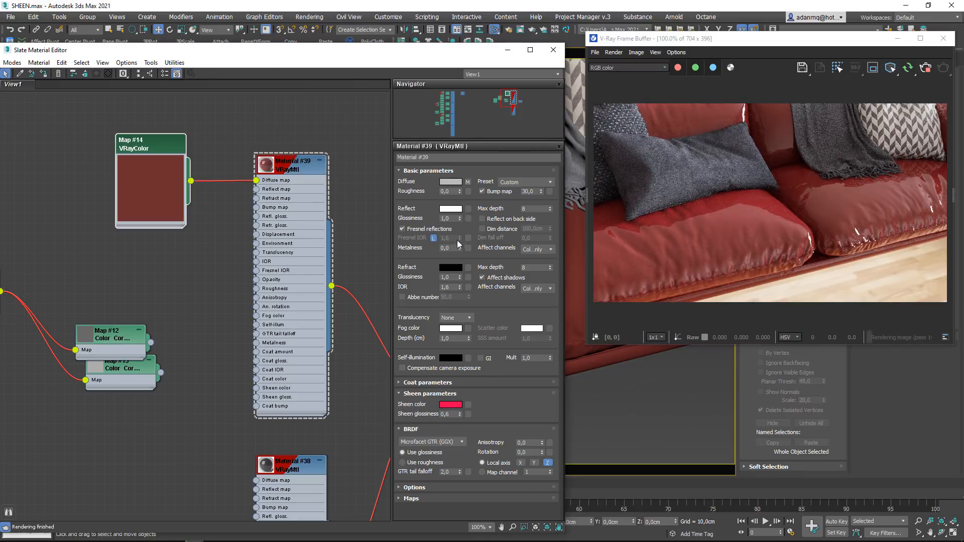
pyautogui.write('0,3')
pyautogui.press('Return')
# - Tint Material #39's Reflect color pink and set its IOR to 1.3
pyautogui.click(451, 209)
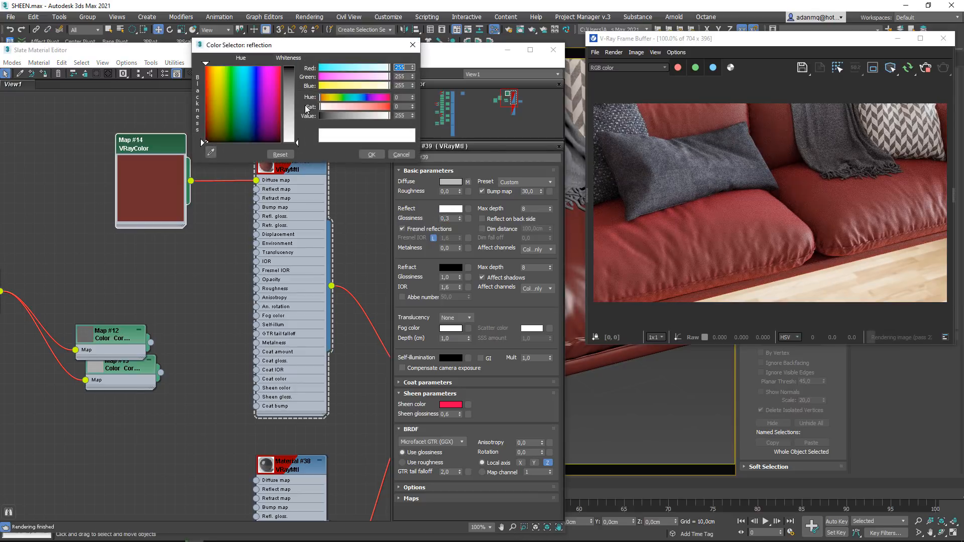
pyautogui.moveTo(264, 121); pyautogui.dragTo(271, 97)
pyautogui.moveTo(297, 143)
pyautogui.mouseDown()
pyautogui.moveTo(296, 78)
pyautogui.moveTo(276, 84)
pyautogui.mouseUp()
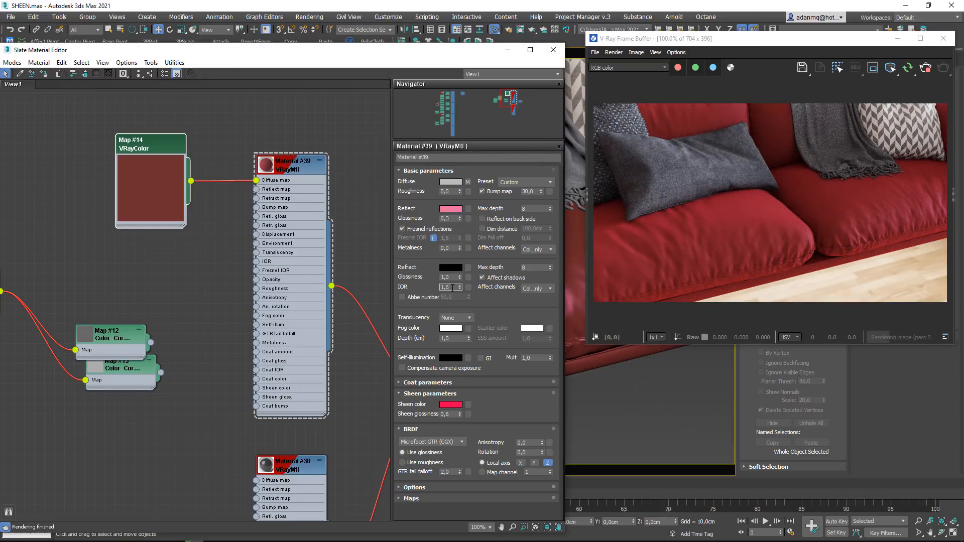
# - Examine the red seat cushions in the render close up and from farther out to judge the sheen and reflections
pyautogui.scroll(1, 822, 239)
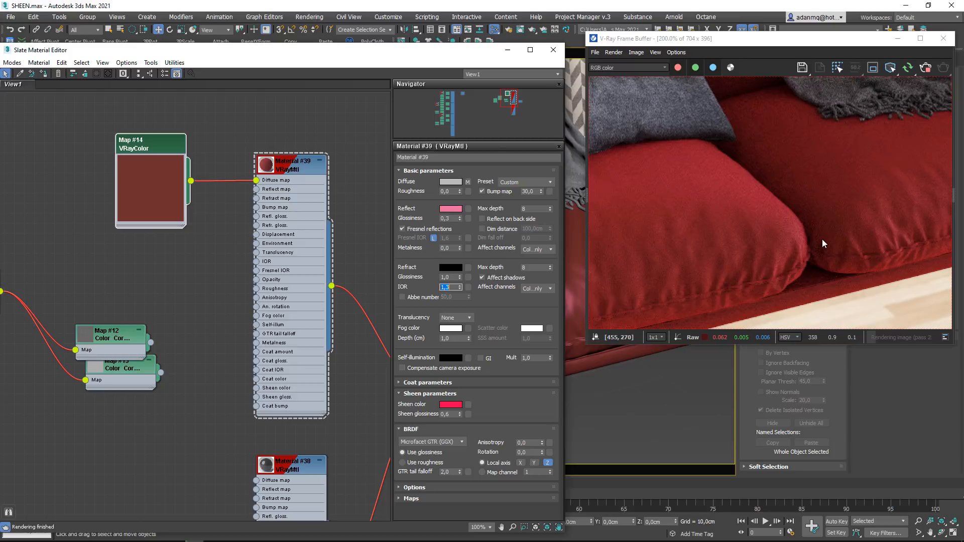
pyautogui.moveTo(751, 227)
pyautogui.mouseDown(button='middle')
pyautogui.moveTo(720, 248)
pyautogui.moveTo(873, 232)
pyautogui.mouseUp(button='middle')
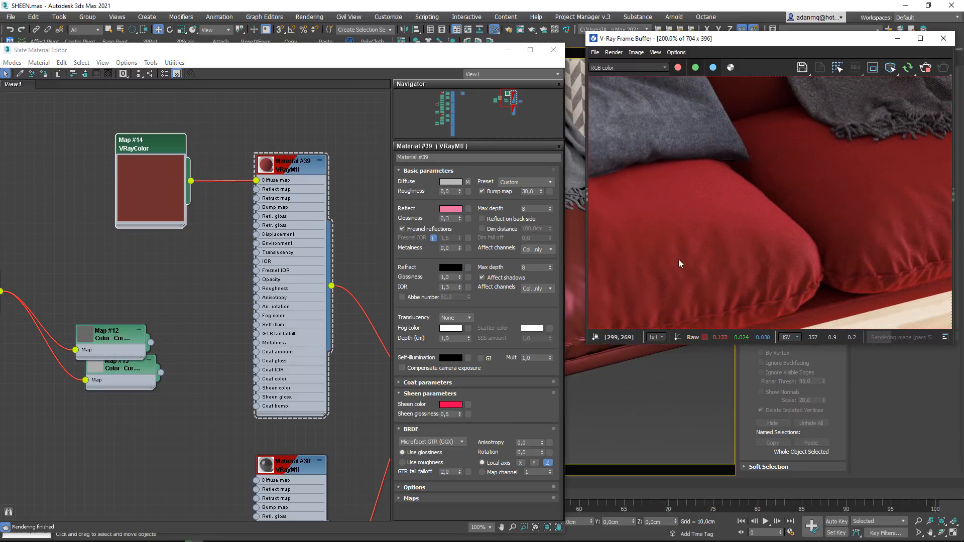
pyautogui.moveTo(679, 259); pyautogui.dragTo(784, 253, button='middle')
pyautogui.scroll(-1, 784, 253)
pyautogui.scroll(1, 745, 254)
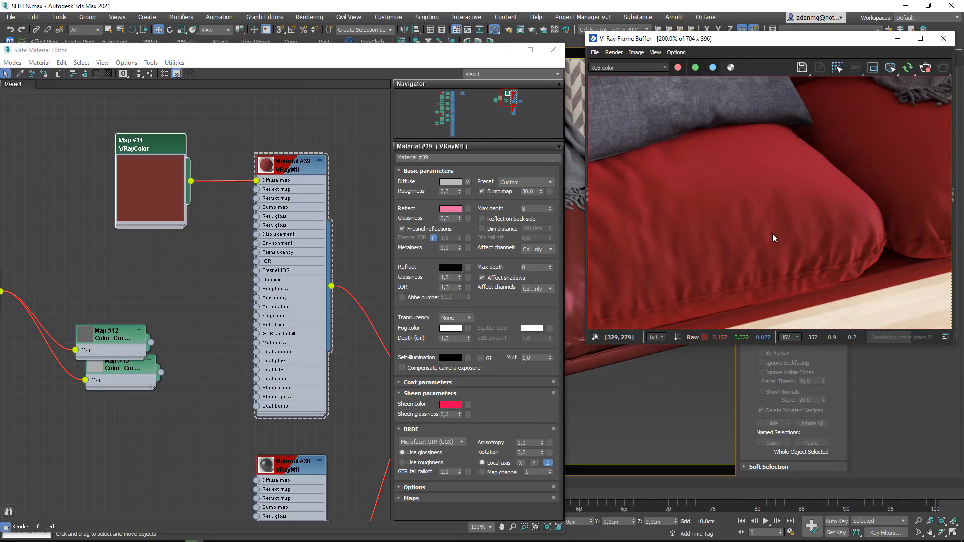
pyautogui.scroll(-1, 768, 236)
pyautogui.scroll(1, 716, 243)
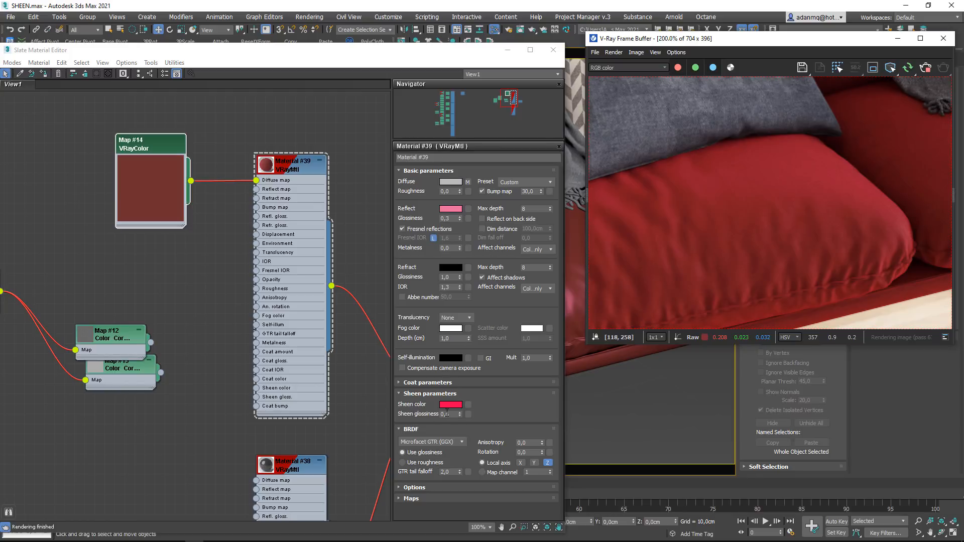
pyautogui.scroll(-2, 712, 264)
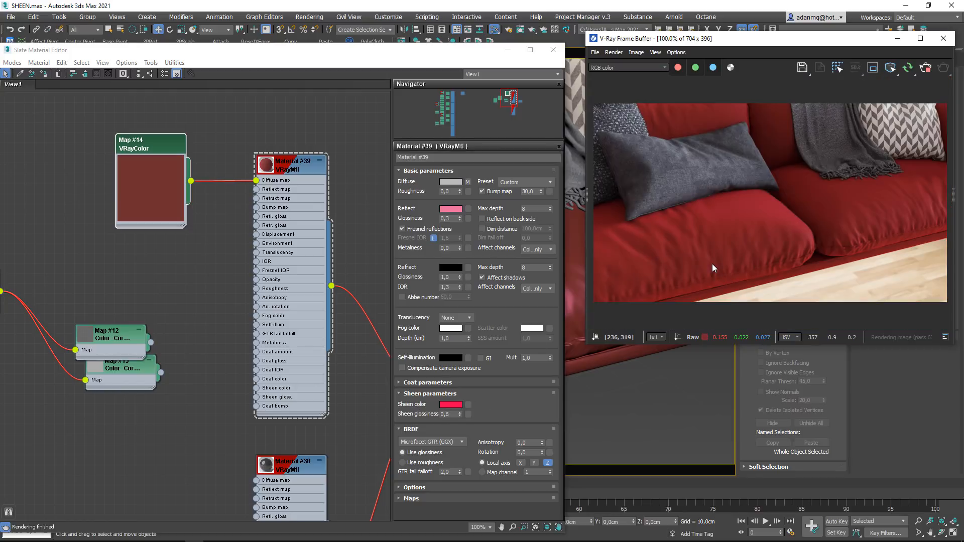
pyautogui.doubleClick(455, 414)
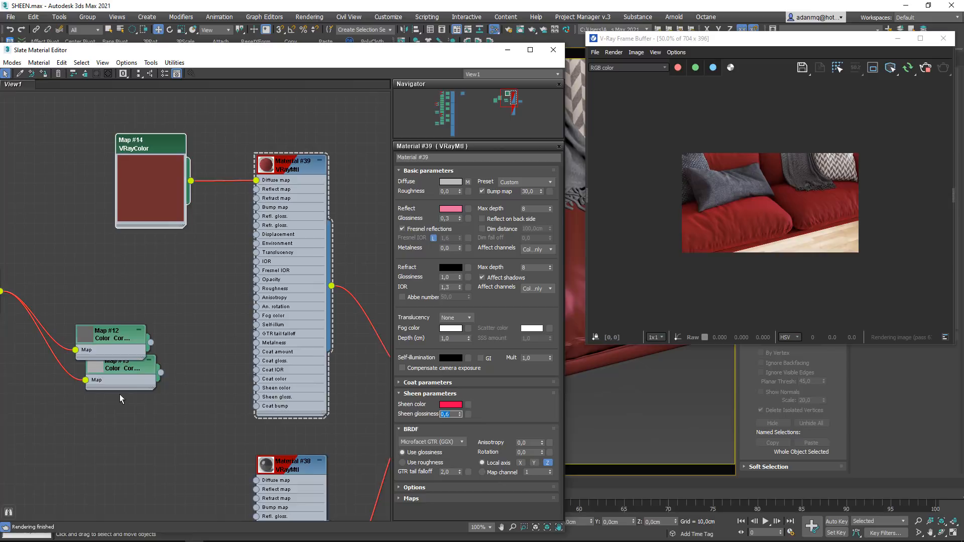
# - Rearrange the disconnected nodes, raising Map #12 above Map #13 and moving the fabric bitmap closer to both
pyautogui.moveTo(120, 394); pyautogui.dragTo(182, 423, button='middle')
pyautogui.moveTo(181, 364); pyautogui.dragTo(184, 268)
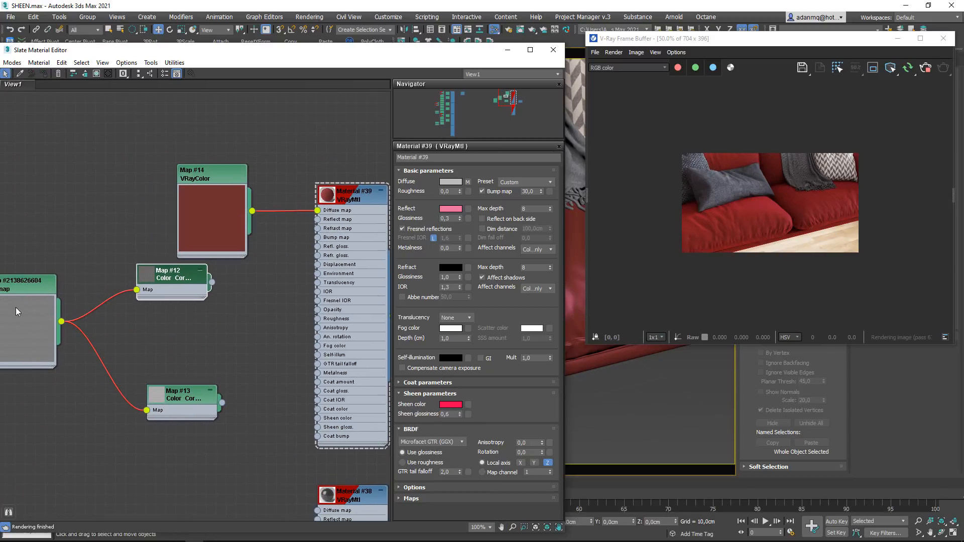
pyautogui.moveTo(16, 307); pyautogui.dragTo(56, 333)
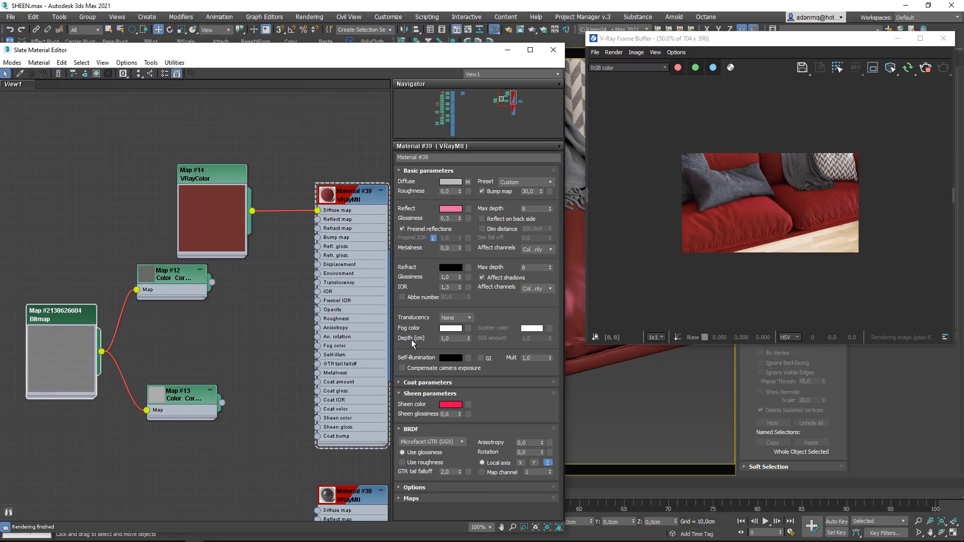
pyautogui.scroll(1, 745, 257)
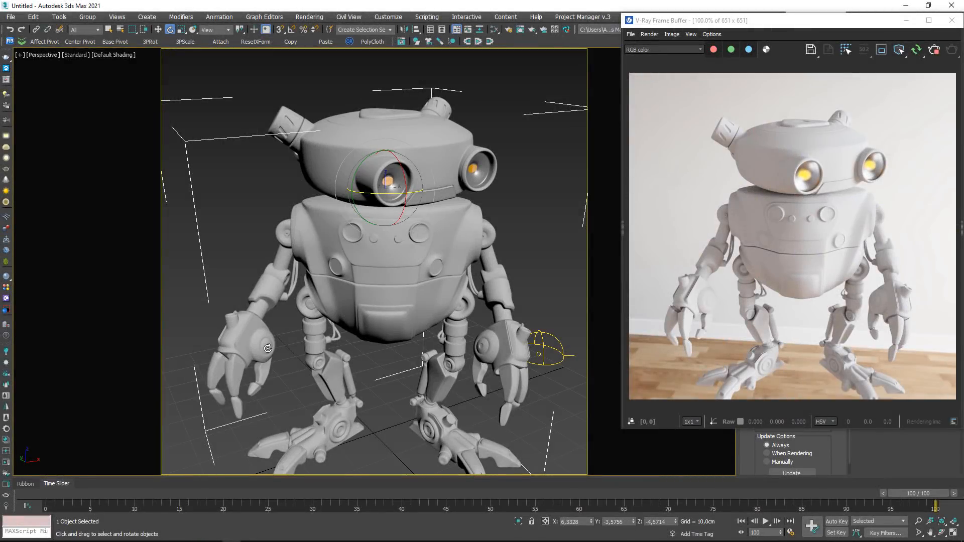
pyautogui.moveTo(390, 338); pyautogui.dragTo(392, 333, button='middle')
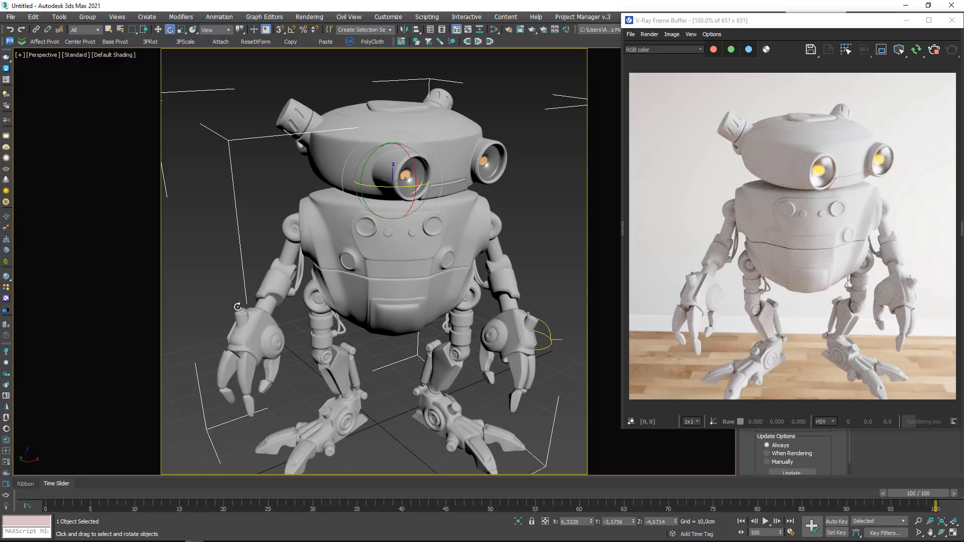
pyautogui.click(211, 252)
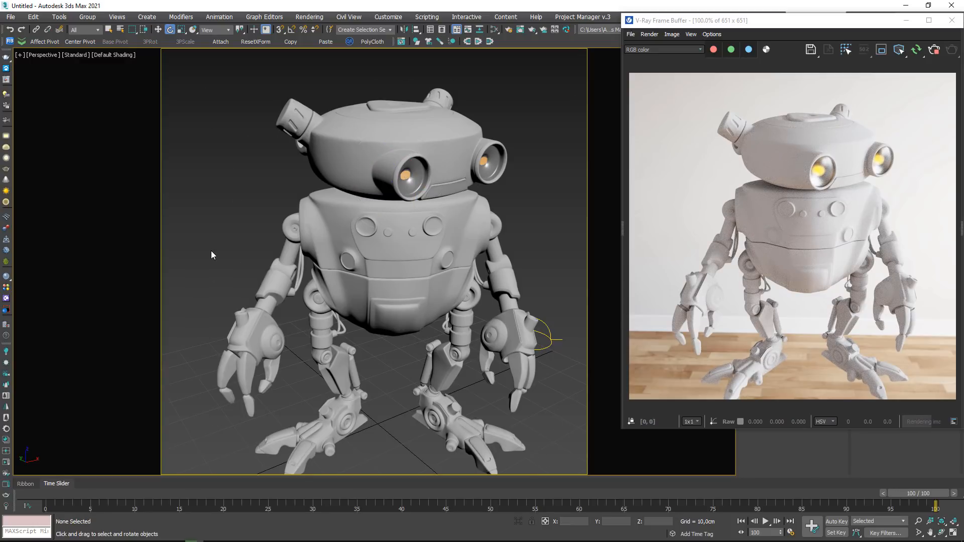
pyautogui.hotkey('ctrl', 'z')
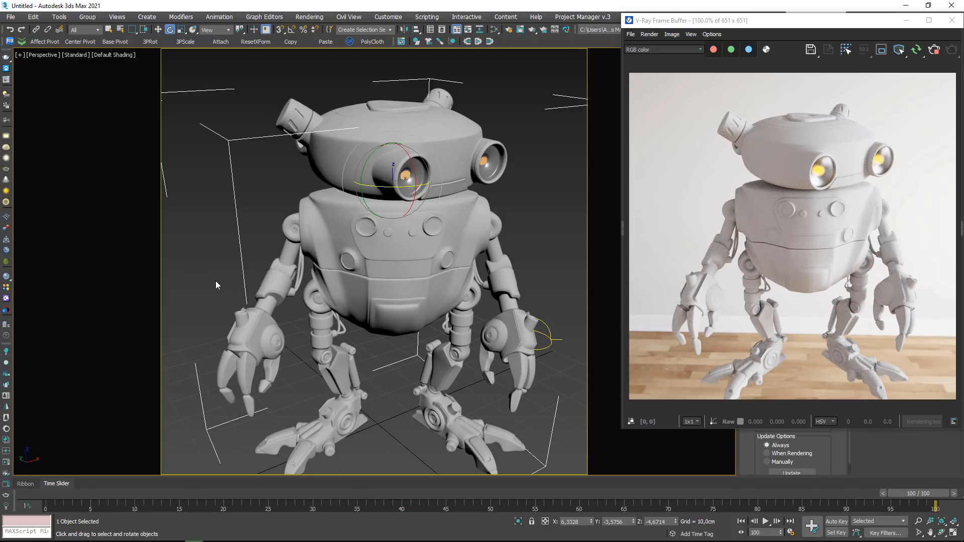
# - Open the material editor, space out the three bitmap nodes and connect Map #4 to Material #26's Diffuse map
pyautogui.press('m')
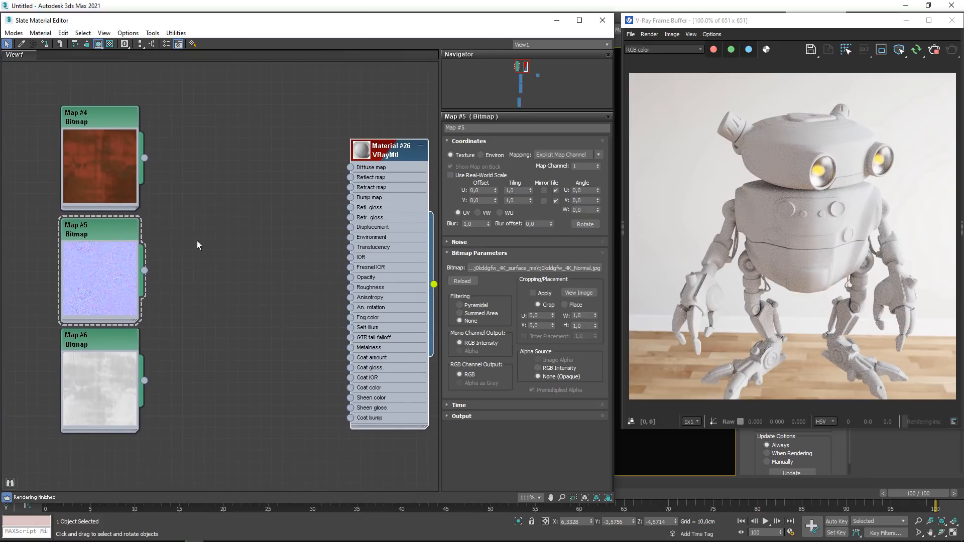
pyautogui.moveTo(102, 165); pyautogui.dragTo(101, 154)
pyautogui.moveTo(98, 391); pyautogui.dragTo(98, 402)
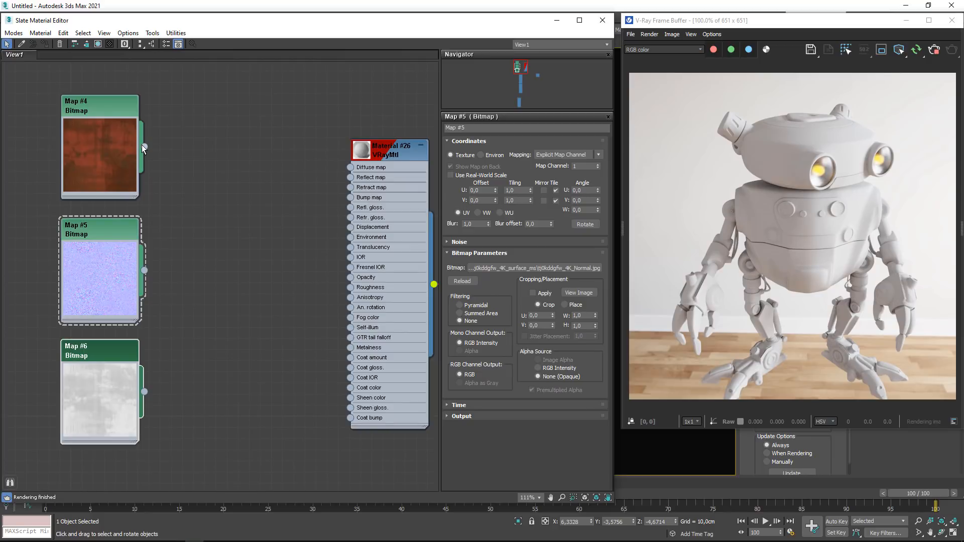
pyautogui.moveTo(144, 146); pyautogui.dragTo(351, 167)
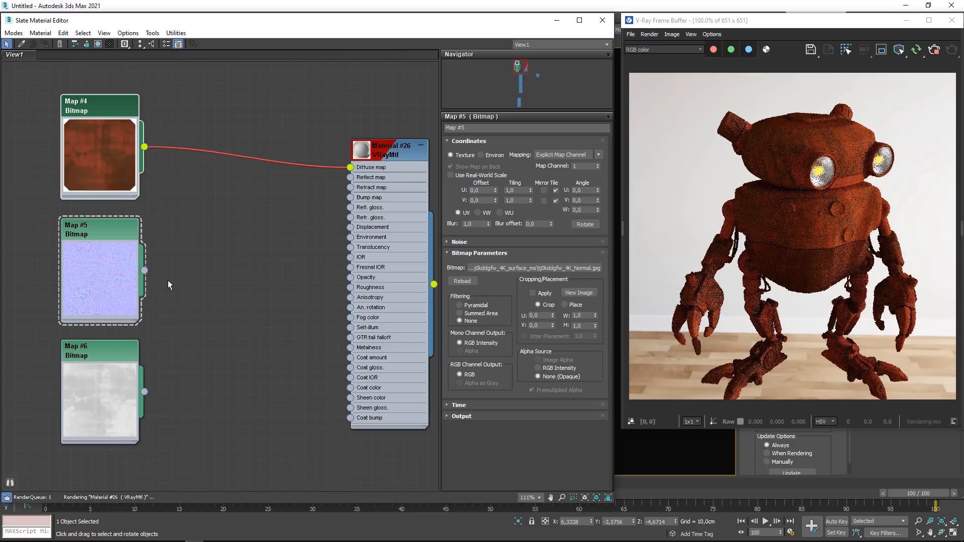
# - Add a VRayNormalMap, feed the Map #5 bitmap into its Normal map input and connect it to Material #26's Bump map
pyautogui.moveTo(144, 270); pyautogui.dragTo(207, 248)
pyautogui.moveTo(229, 268)
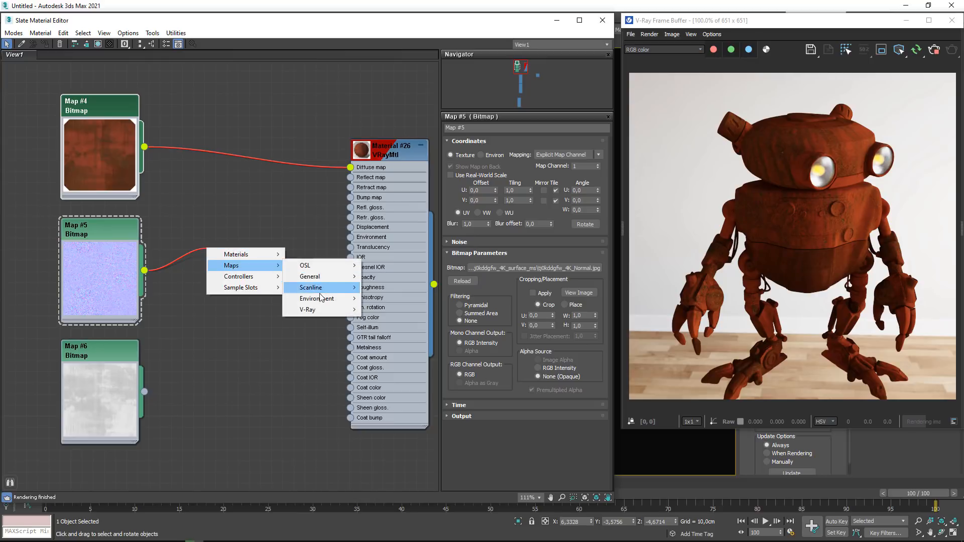
pyautogui.moveTo(321, 309)
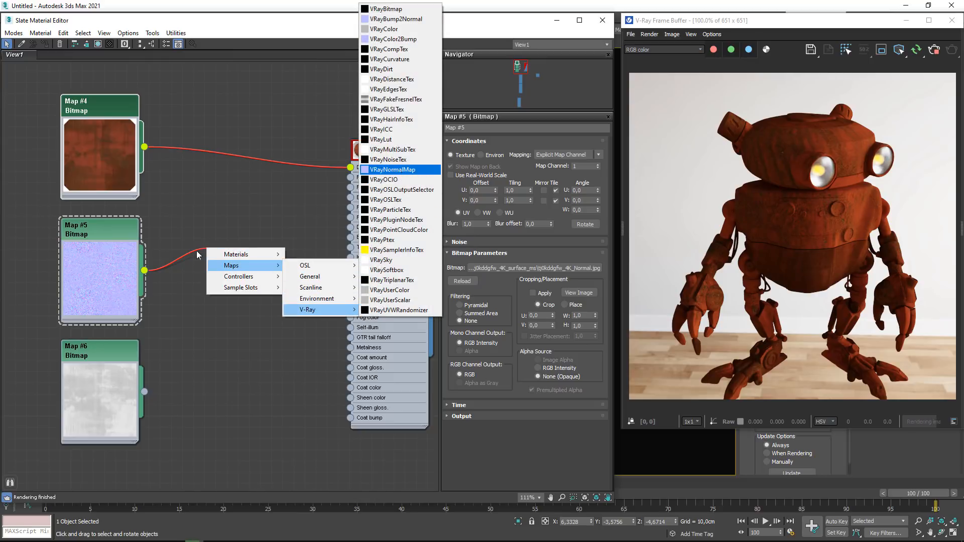
pyautogui.click(393, 170)
pyautogui.click(163, 316)
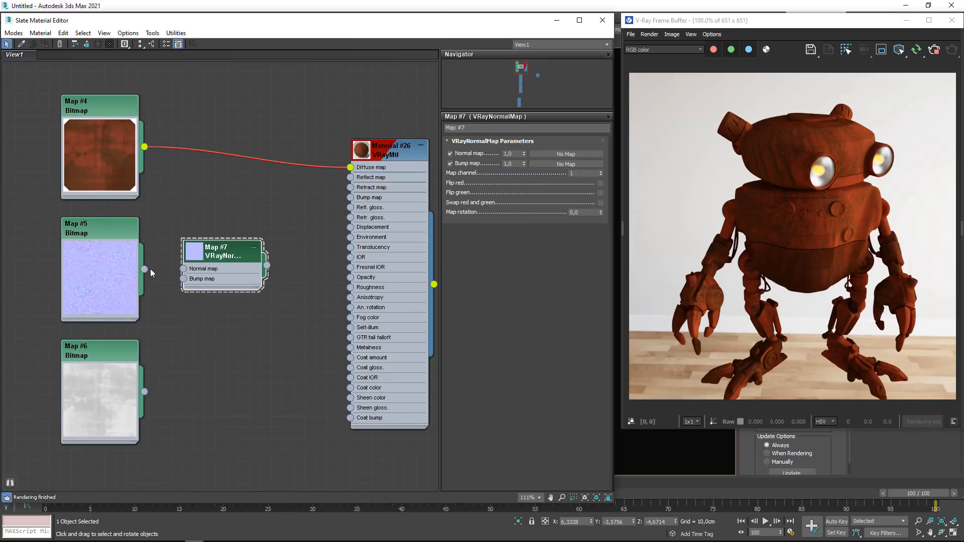
pyautogui.moveTo(144, 269); pyautogui.dragTo(183, 268)
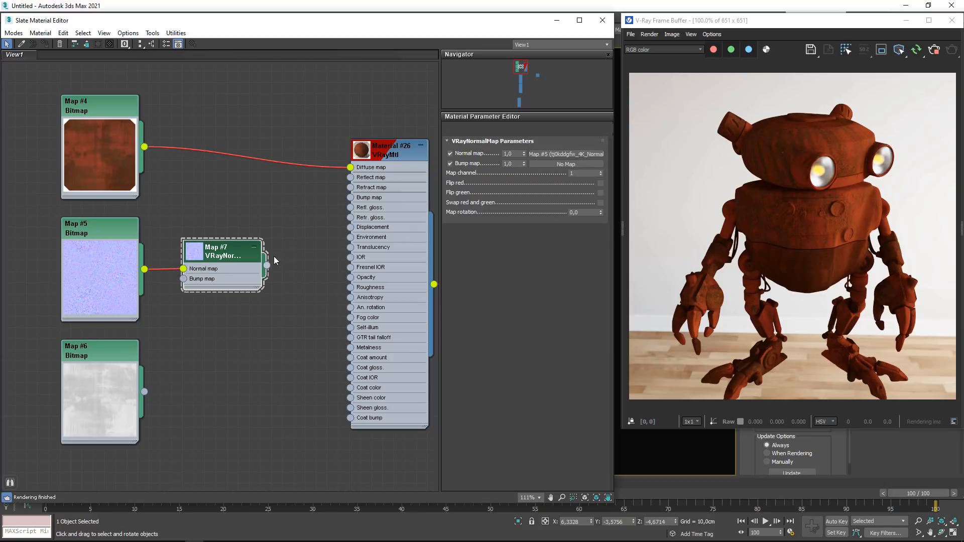
pyautogui.click(348, 198)
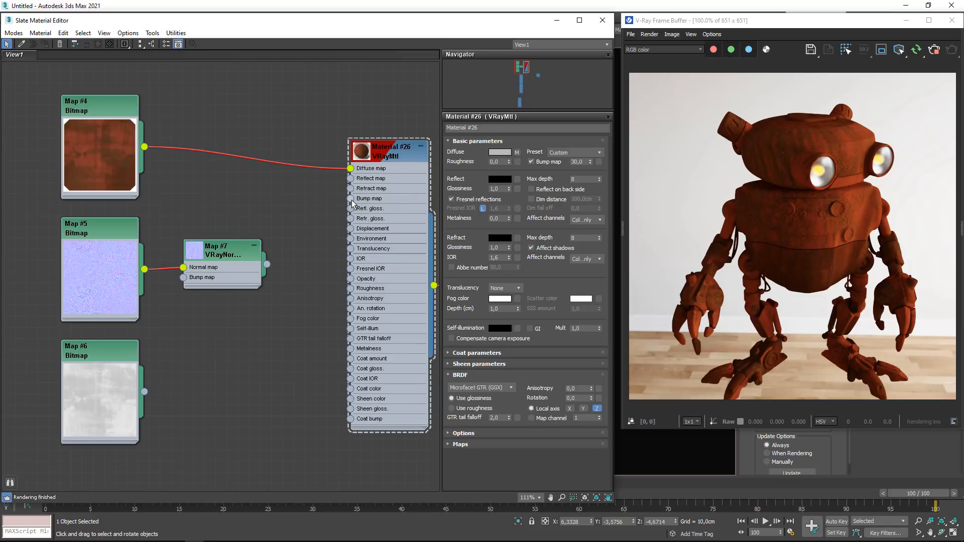
pyautogui.moveTo(351, 199); pyautogui.dragTo(267, 264)
# - Set Material #26's bump map amount to 100
pyautogui.click(386, 150)
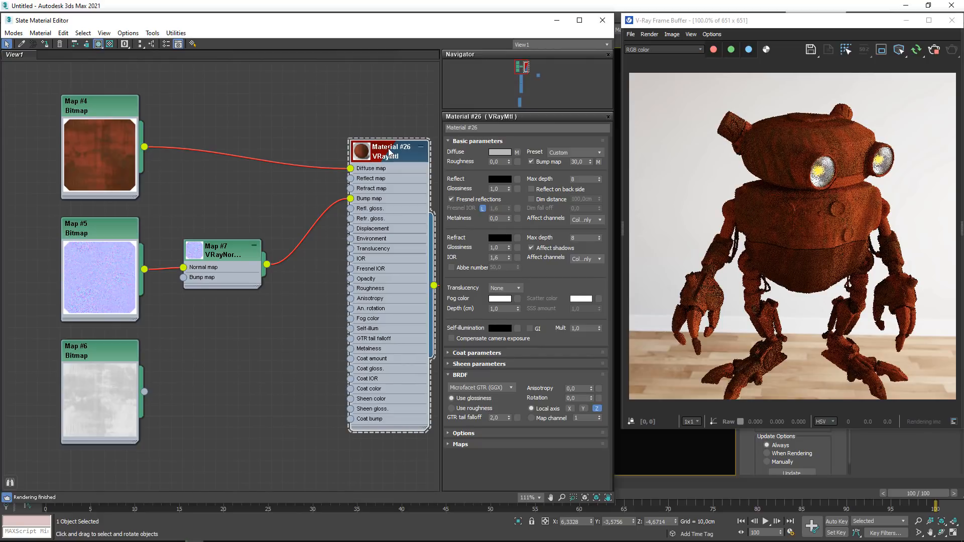
pyautogui.click(468, 444)
pyautogui.scroll(-5, 561, 254)
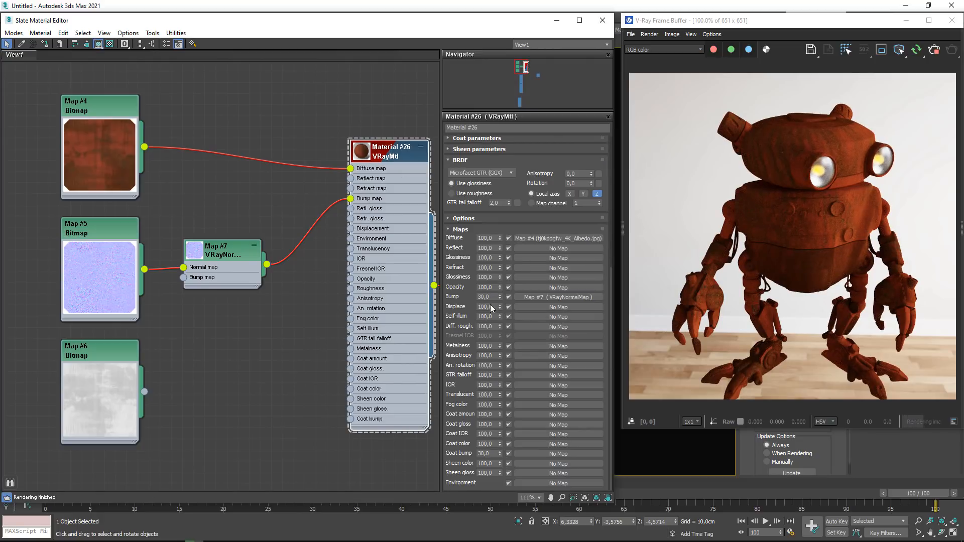
pyautogui.moveTo(499, 296); pyautogui.dragTo(461, 295)
pyautogui.write('100')
pyautogui.press('Return')
# - Connect the Map #6 roughness bitmap to Material #26's reflection glossiness and switch the BRDF to use roughness
pyautogui.moveTo(145, 391); pyautogui.dragTo(350, 208)
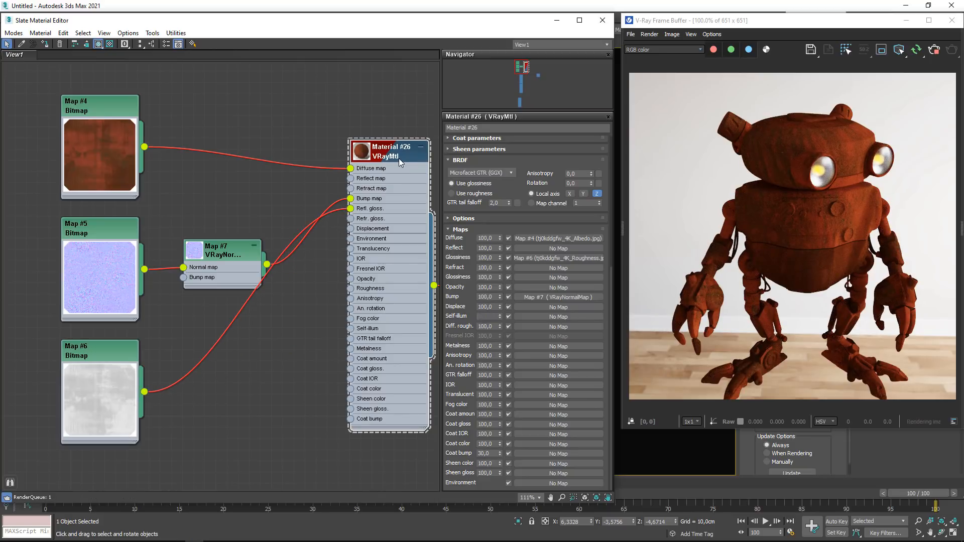
pyautogui.click(463, 218)
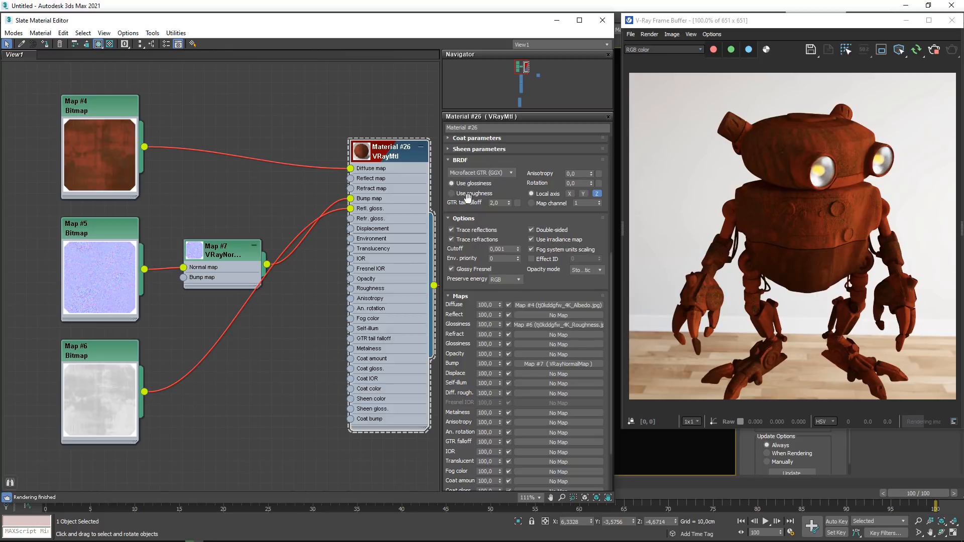
pyautogui.click(466, 194)
pyautogui.click(487, 160)
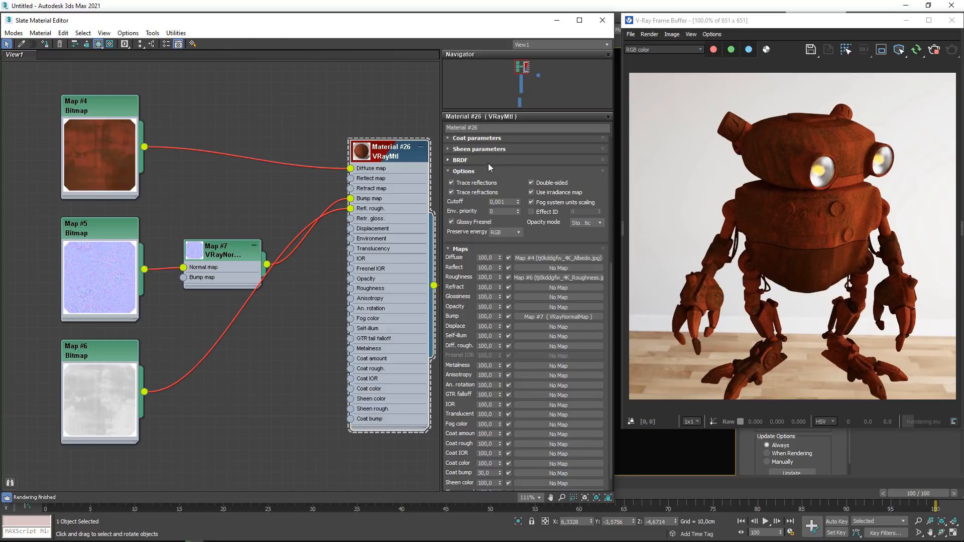
# - Set Material #26's Reflect color to white
pyautogui.scroll(5, 561, 483)
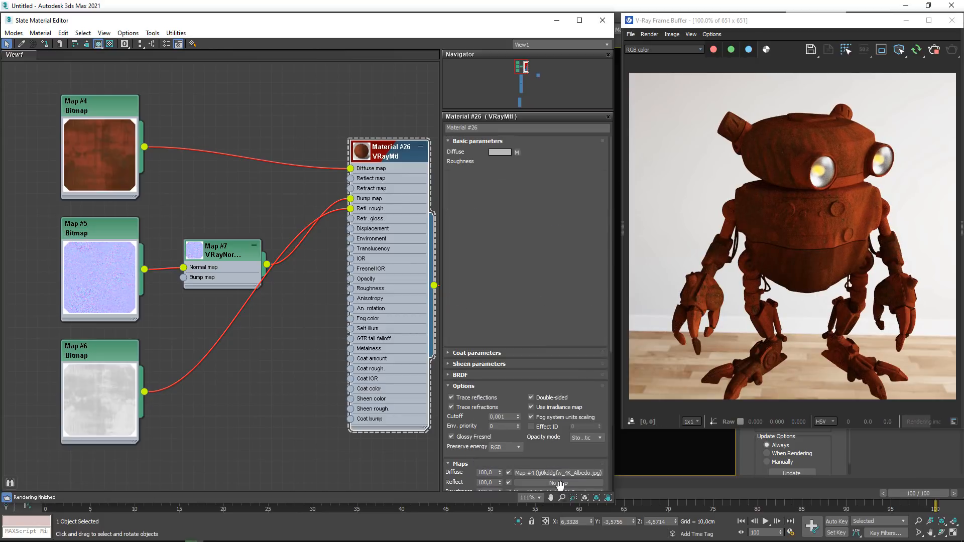
pyautogui.click(500, 179)
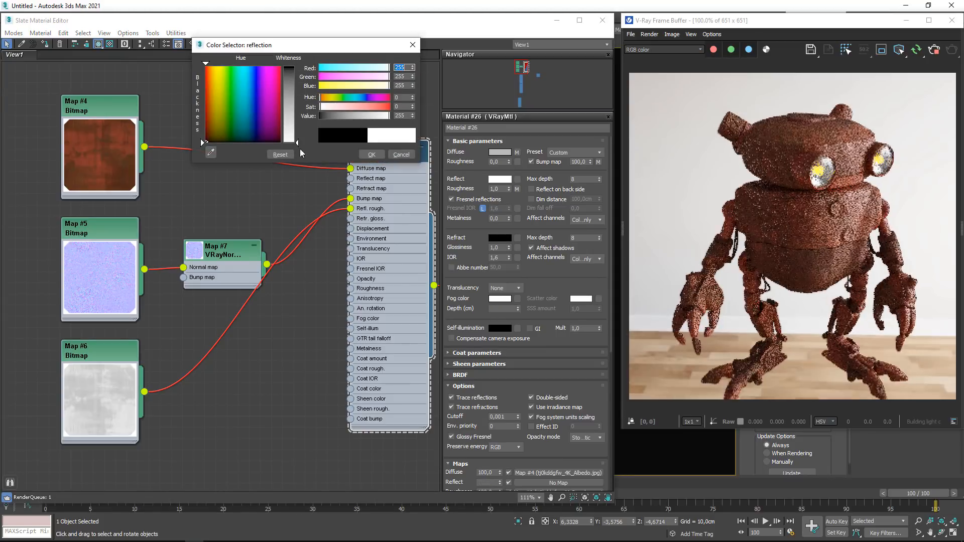
pyautogui.click(371, 154)
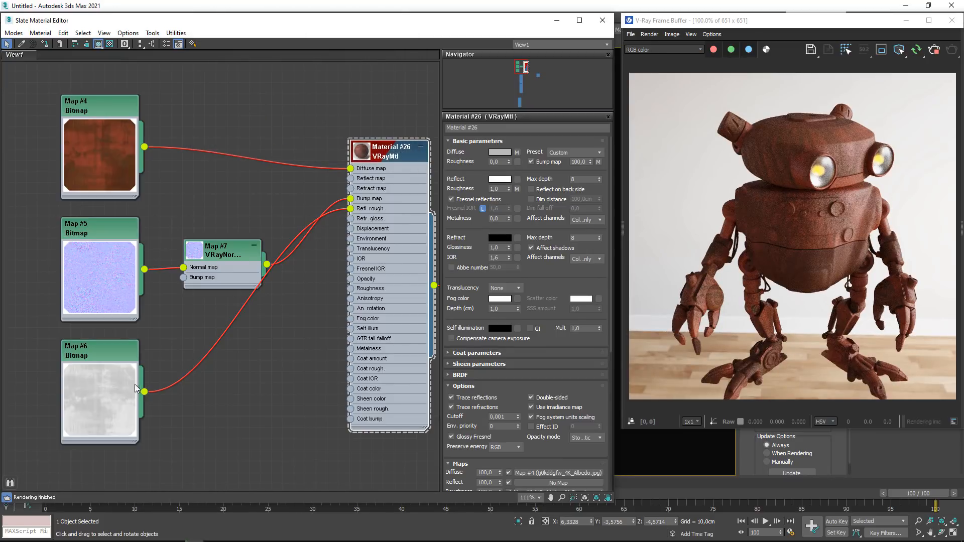
# - Reload Map #6's roughness bitmap with its gamma overridden to 1.0
pyautogui.doubleClick(98, 353)
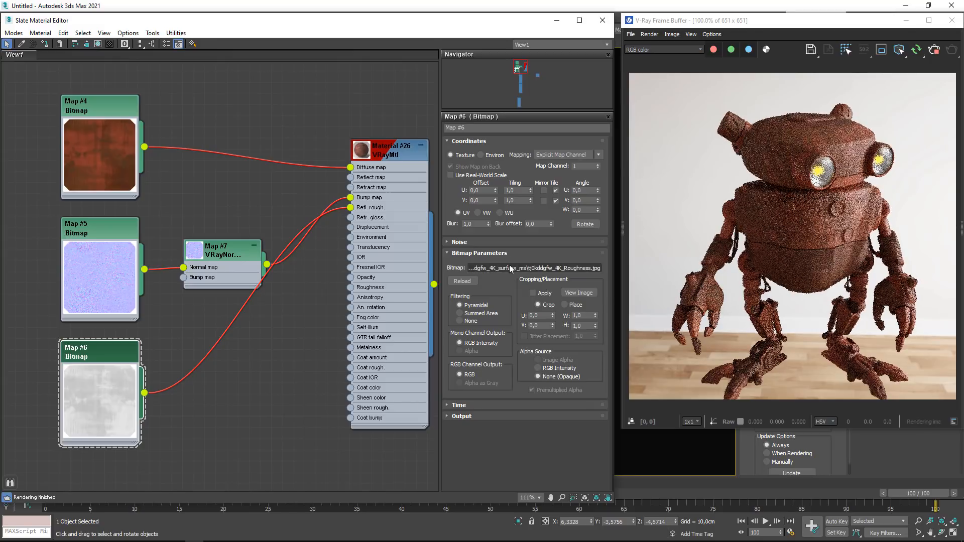
pyautogui.click(510, 268)
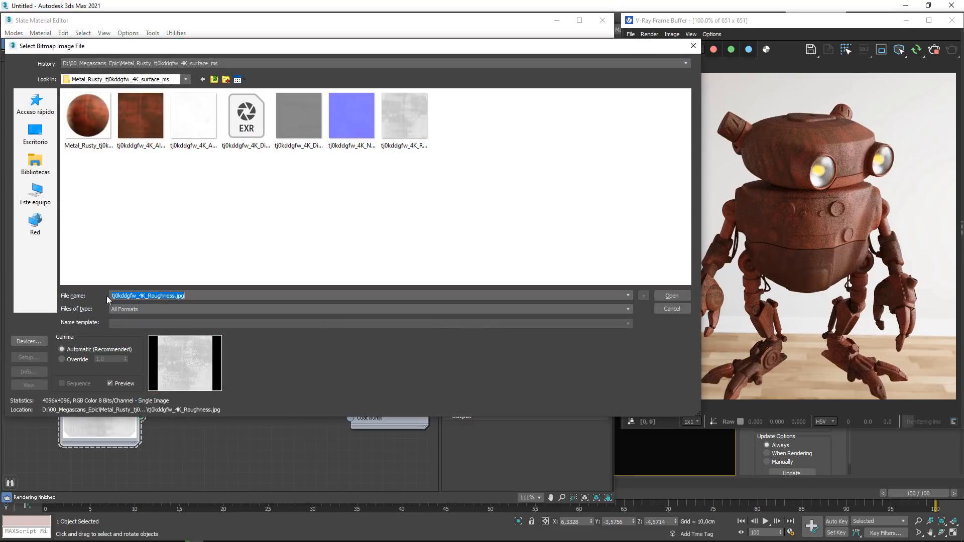
pyautogui.click(76, 360)
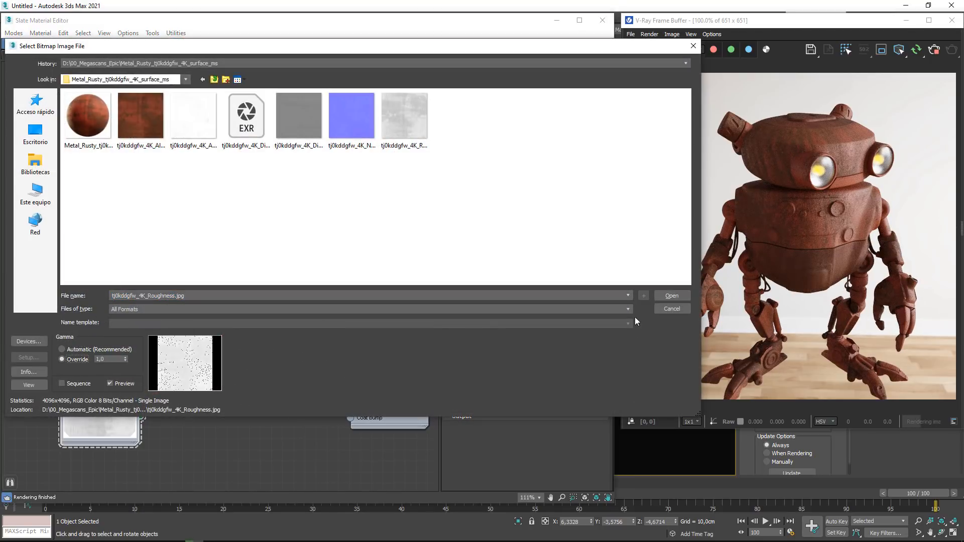
pyautogui.click(671, 296)
# - Rearrange the nodes, lowering Map #6 and Material #26 and moving Map #7 closer to the Map #5 bitmap
pyautogui.moveTo(309, 331); pyautogui.dragTo(200, 336, button='middle')
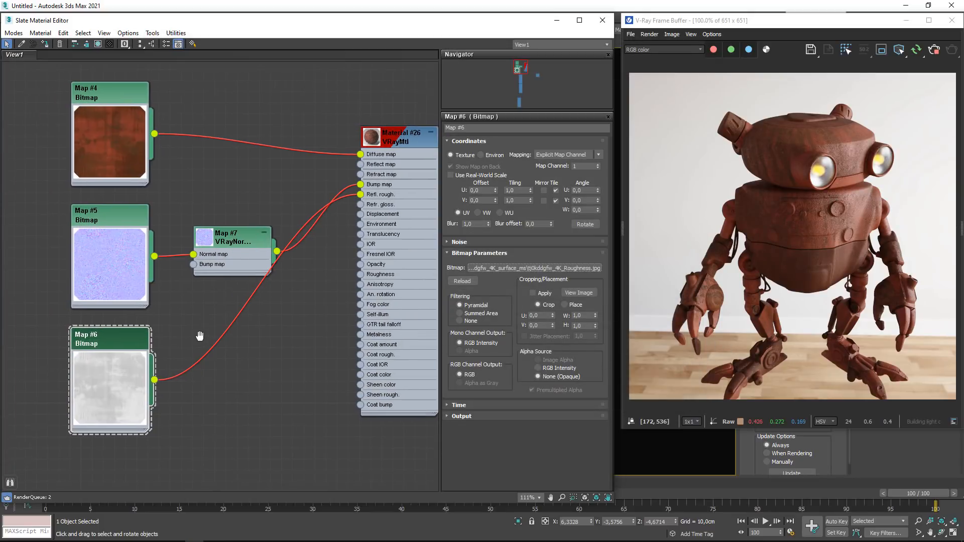
pyautogui.moveTo(109, 368); pyautogui.dragTo(110, 391)
pyautogui.moveTo(233, 244); pyautogui.dragTo(222, 233)
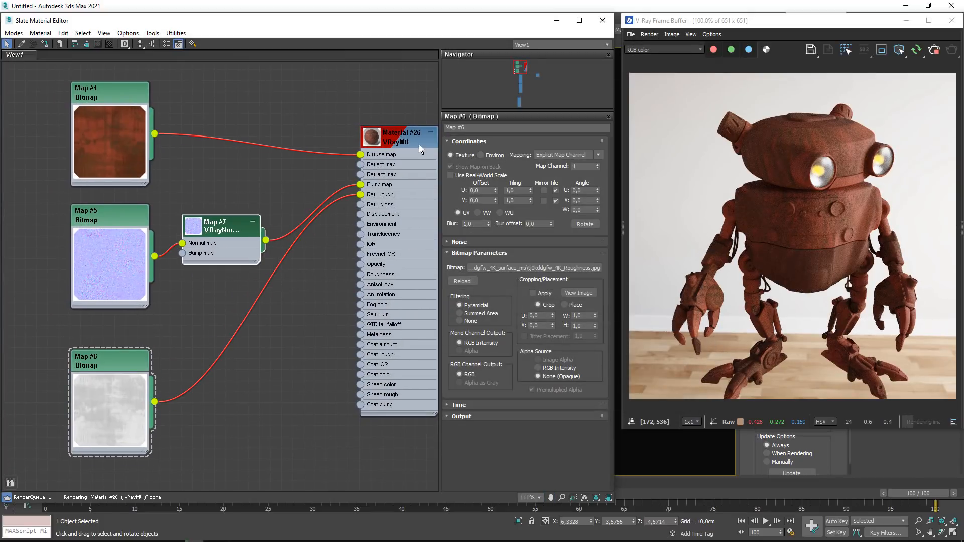
pyautogui.moveTo(419, 145); pyautogui.dragTo(424, 171)
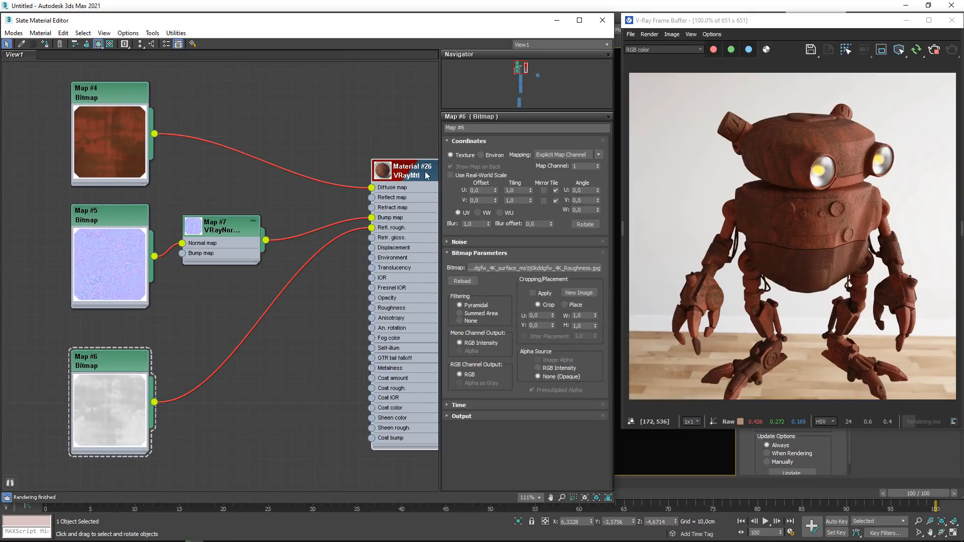
# - Set Material #26's IOR to 1.3 and move the Map #7 node slightly closer to the material
pyautogui.doubleClick(427, 199)
pyautogui.doubleClick(493, 258)
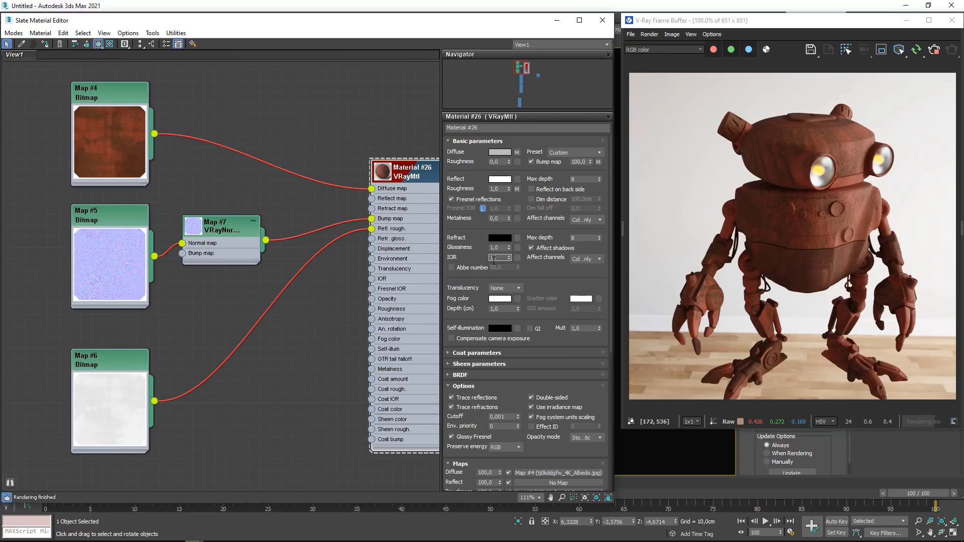
pyautogui.write('1,3')
pyautogui.press('Return')
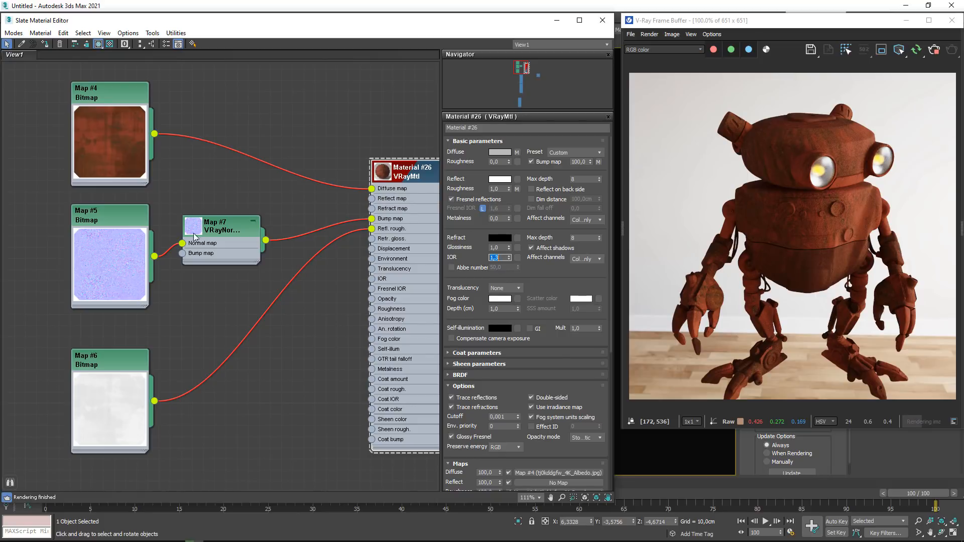
pyautogui.moveTo(194, 236); pyautogui.dragTo(204, 247)
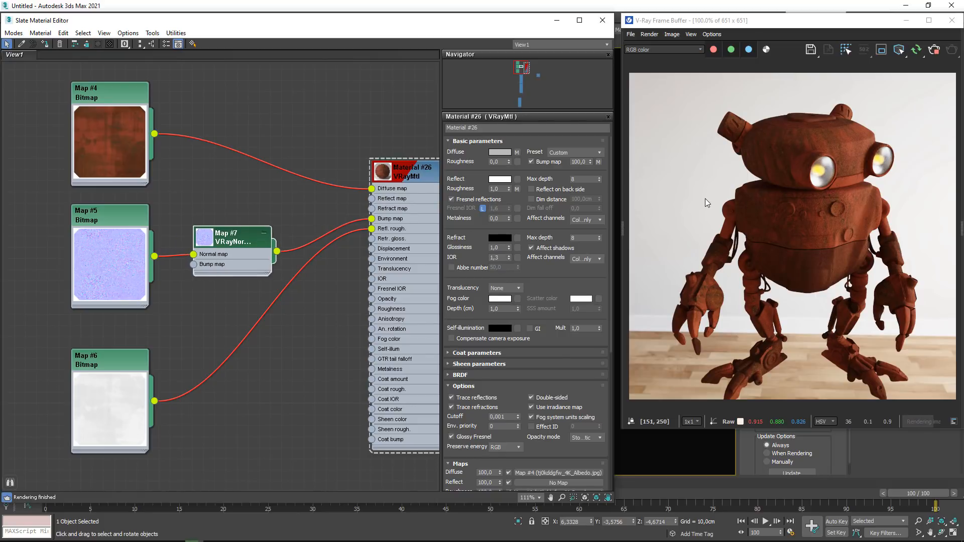
pyautogui.scroll(-2, 293, 291)
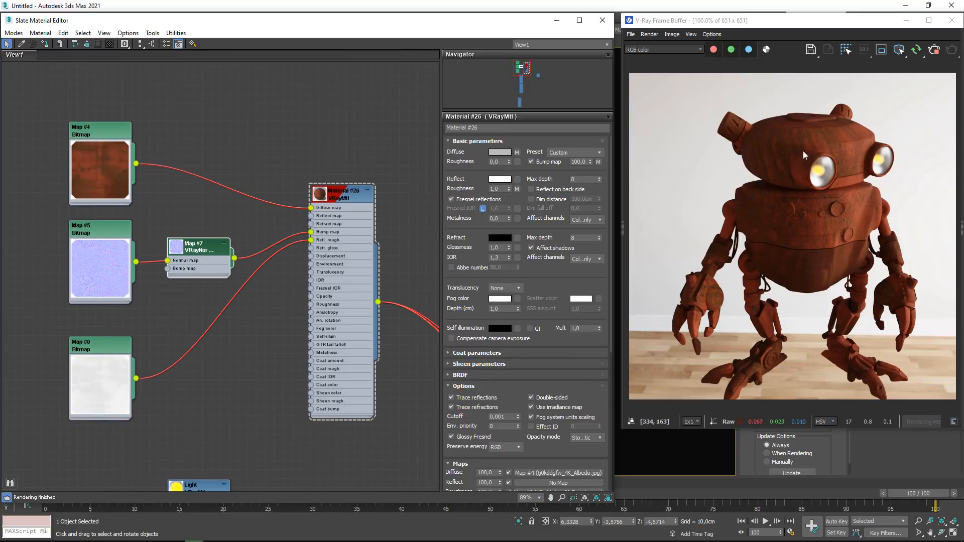
# - Close the material editor and examine the robot's rusty metal material in the render from several angles and distances
pyautogui.click(602, 20)
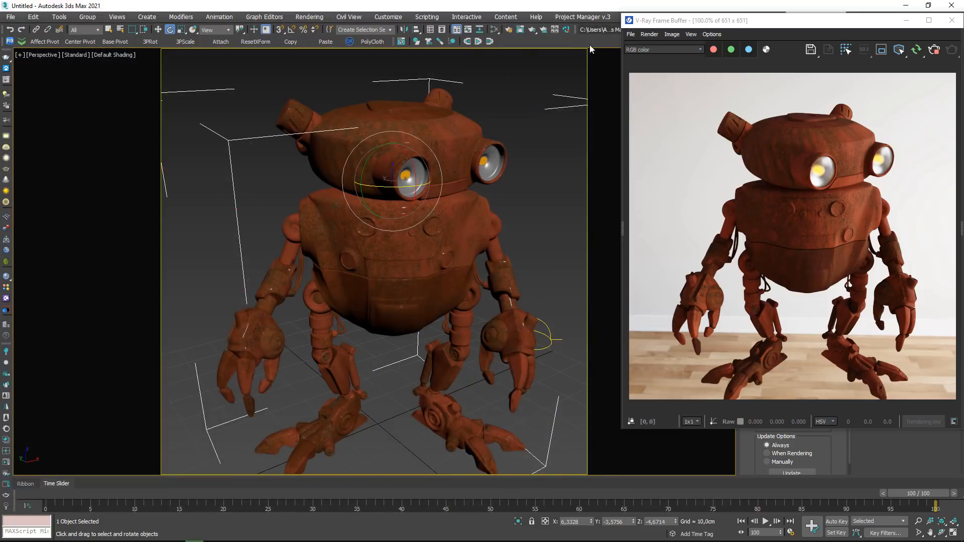
pyautogui.scroll(3, 414, 135)
pyautogui.keyDown('alt'); pyautogui.moveTo(407, 135); pyautogui.dragTo(438, 140, button='middle'); pyautogui.keyUp('alt')
pyautogui.scroll(-2, 441, 143)
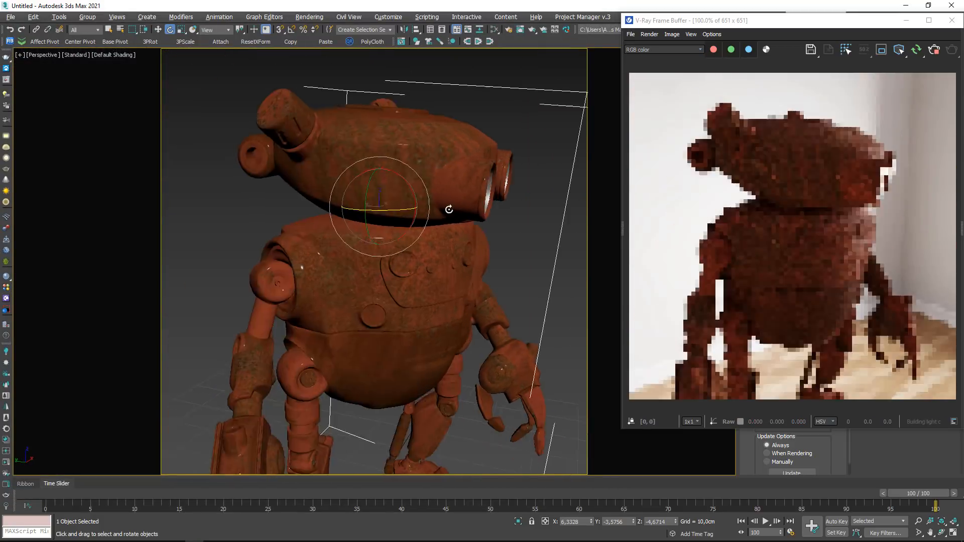
pyautogui.keyDown('alt'); pyautogui.moveTo(449, 209); pyautogui.dragTo(378, 228, button='middle'); pyautogui.keyUp('alt')
pyautogui.moveTo(421, 281); pyautogui.dragTo(402, 251, button='middle')
pyautogui.scroll(-4, 392, 262)
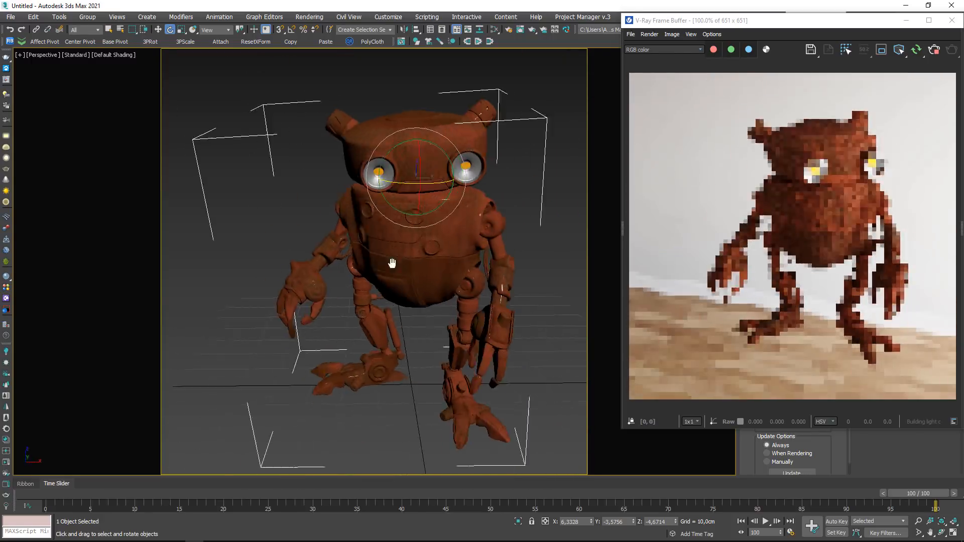
pyautogui.scroll(6, 402, 269)
pyautogui.keyDown('alt'); pyautogui.moveTo(482, 283); pyautogui.dragTo(445, 293, button='middle'); pyautogui.keyUp('alt')
pyautogui.scroll(-4, 507, 275)
pyautogui.keyDown('alt'); pyautogui.moveTo(507, 276); pyautogui.dragTo(436, 283, button='middle'); pyautogui.keyUp('alt')
pyautogui.scroll(-5, 490, 266)
# - Review the rusty metal's node network in the material editor, from the three bitmaps to Material #26
pyautogui.press('m')
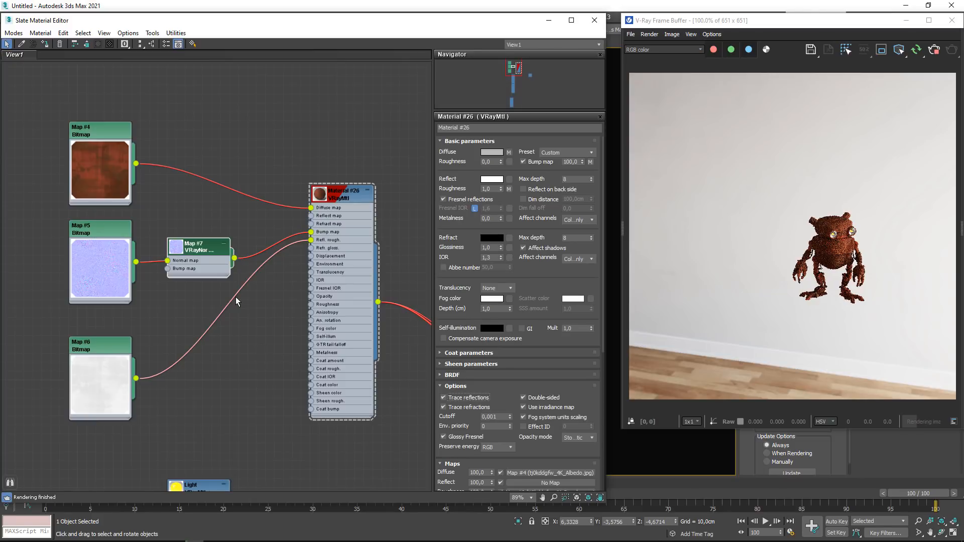
pyautogui.moveTo(104, 149); pyautogui.dragTo(164, 138, button='middle')
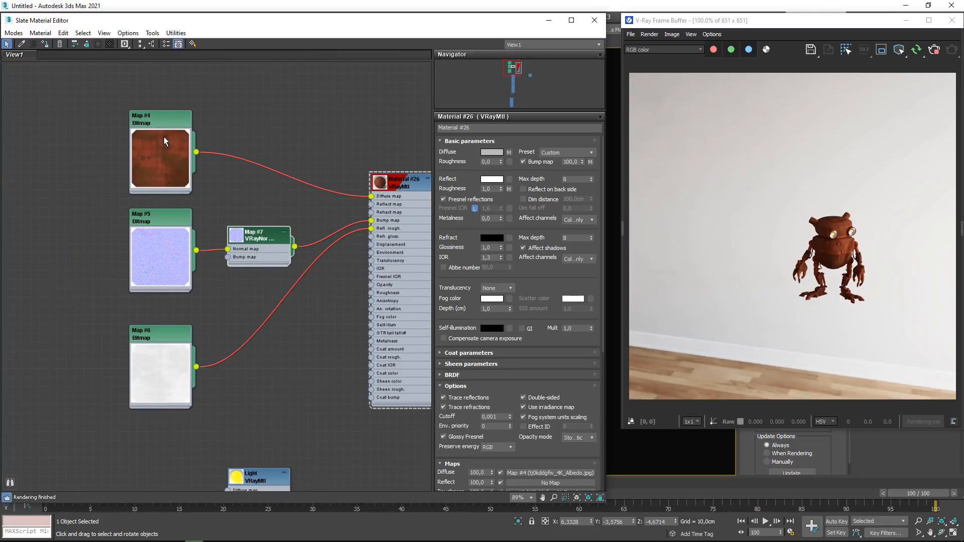
pyautogui.scroll(-5, 320, 420)
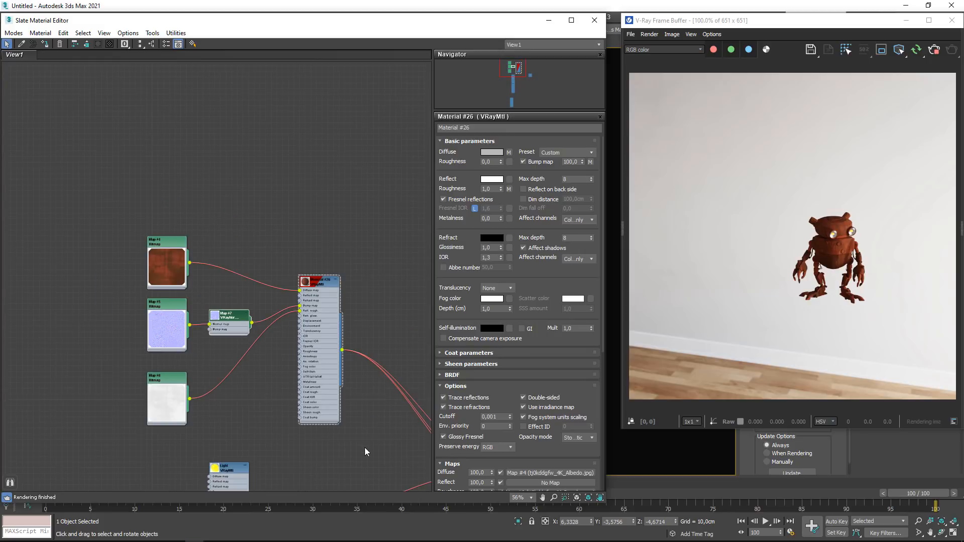
pyautogui.moveTo(364, 446)
pyautogui.mouseDown()
pyautogui.moveTo(98, 185)
pyautogui.moveTo(287, 356)
pyautogui.moveTo(349, 427)
pyautogui.mouseUp()
pyautogui.moveTo(333, 390); pyautogui.dragTo(345, 304)
pyautogui.click(321, 366)
pyautogui.moveTo(320, 371); pyautogui.dragTo(327, 409, button='middle')
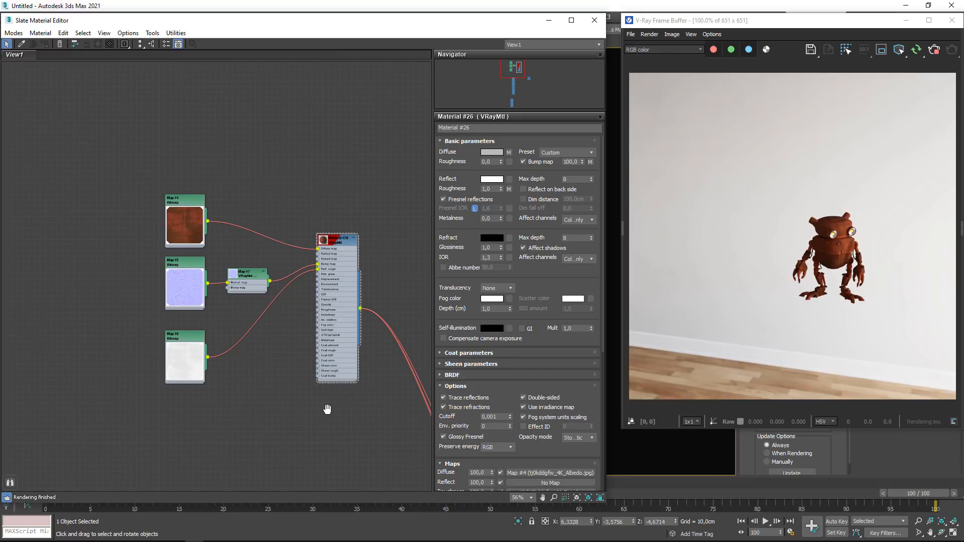
pyautogui.click(602, 23)
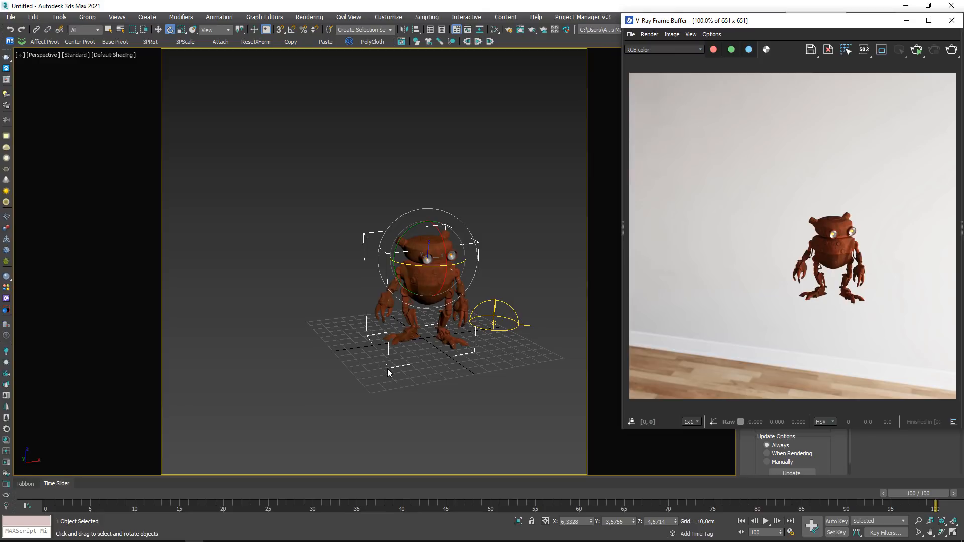
# - Convert all scene materials' Bitmap texmaps to VRayBitmap, leaving both converter options off
pyautogui.rightClick(392, 349)
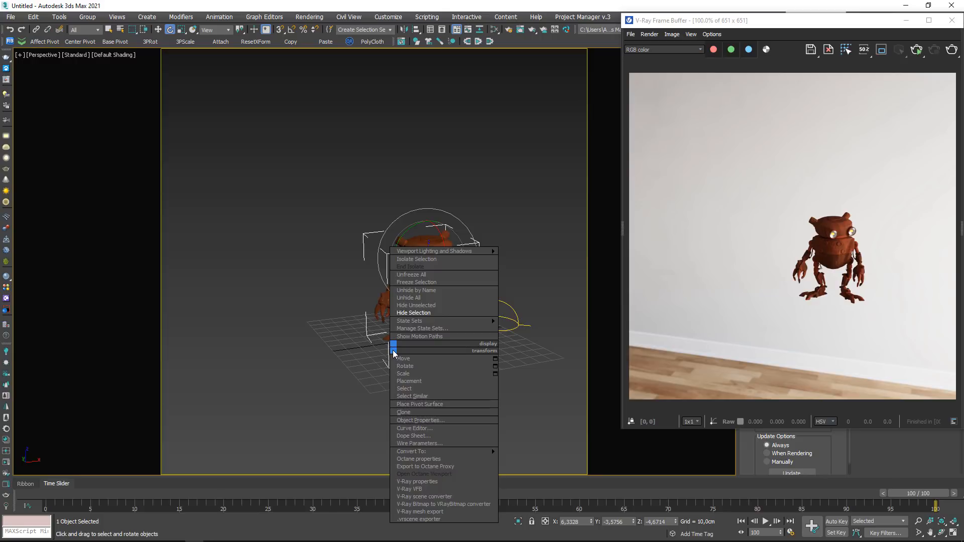
pyautogui.click(411, 505)
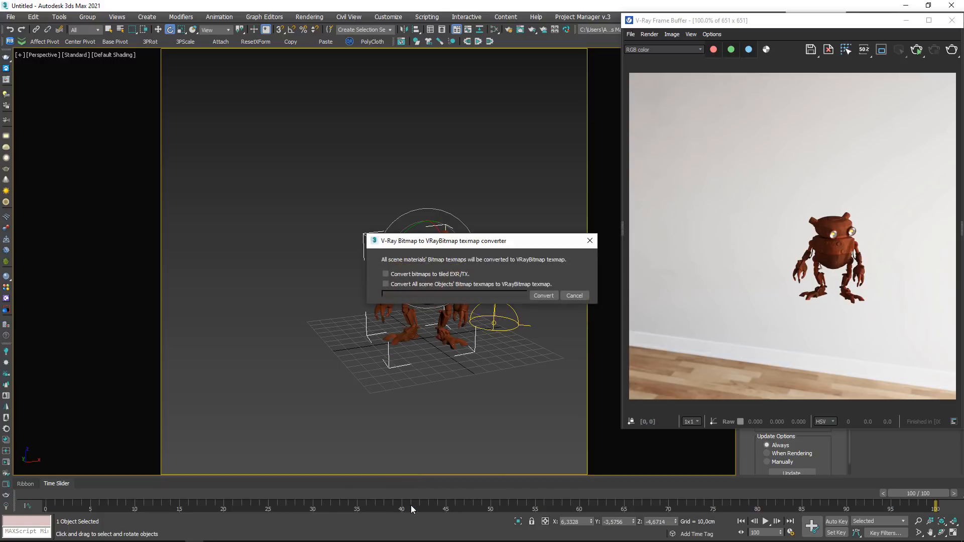
pyautogui.click(544, 295)
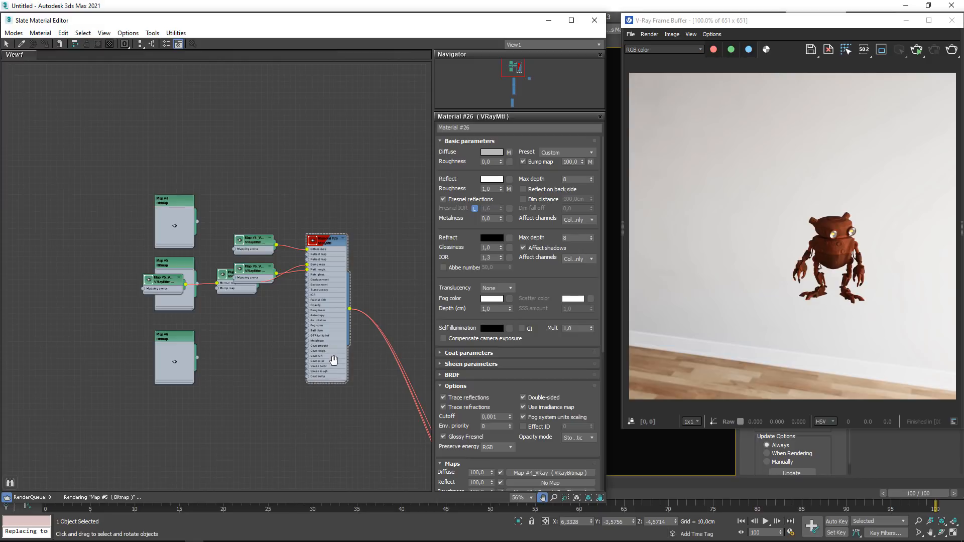
# - Arrange the converted VRayBitmap nodes neatly around Map #7 and move the three old Bitmap nodes away from the network
pyautogui.scroll(2, 233, 213)
pyautogui.moveTo(246, 257); pyautogui.dragTo(321, 435, button='middle')
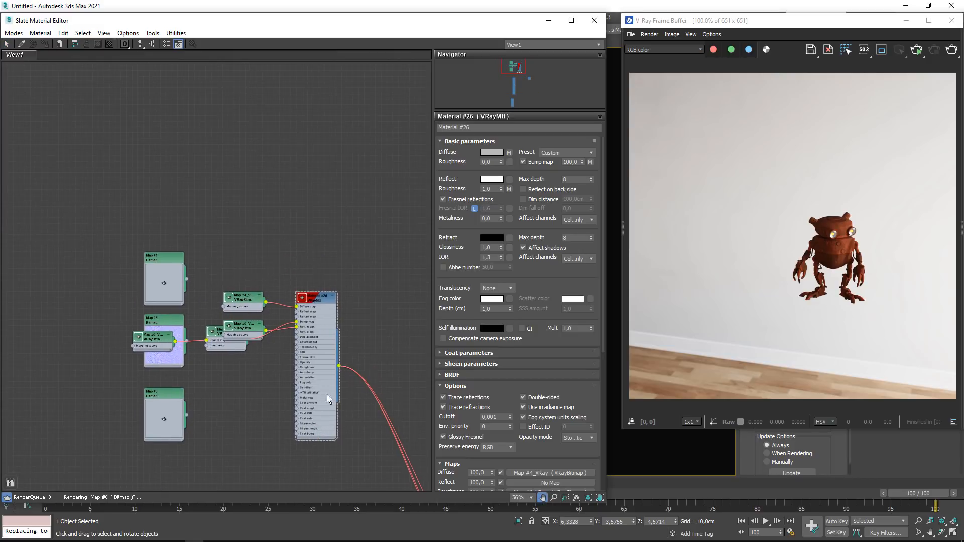
pyautogui.moveTo(327, 392); pyautogui.dragTo(362, 280)
pyautogui.scroll(2, 291, 206)
pyautogui.moveTo(257, 217); pyautogui.dragTo(233, 273)
pyautogui.scroll(2, 145, 244)
pyautogui.moveTo(320, 155); pyautogui.dragTo(290, 159)
pyautogui.scroll(-2, 168, 280)
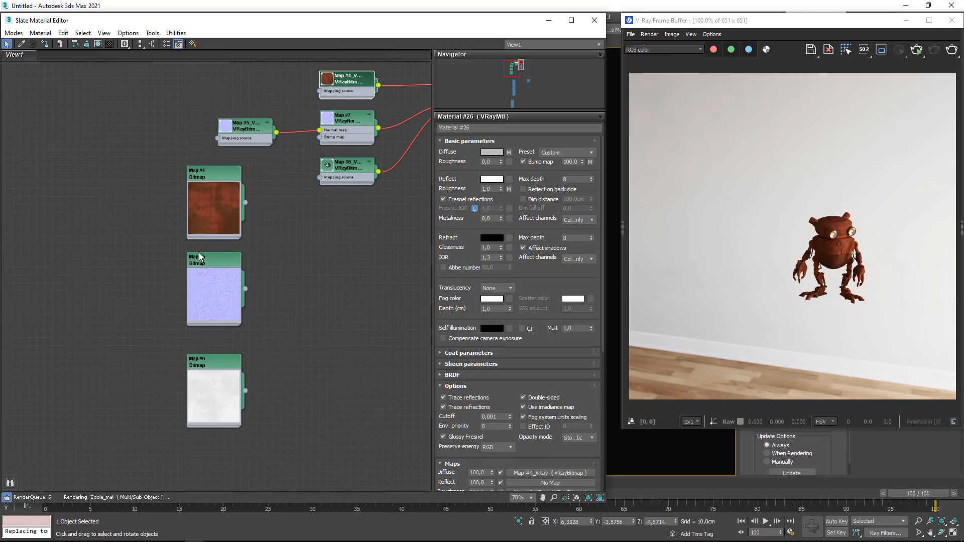
pyautogui.moveTo(280, 455); pyautogui.dragTo(94, 318)
pyautogui.moveTo(320, 144); pyautogui.dragTo(316, 262, button='middle')
pyautogui.scroll(3, 298, 212)
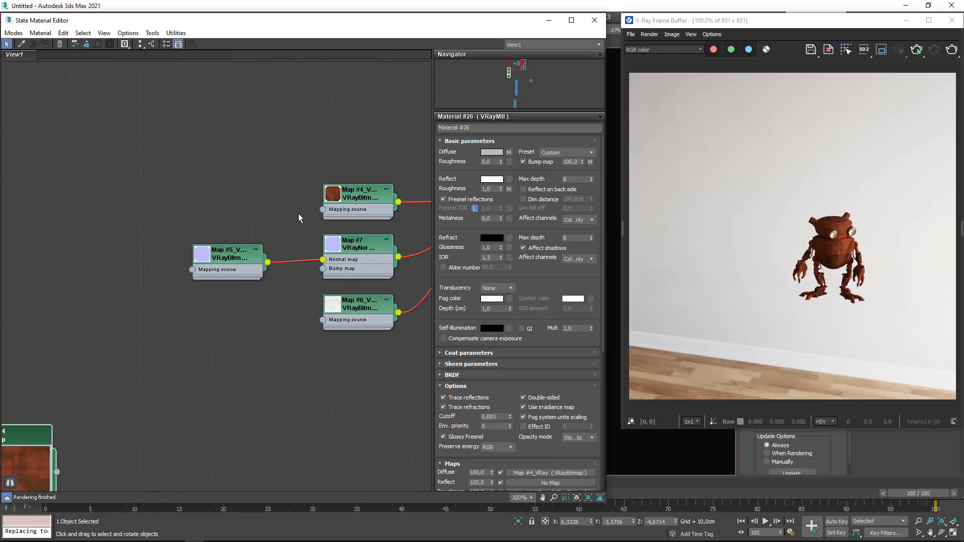
# - Add a VRayTriplanarTex map in front of the converted VRayBitmap nodes
pyautogui.moveTo(324, 210); pyautogui.dragTo(245, 177)
pyautogui.click(222, 201)
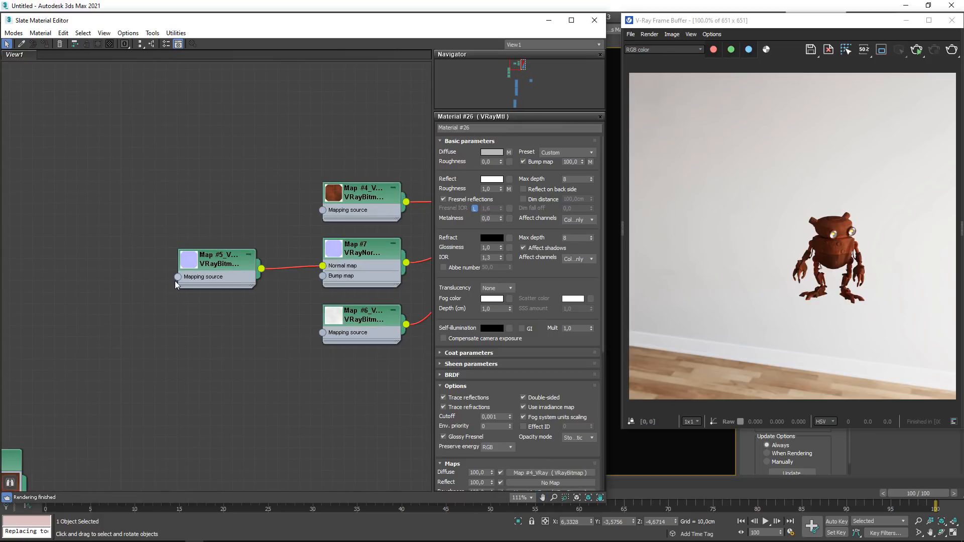
pyautogui.moveTo(177, 278); pyautogui.dragTo(83, 249)
pyautogui.click(211, 366)
pyautogui.rightClick(109, 313)
pyautogui.moveTo(150, 327)
pyautogui.moveTo(238, 372)
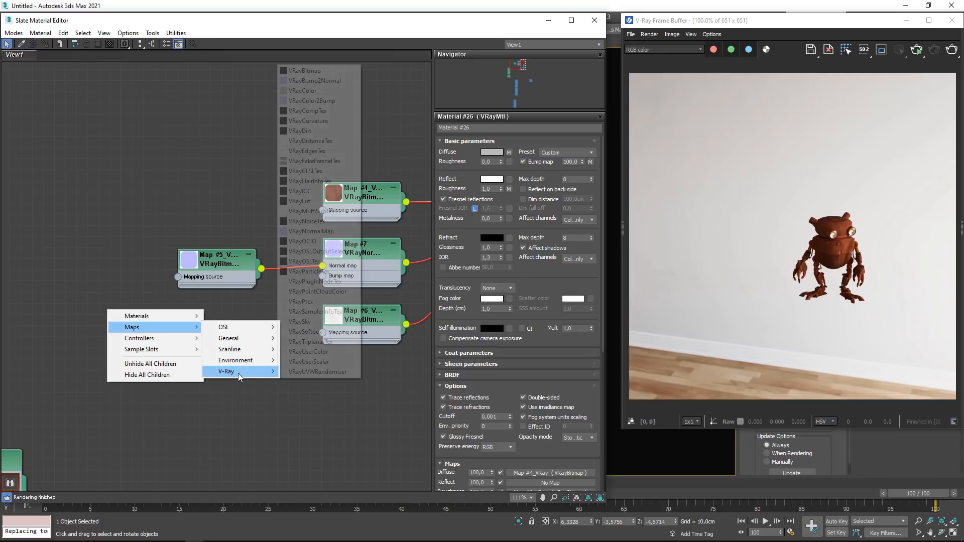
pyautogui.click(337, 342)
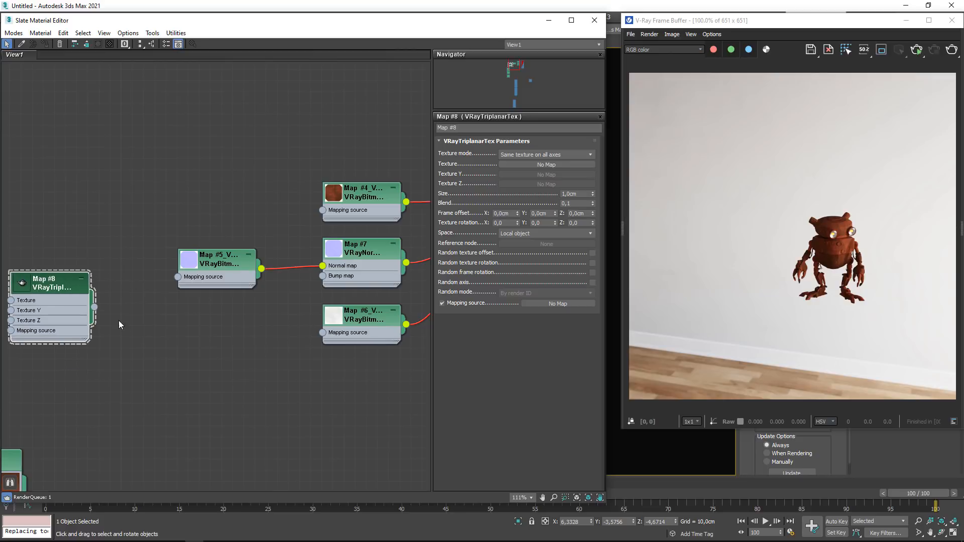
# - Connect the VRayTriplanarTex output to the mapping source of the normal, albedo and roughness VRayBitmap nodes
pyautogui.moveTo(94, 307); pyautogui.dragTo(178, 277)
pyautogui.moveTo(95, 306); pyautogui.dragTo(322, 210)
pyautogui.moveTo(94, 307); pyautogui.dragTo(322, 332)
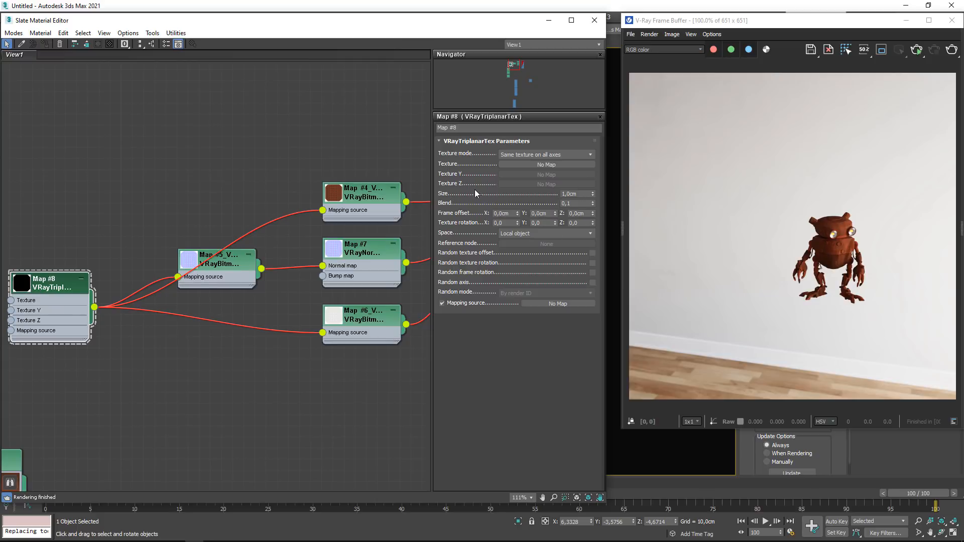
# - Set the triplanar map's size to 50 cm and close the material editor
pyautogui.doubleClick(577, 194)
pyautogui.write('50')
pyautogui.press('Return')
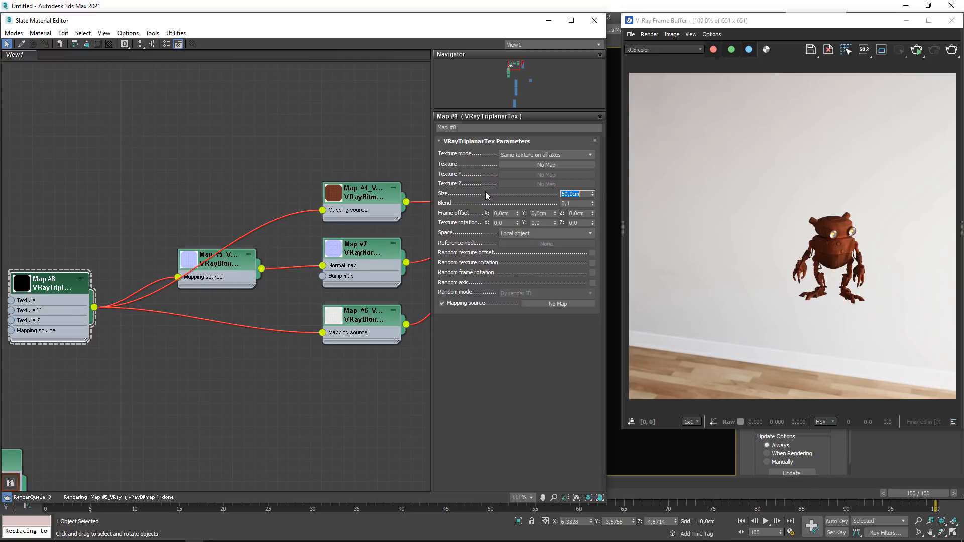
pyautogui.click(595, 20)
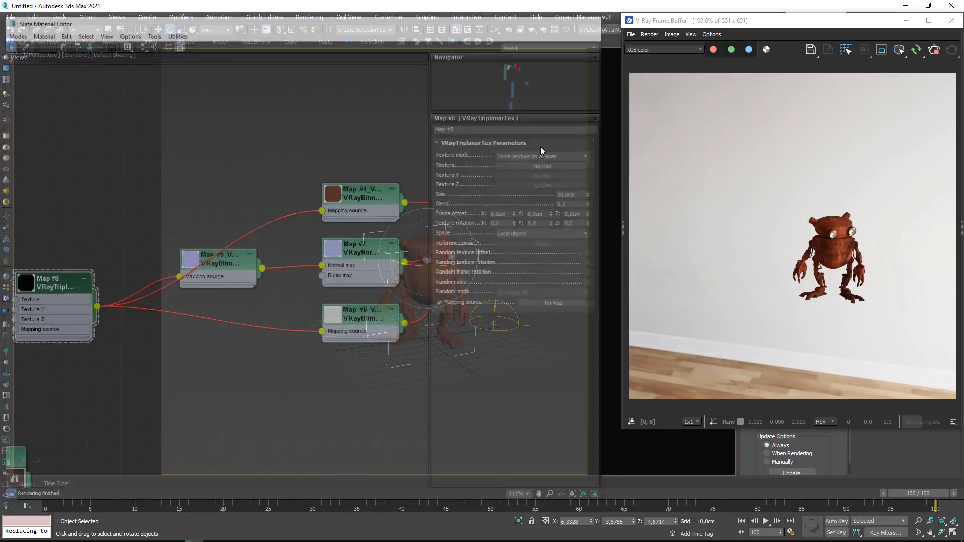
# - Check the triplanar texture on the robot and set the triplanar map's blend to 0.5
pyautogui.scroll(10, 412, 251)
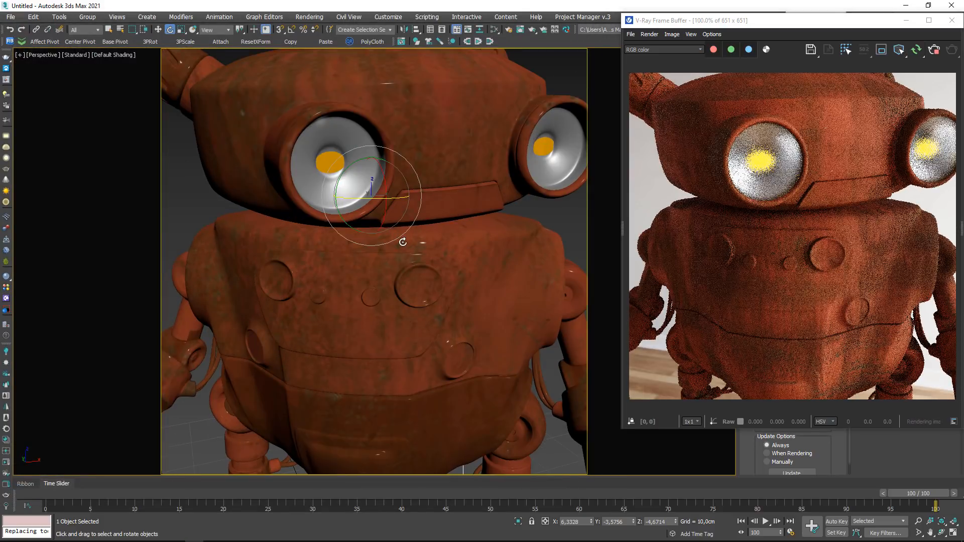
pyautogui.scroll(-8, 402, 241)
pyautogui.moveTo(402, 241)
pyautogui.keyDown('alt'); pyautogui.mouseDown(button='middle')
pyautogui.moveTo(368, 250)
pyautogui.moveTo(365, 264)
pyautogui.moveTo(368, 255)
pyautogui.moveTo(407, 251)
pyautogui.mouseUp(button='middle'); pyautogui.keyUp('alt')
pyautogui.scroll(5, 368, 255)
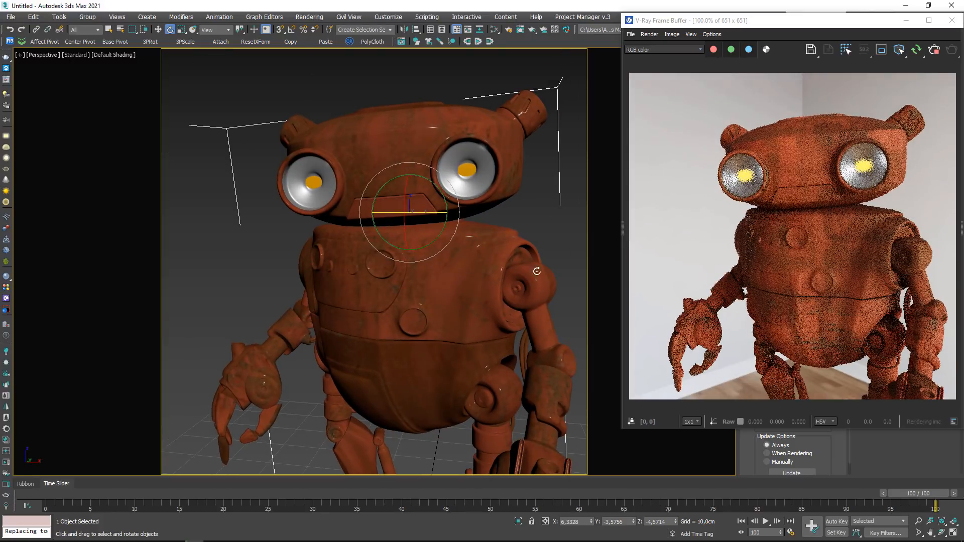
pyautogui.press('m')
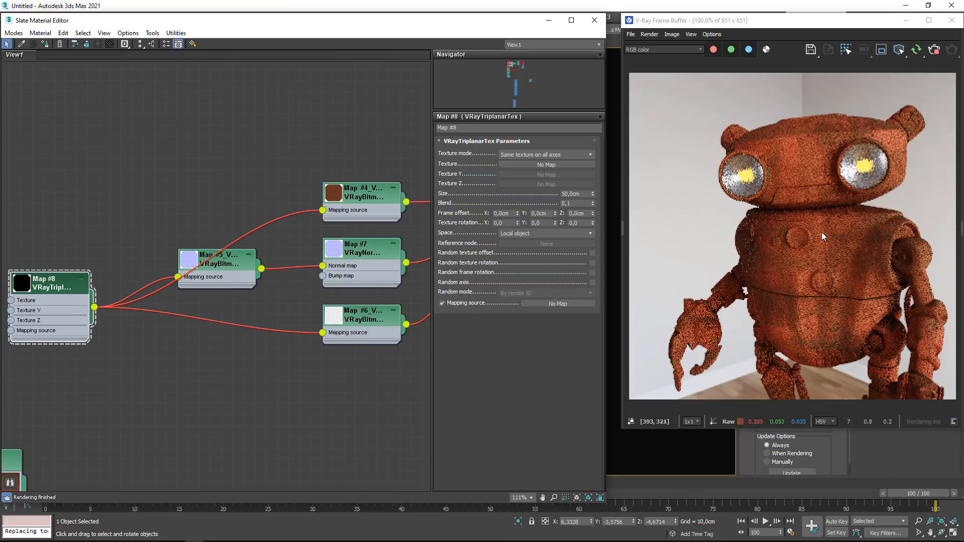
pyautogui.moveTo(33, 283); pyautogui.dragTo(88, 277, button='middle')
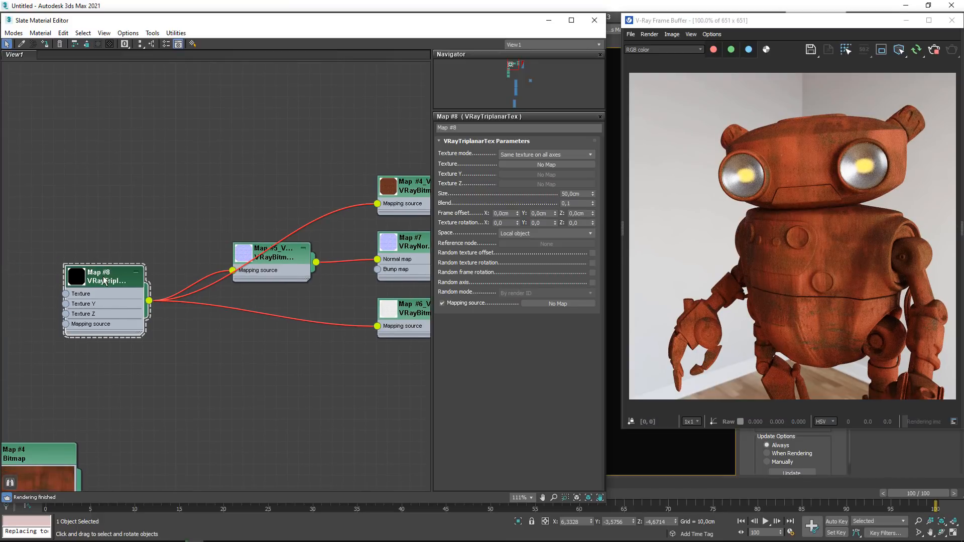
pyautogui.click(576, 203)
pyautogui.write('5')
pyautogui.press('Return')
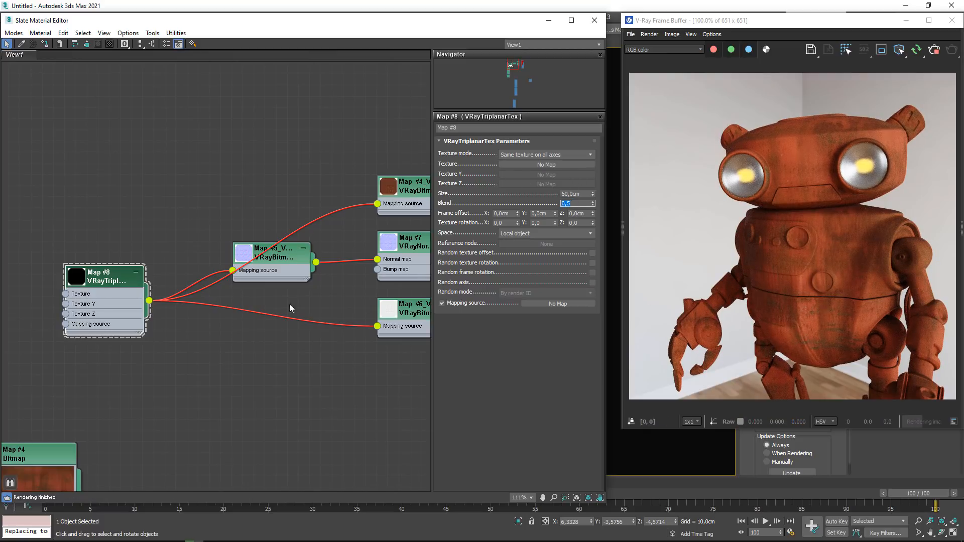
# - Set Material #26's sheen color to a dark orange with red 135, green 31 and blue 0
pyautogui.scroll(-2, 245, 284)
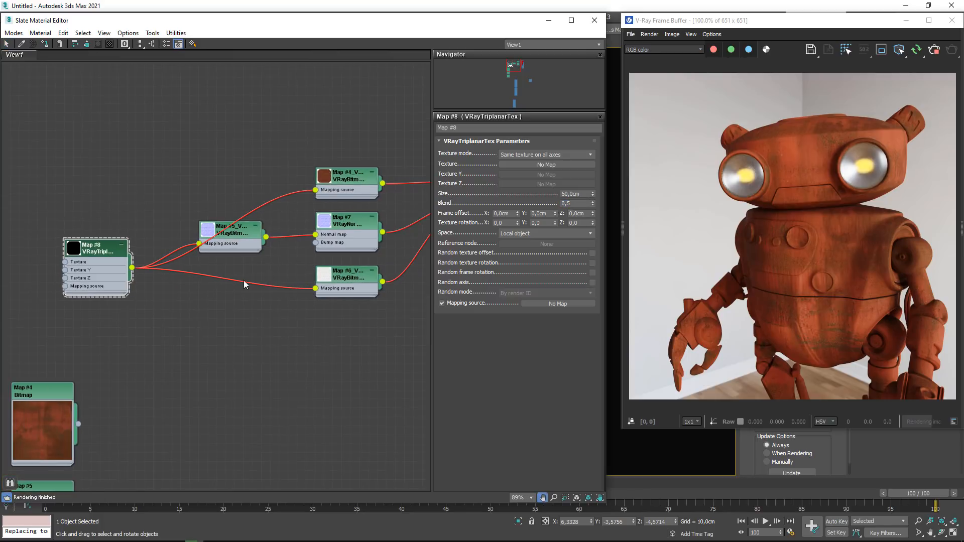
pyautogui.moveTo(394, 312); pyautogui.dragTo(244, 314, button='middle')
pyautogui.moveTo(344, 175); pyautogui.dragTo(362, 193)
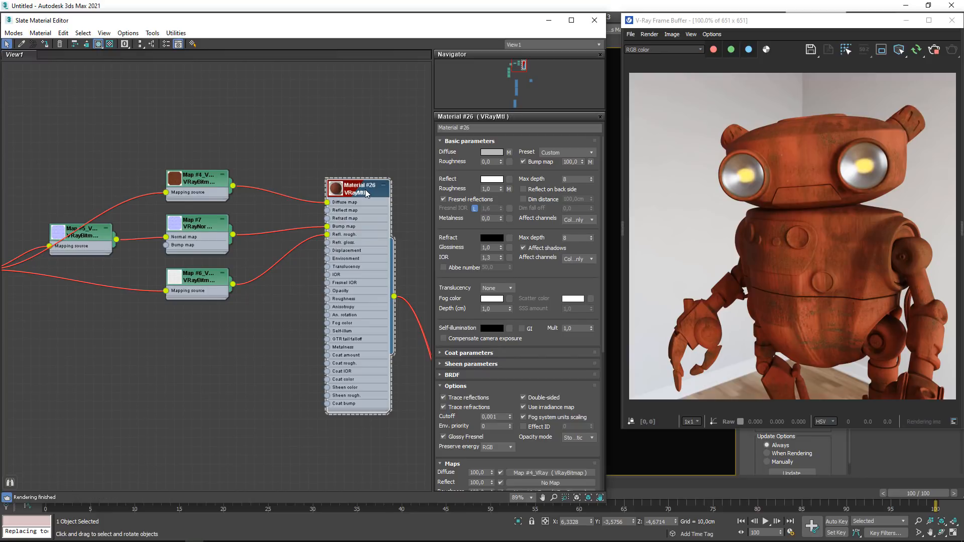
pyautogui.click(458, 363)
pyautogui.click(492, 375)
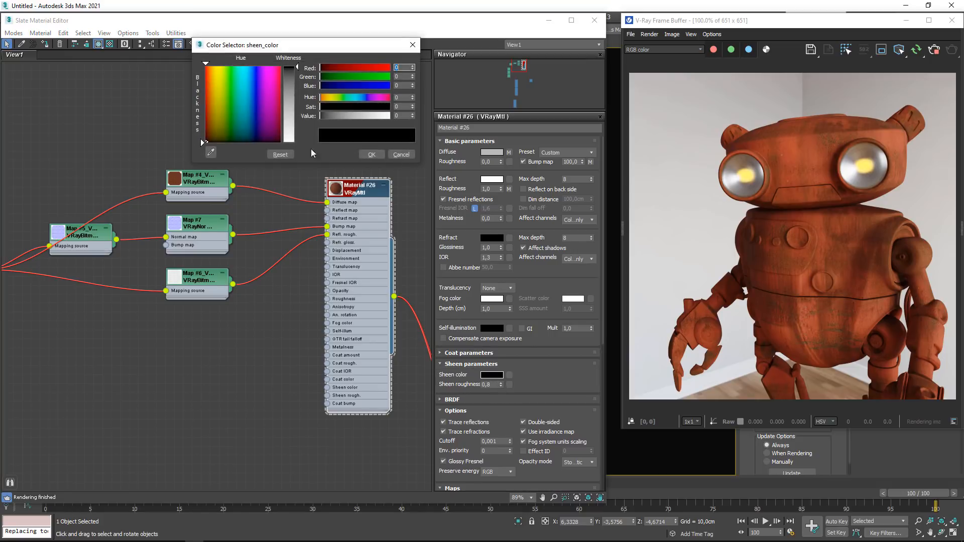
pyautogui.moveTo(202, 142); pyautogui.dragTo(200, 81)
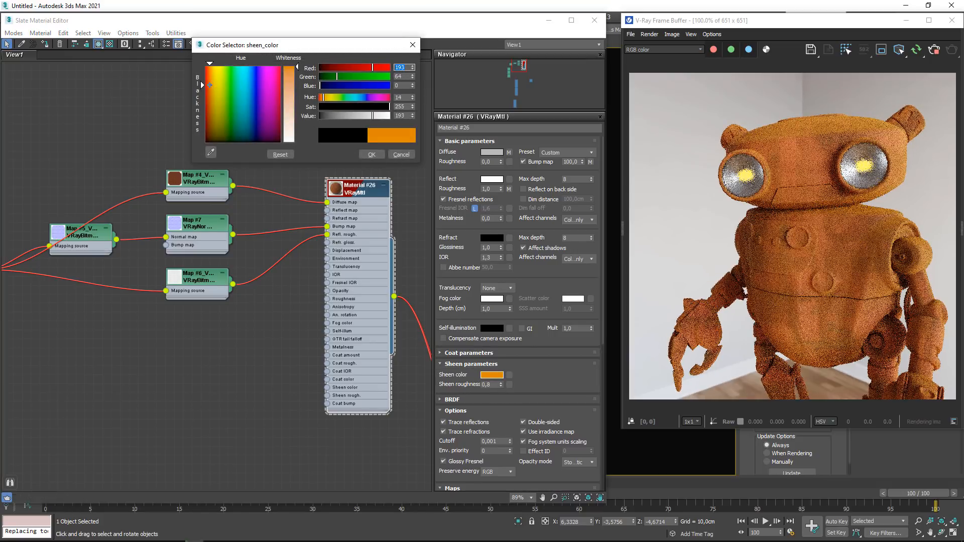
pyautogui.moveTo(378, 116); pyautogui.dragTo(356, 115)
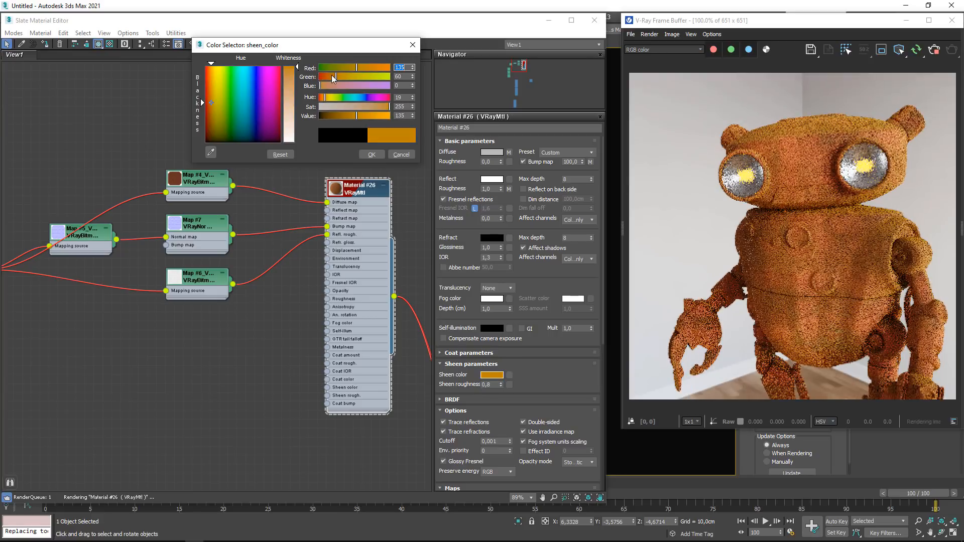
pyautogui.moveTo(332, 76); pyautogui.dragTo(327, 76)
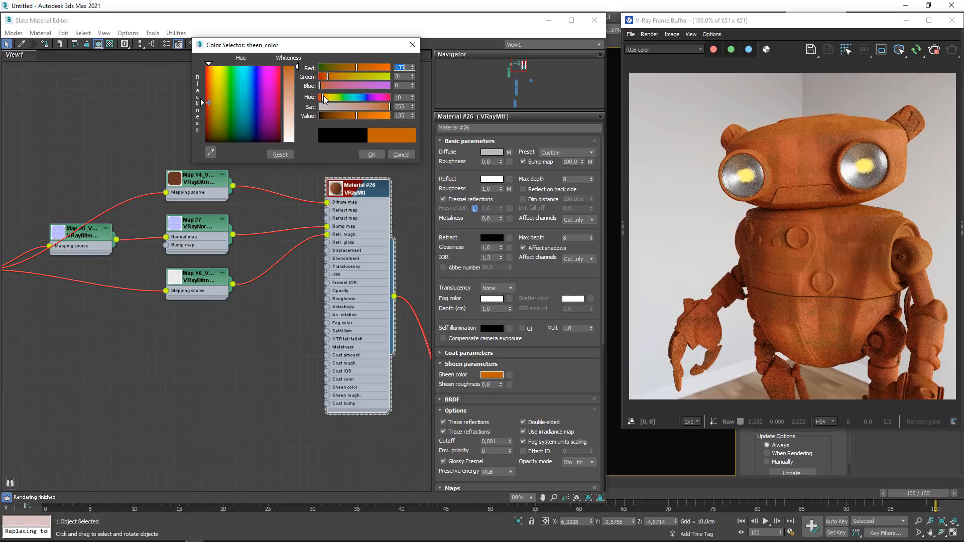
pyautogui.click(371, 155)
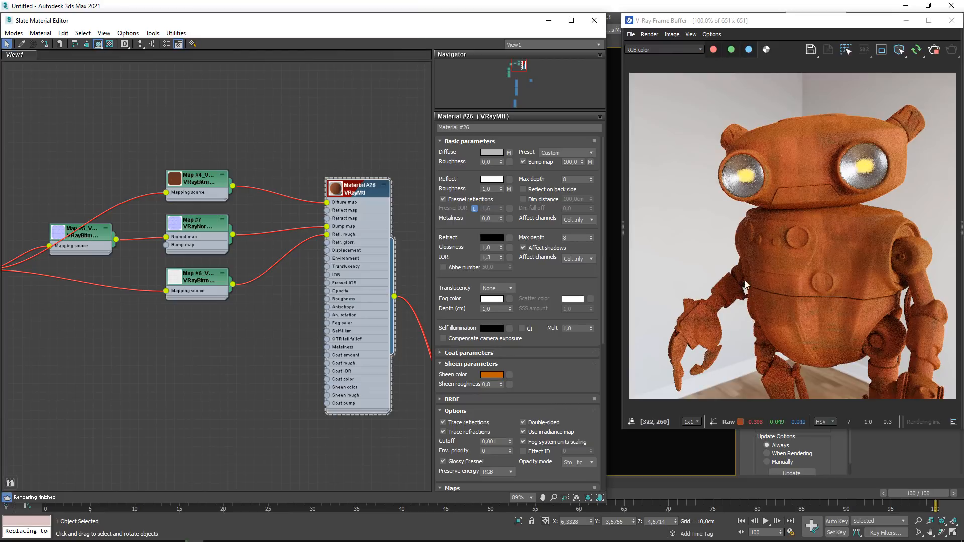
# - Move the material editor aside and examine the orange sheen on the robot from several angles and distances
pyautogui.moveTo(484, 21); pyautogui.dragTo(438, 323)
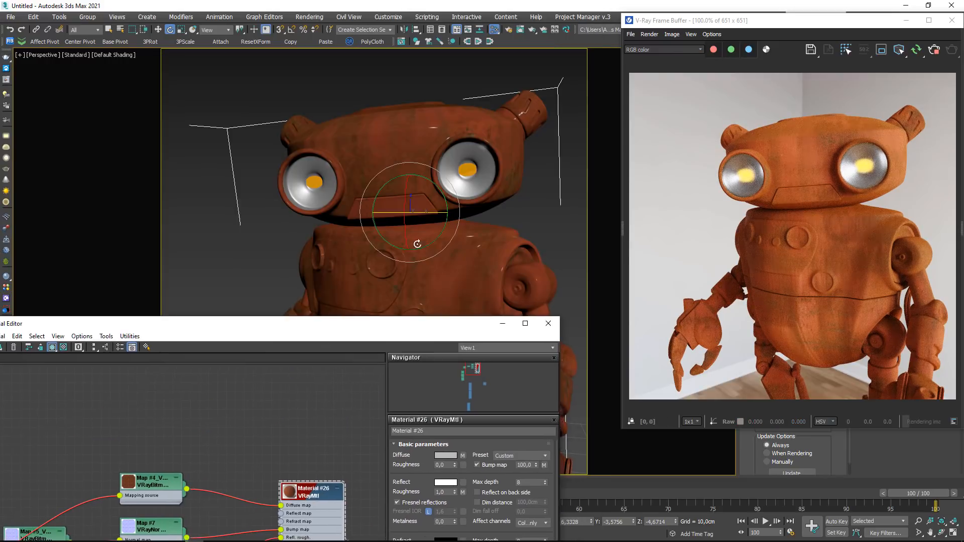
pyautogui.keyDown('alt'); pyautogui.moveTo(416, 243); pyautogui.dragTo(463, 216, button='middle'); pyautogui.keyUp('alt')
pyautogui.scroll(3, 477, 202)
pyautogui.scroll(2, 463, 216)
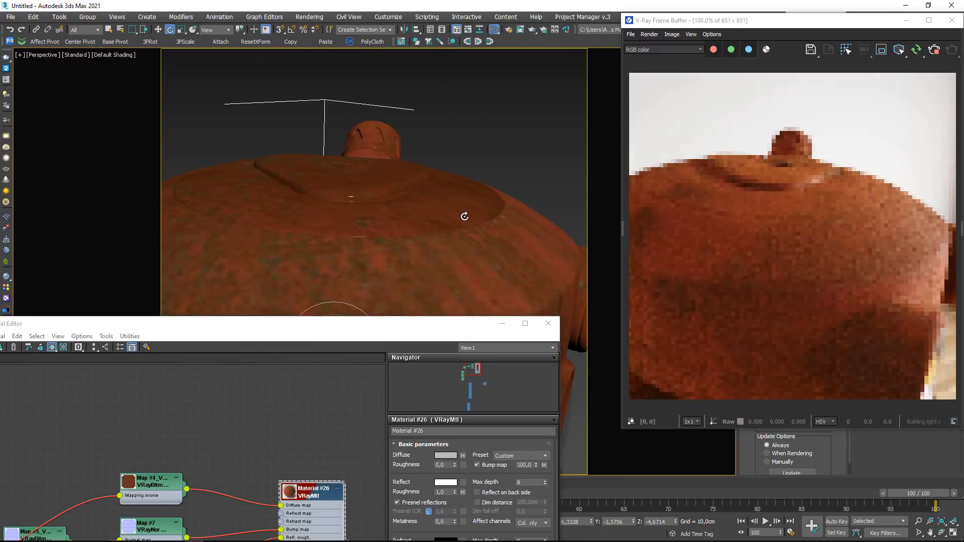
pyautogui.scroll(-5, 459, 232)
pyautogui.scroll(2, 455, 260)
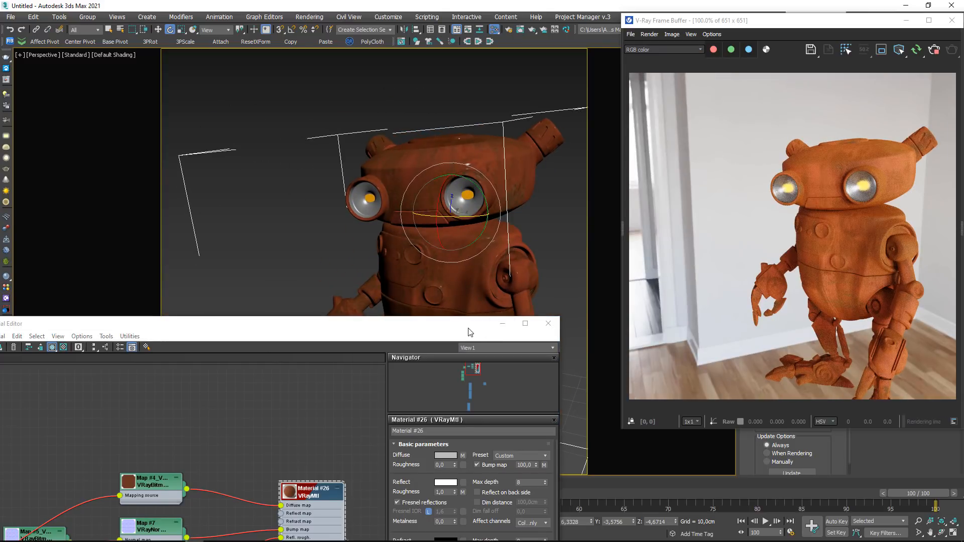
pyautogui.moveTo(470, 326); pyautogui.dragTo(519, 52)
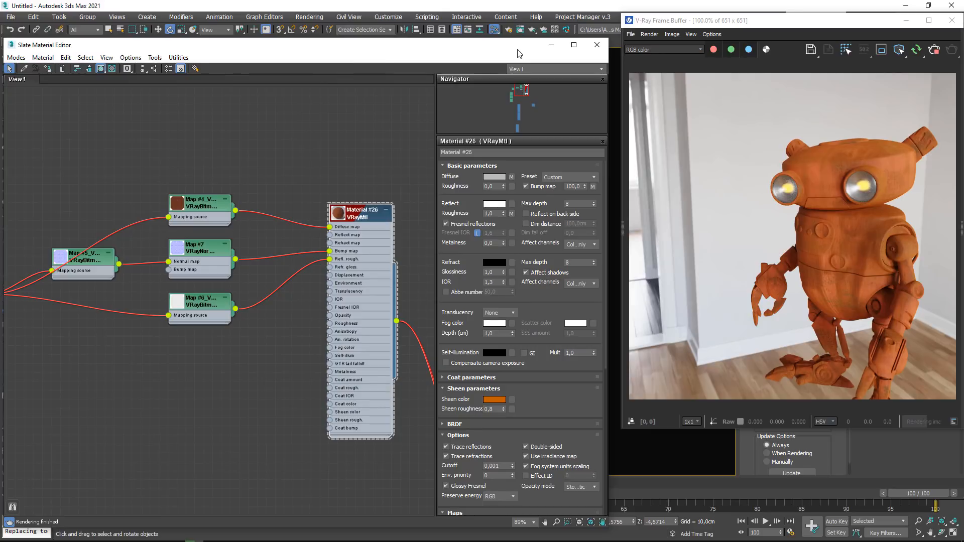
# - Add a Color Correction map beside Material #26's maps and feed the rusty diffuse bitmap, Map #4, into it
pyautogui.moveTo(228, 210); pyautogui.dragTo(270, 160, button='middle')
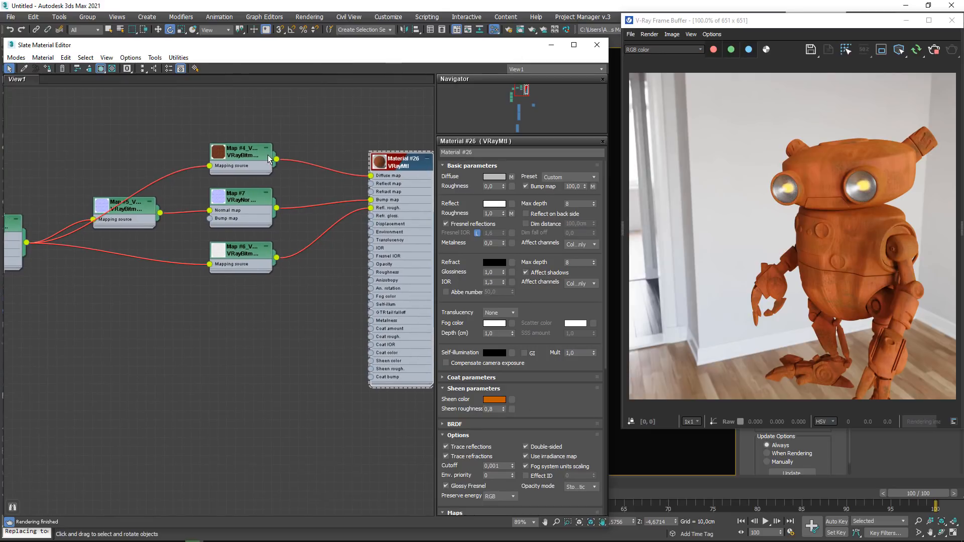
pyautogui.moveTo(269, 159); pyautogui.dragTo(197, 150)
pyautogui.rightClick(249, 320)
pyautogui.moveTo(301, 335)
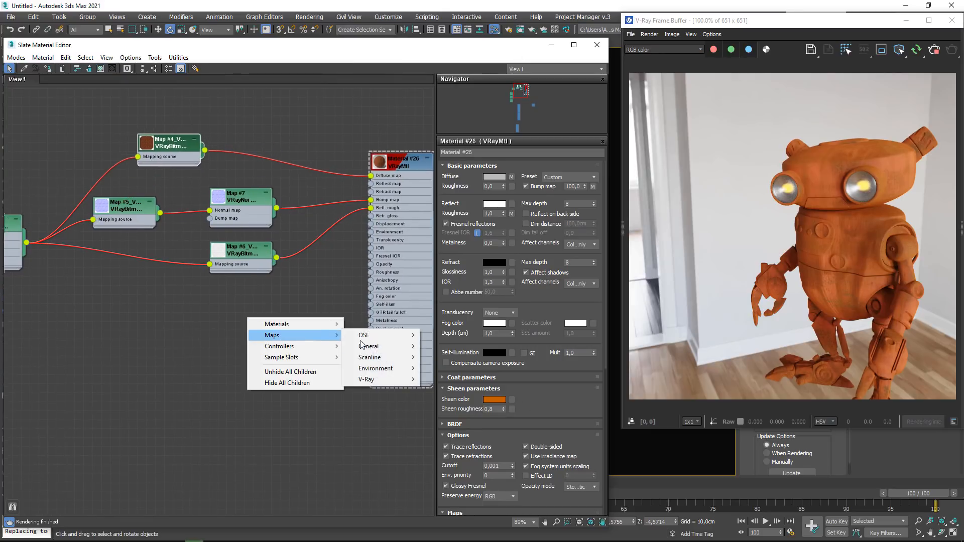
pyautogui.moveTo(364, 346)
pyautogui.click(442, 215)
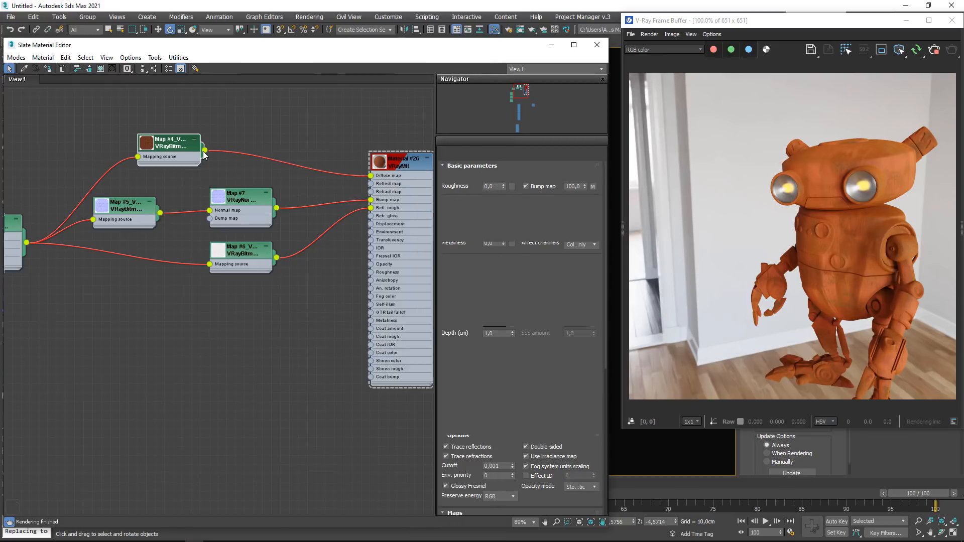
pyautogui.moveTo(205, 150); pyautogui.dragTo(219, 327)
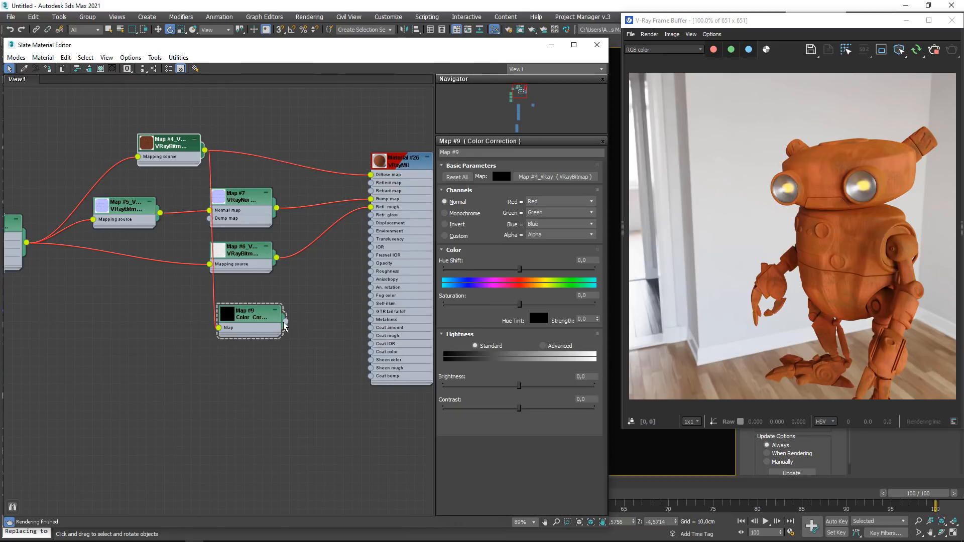
# - Connect the Color Correction map to Material #26's sheen color as an instance
pyautogui.moveTo(361, 284); pyautogui.dragTo(297, 286, button='middle')
pyautogui.doubleClick(340, 167)
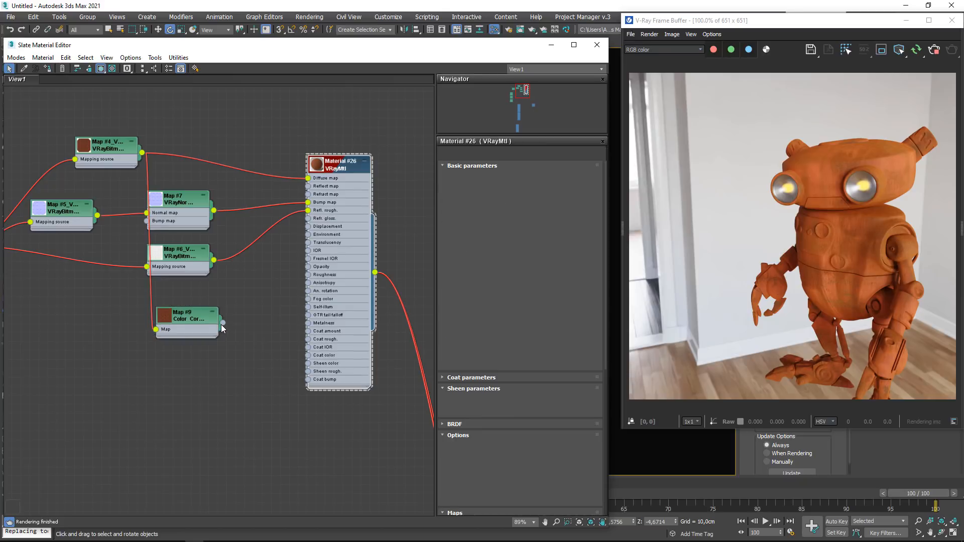
pyautogui.moveTo(222, 324); pyautogui.dragTo(497, 400)
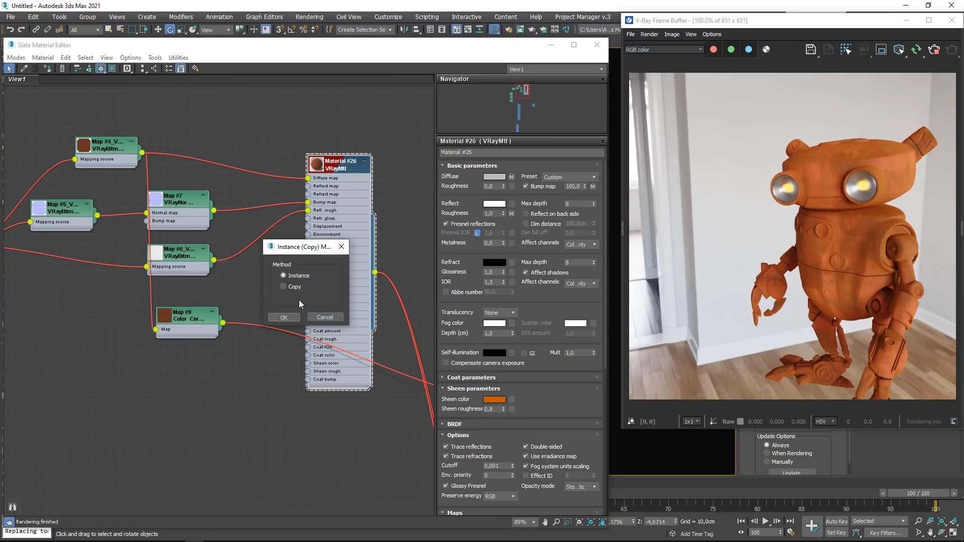
pyautogui.click(284, 317)
# - Adjust the Color Correction map with advanced lightness, RGB gamma 1.6, hue shift 1.794 and saturation about 28, and enlarge its preview
pyautogui.doubleClick(189, 320)
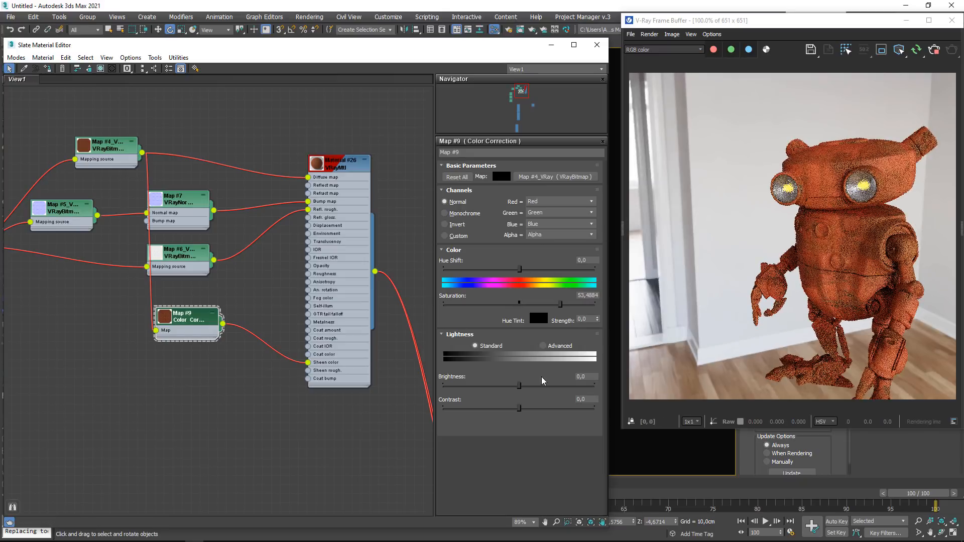
pyautogui.click(543, 346)
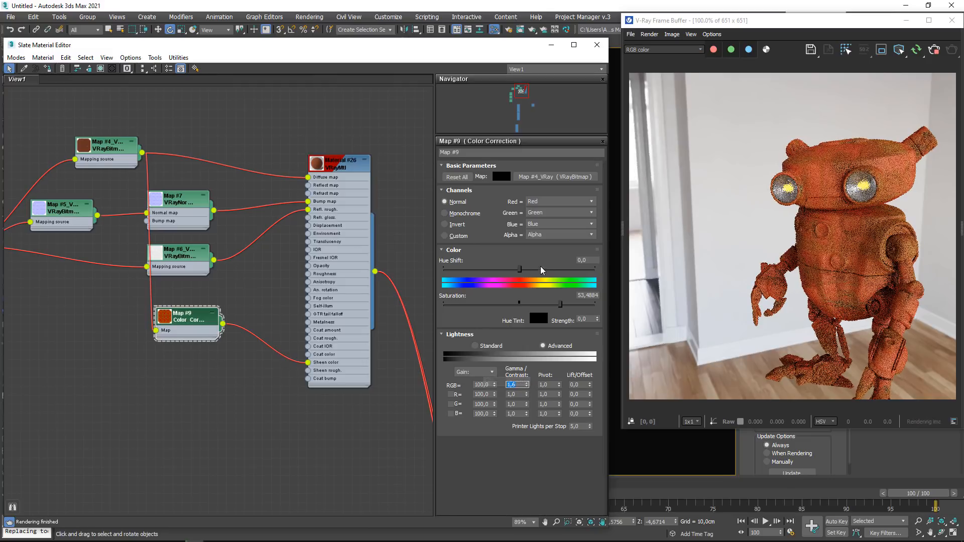
pyautogui.moveTo(519, 269); pyautogui.dragTo(520, 269)
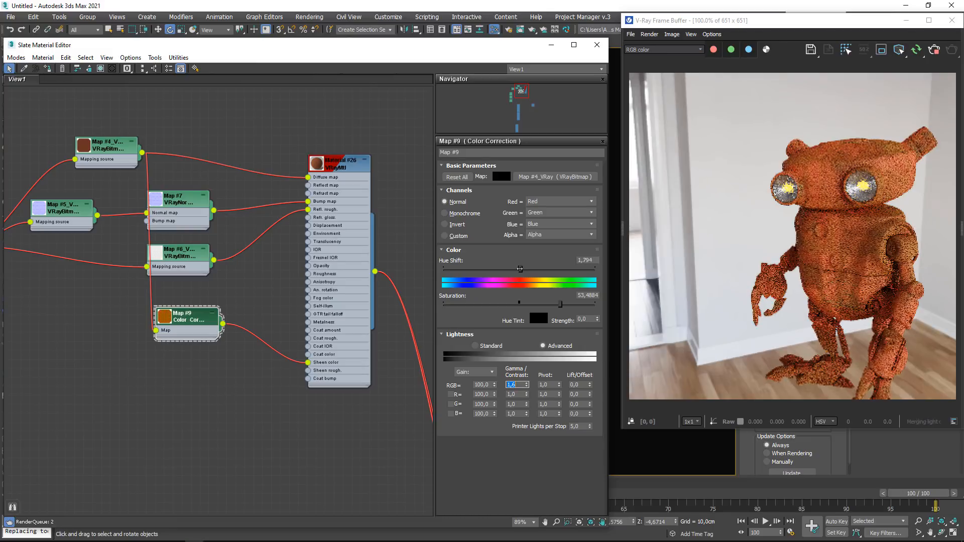
pyautogui.doubleClick(175, 323)
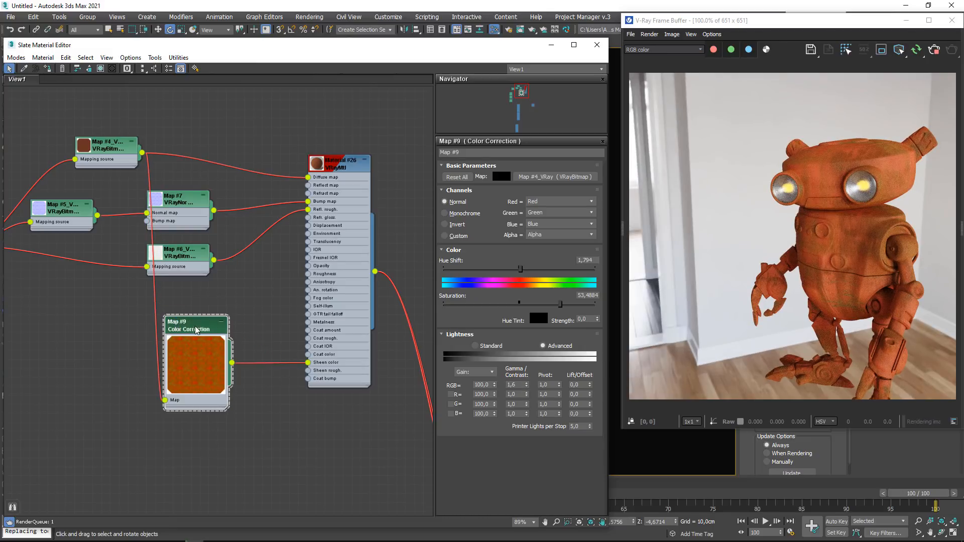
pyautogui.moveTo(560, 304); pyautogui.dragTo(538, 303)
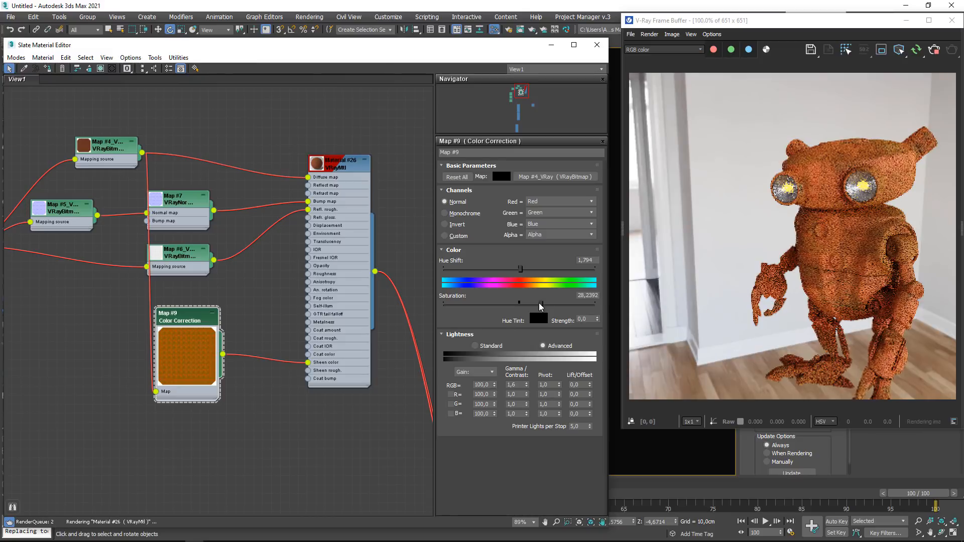
# - Close the material editor and examine the textured sheen on the robot's head and torso from the front
pyautogui.click(597, 45)
pyautogui.keyDown('alt'); pyautogui.moveTo(511, 261); pyautogui.dragTo(333, 295, button='middle'); pyautogui.keyUp('alt')
pyautogui.scroll(4, 405, 245)
pyautogui.scroll(5, 400, 309)
pyautogui.scroll(-5, 392, 311)
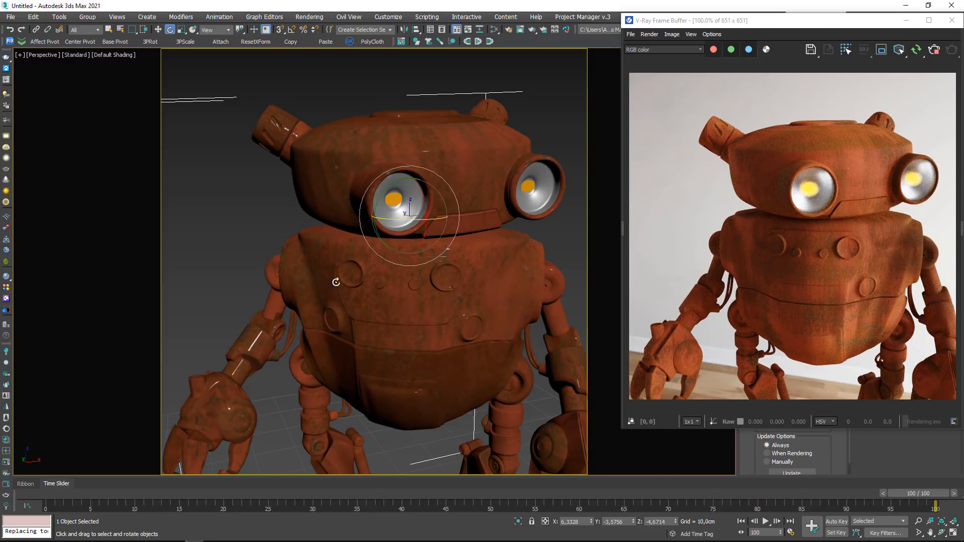
pyautogui.scroll(3, 848, 200)
pyautogui.scroll(-3, 848, 201)
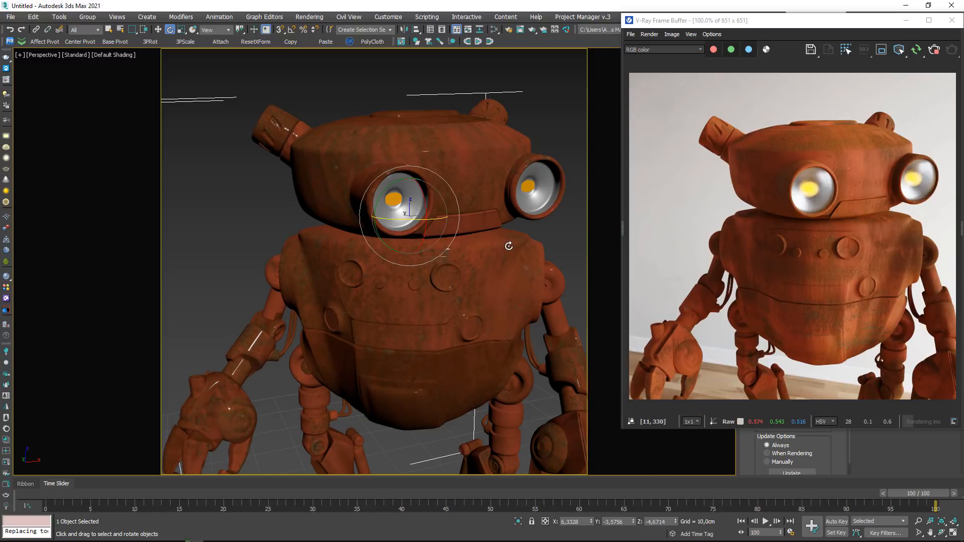